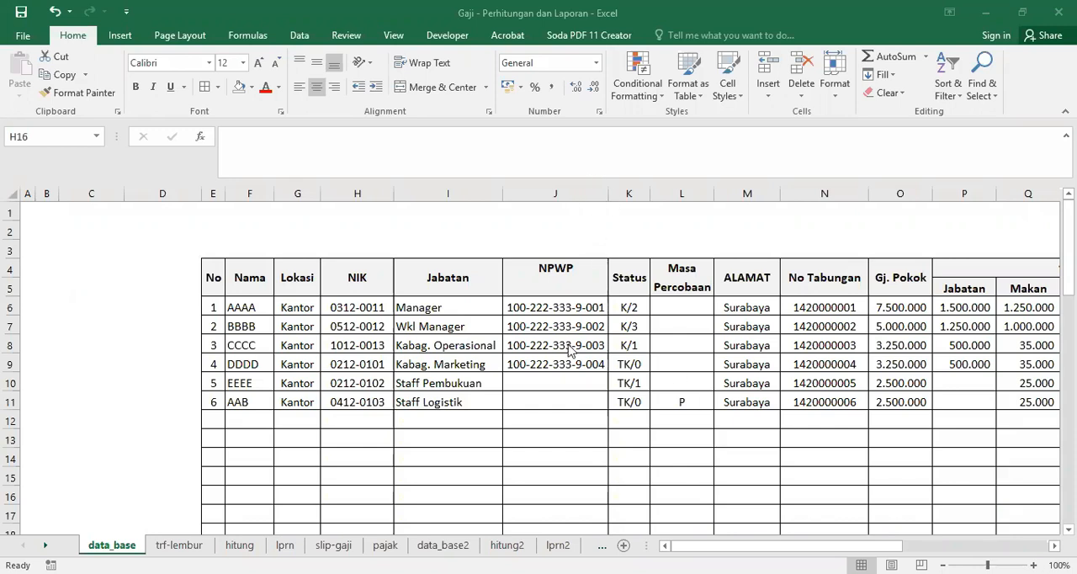
Step: Widen the NPWP column J slightly in the data_base employee table
left_click(609, 194)
left_click_drag(609, 194, 617, 194)
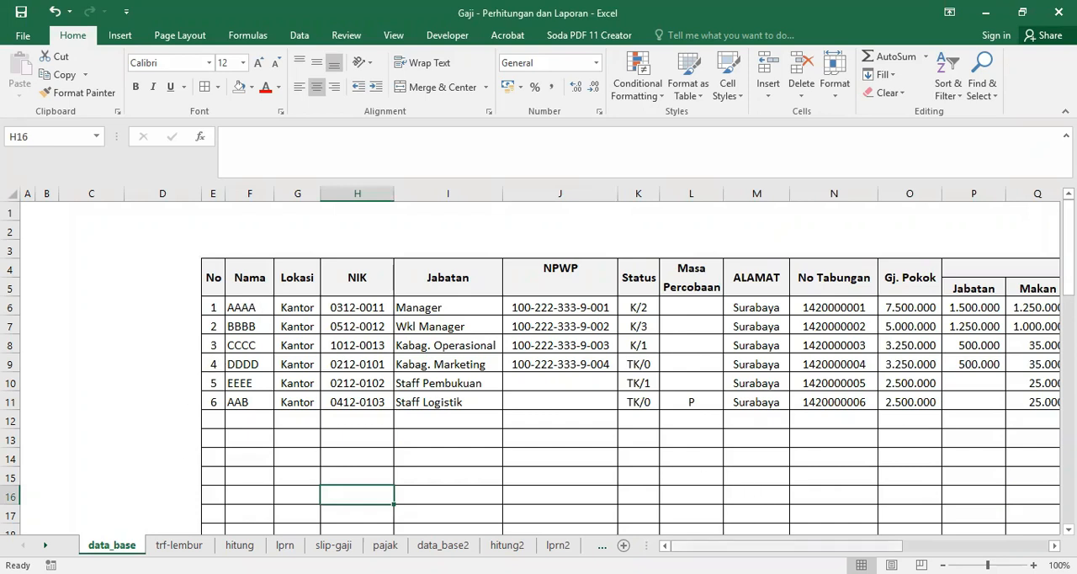
Step: Examine the name, location, NPWP and status entries in the data_base employee table
left_click(246, 306)
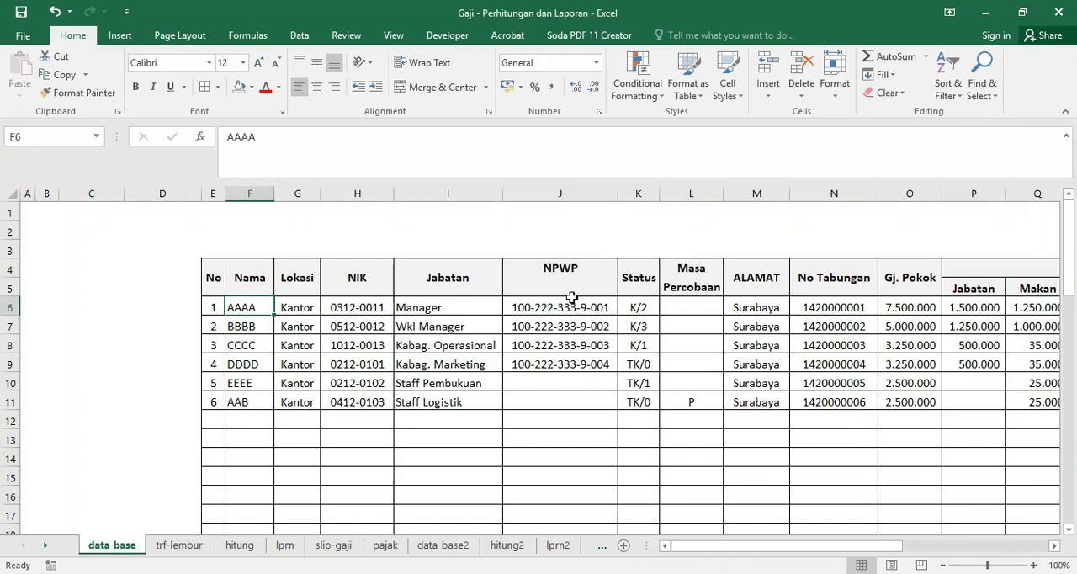
left_click(291, 309)
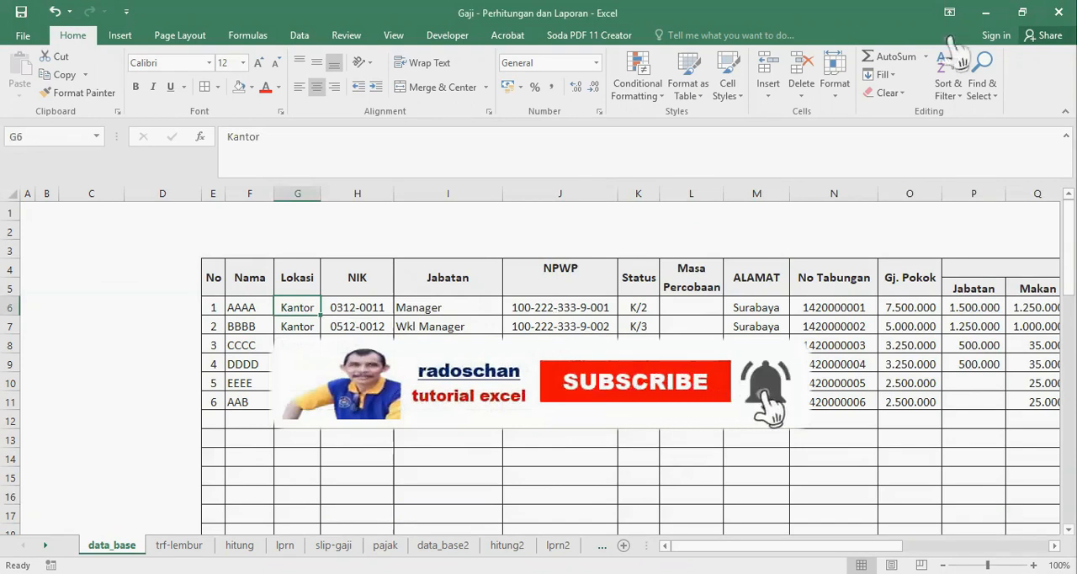
left_click(565, 383)
left_click(553, 404)
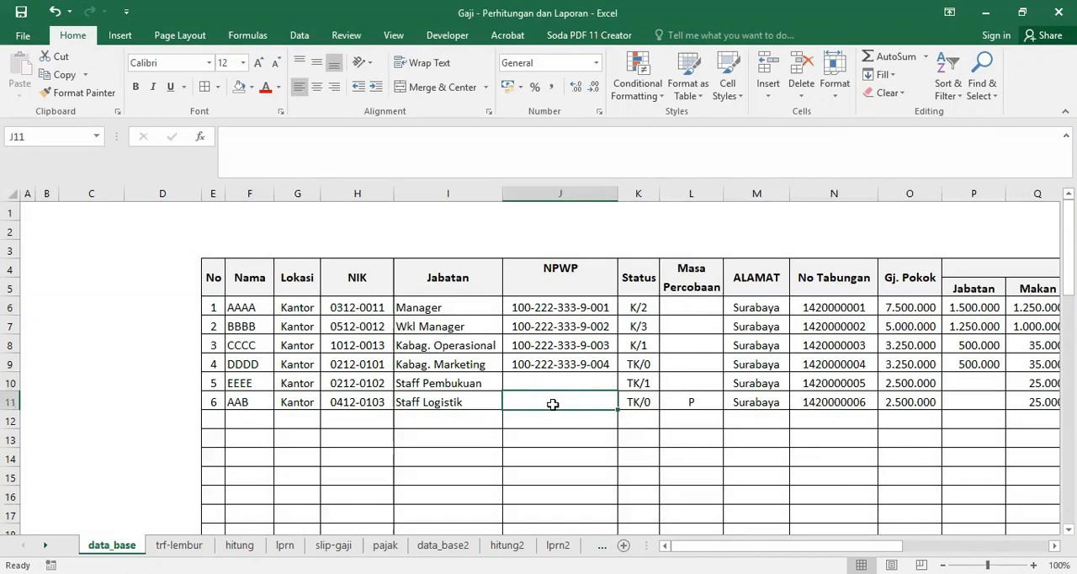
left_click(636, 308)
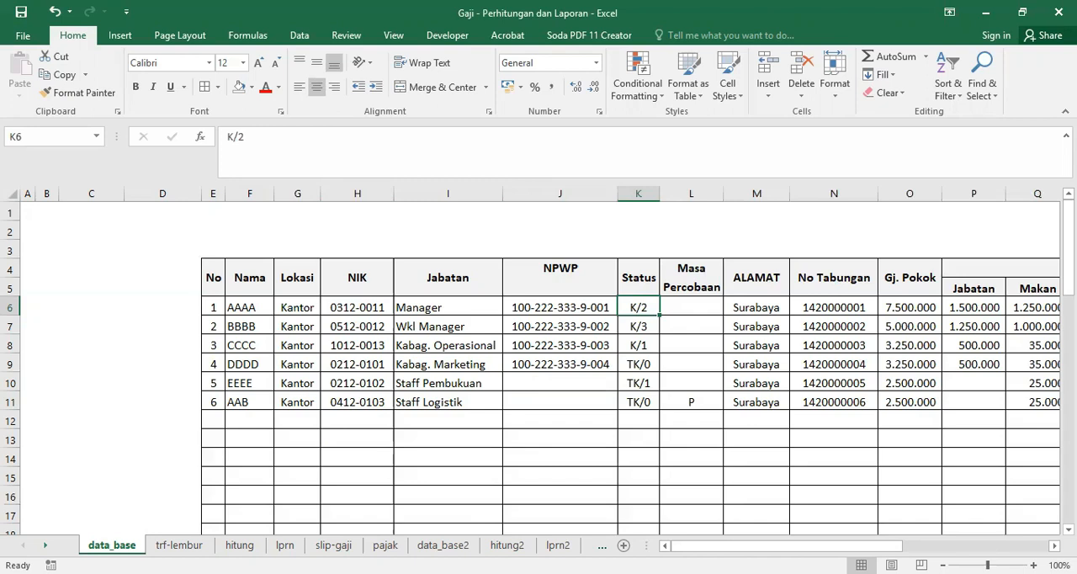
Step: View the pajak (2) tax sheet and return to the data_base sheet
left_click(508, 545)
left_click(552, 545)
left_click(45, 545)
left_click(550, 545)
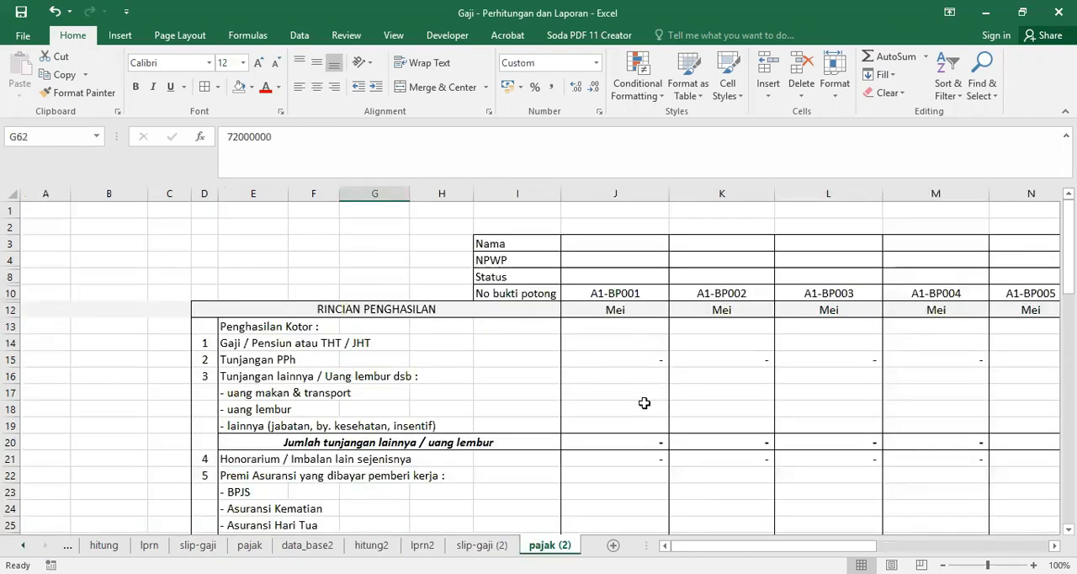
left_click(23, 545)
left_click(24, 545)
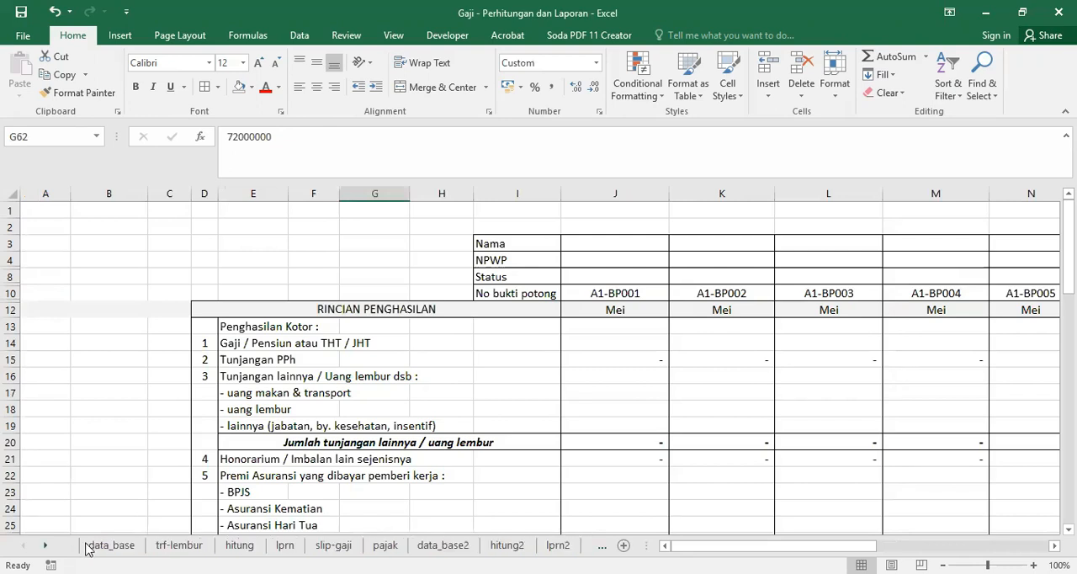
left_click(111, 545)
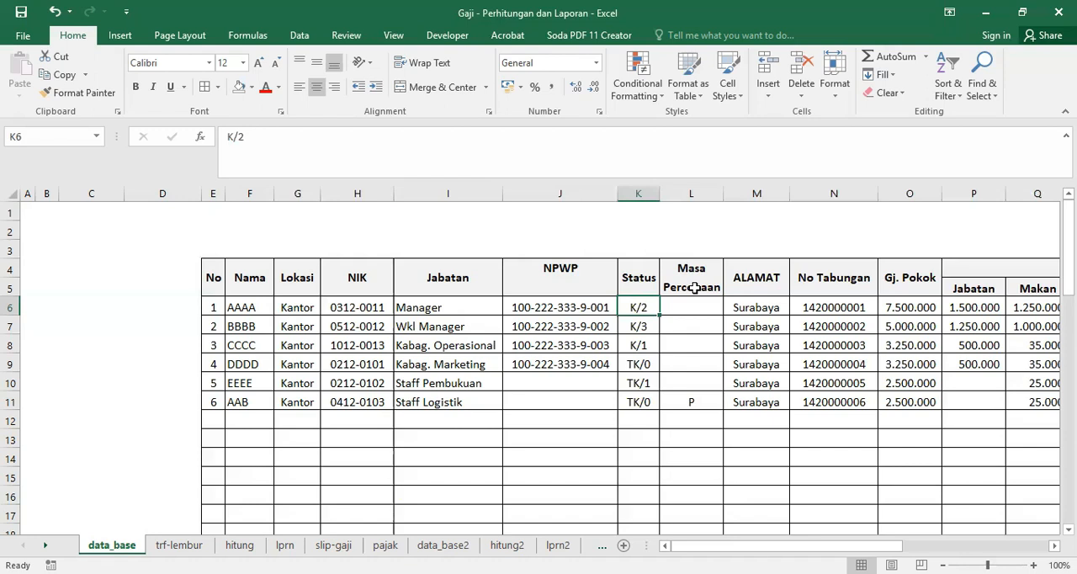
Step: Examine the probation mark in L11 and the normal overtime rate formula in T8
left_click(695, 399)
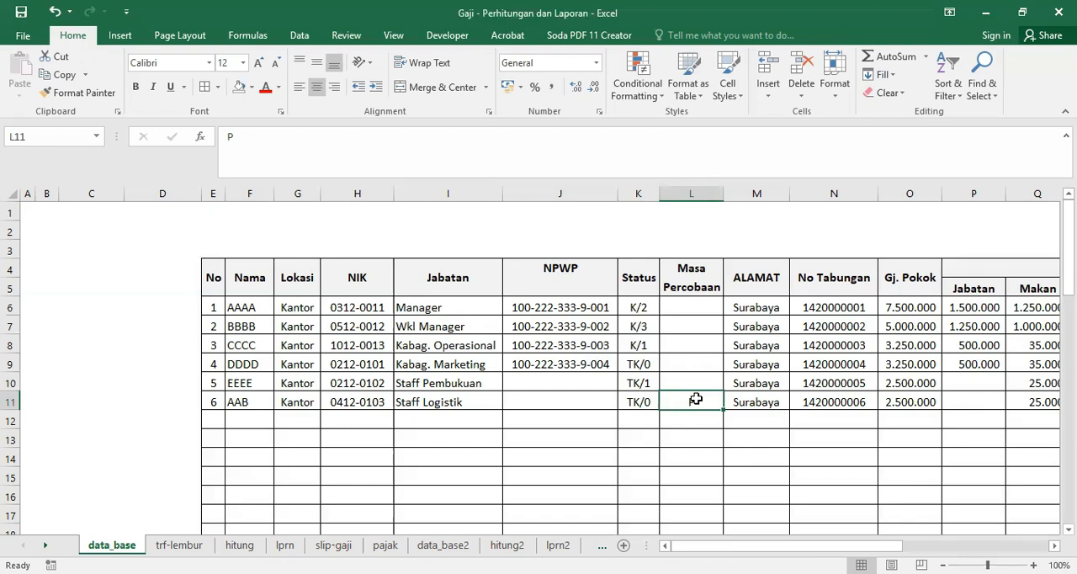
left_click_drag(731, 545, 848, 545)
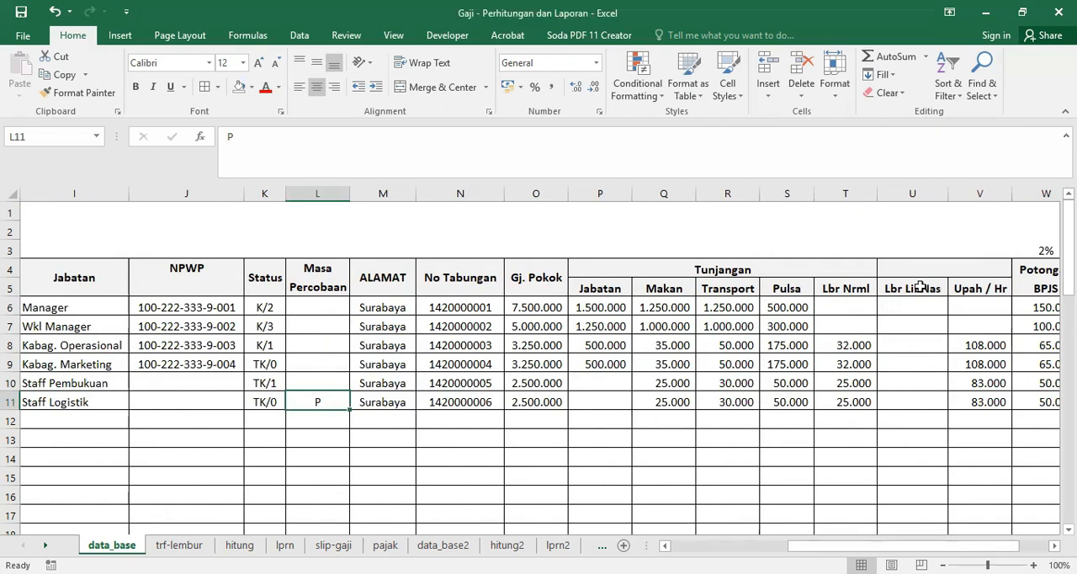
left_click(842, 339)
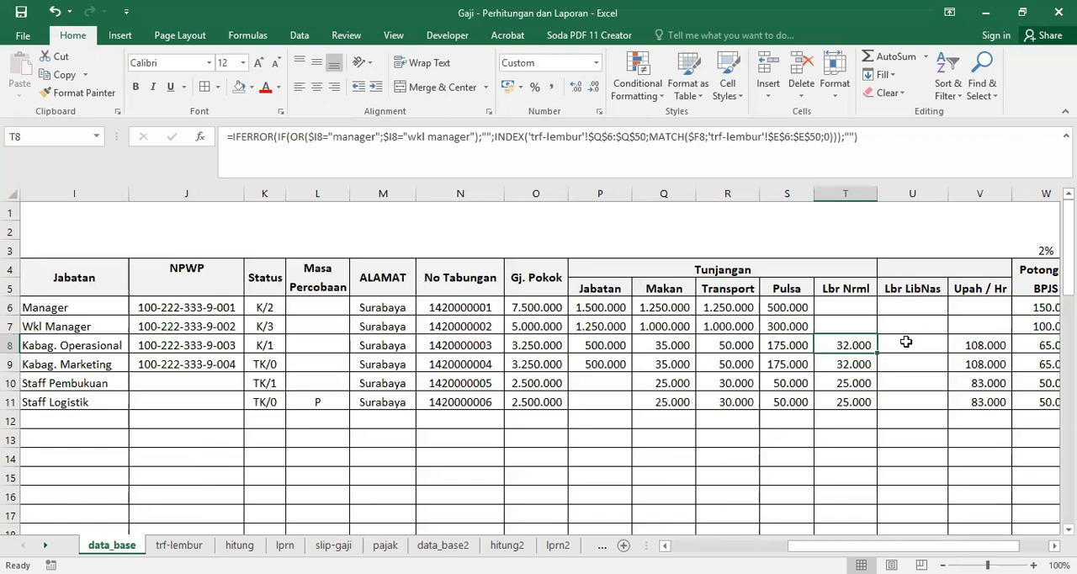
Step: Unprotect the trf-lembur sheet by entering the sheet password
left_click(180, 546)
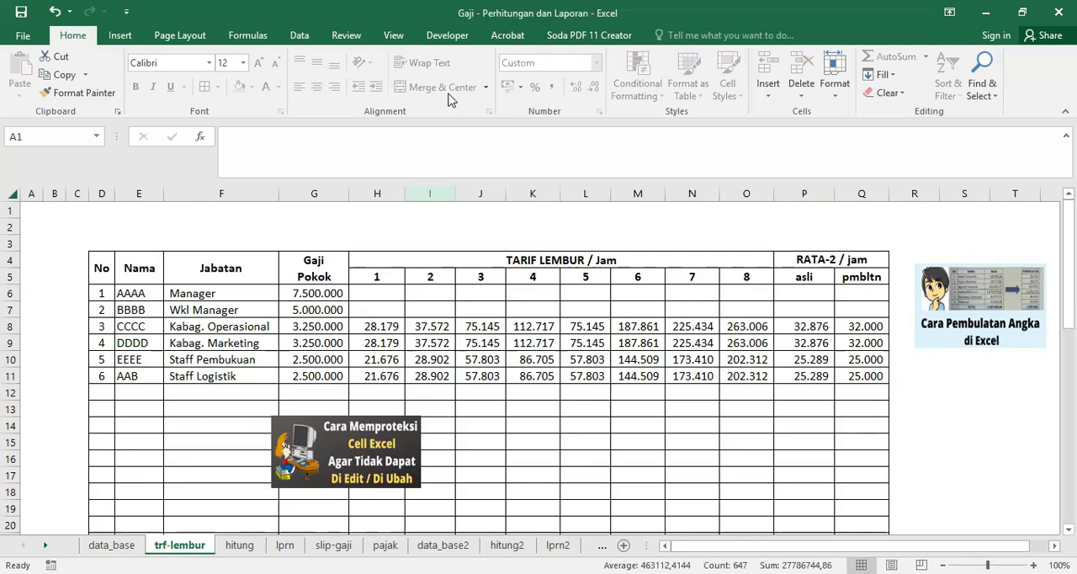
left_click(346, 35)
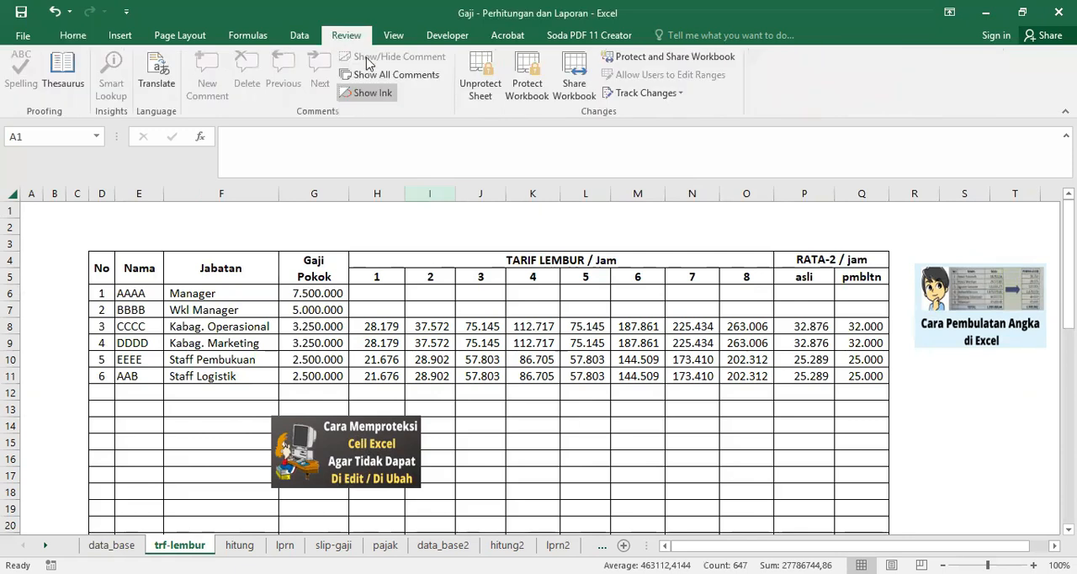
left_click(475, 93)
type("*****")
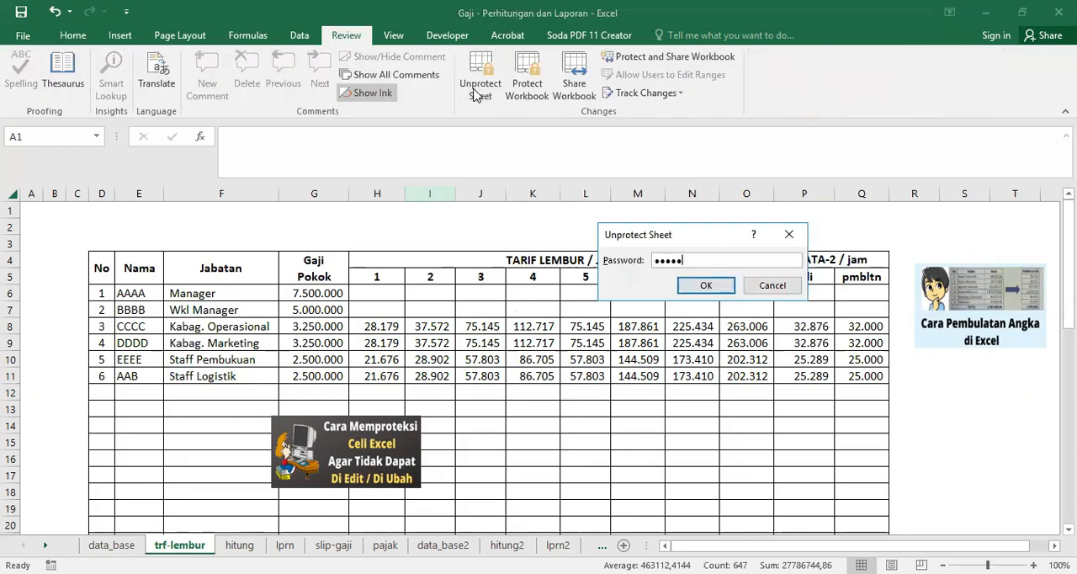
key("Return")
Step: Examine the overtime rate columns for hours 1, 8 and 5 and compare them with the overtime data in data_base
left_click(387, 271)
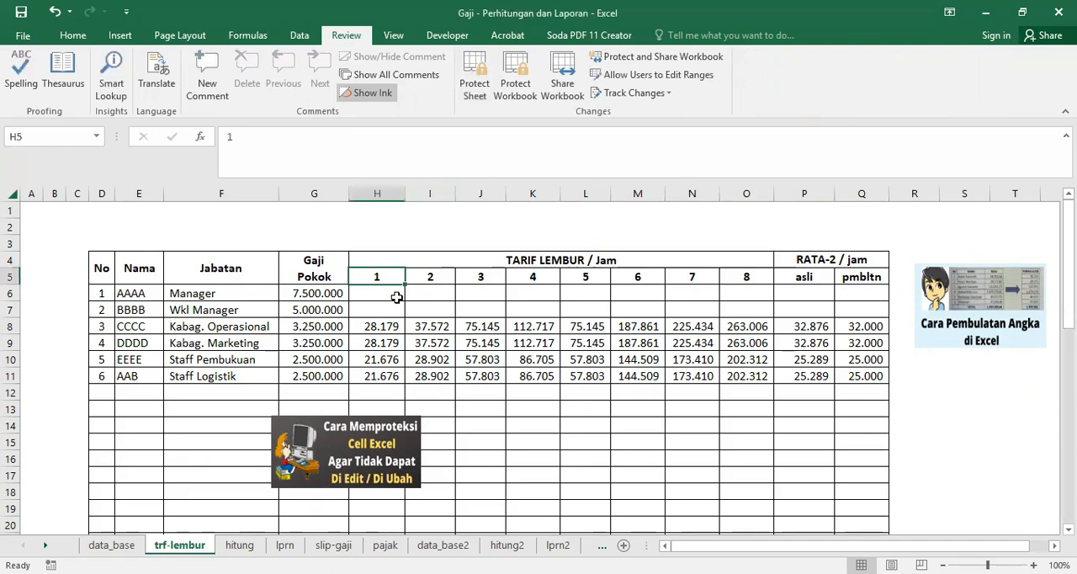
left_click(746, 193)
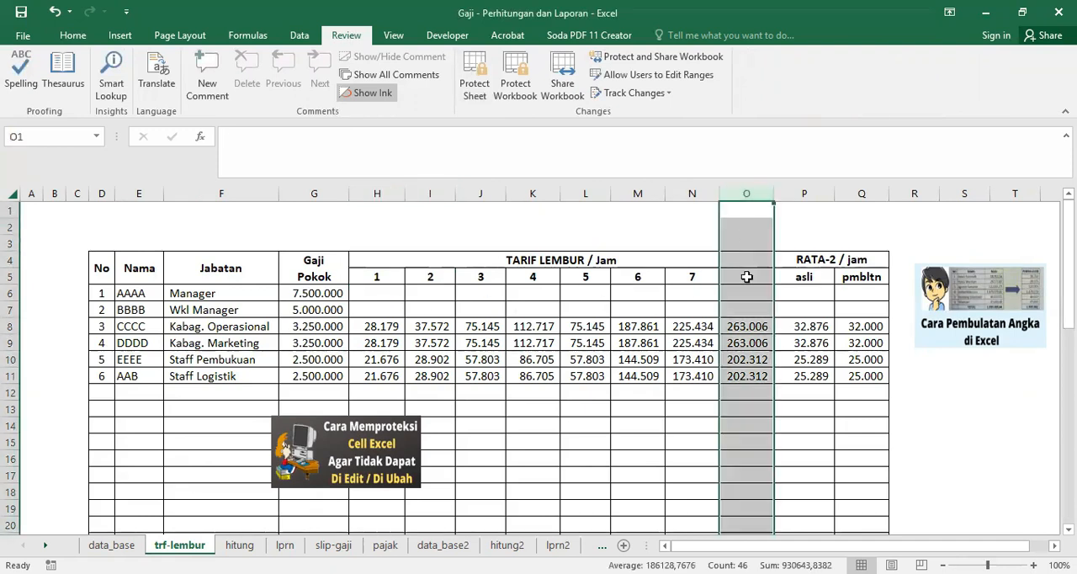
left_click(587, 194)
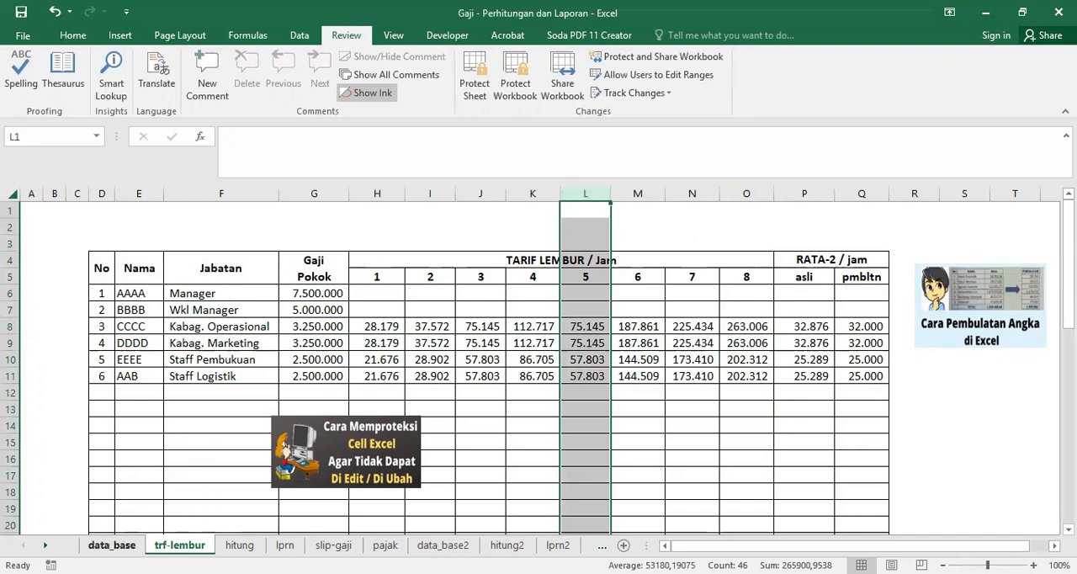
left_click(111, 545)
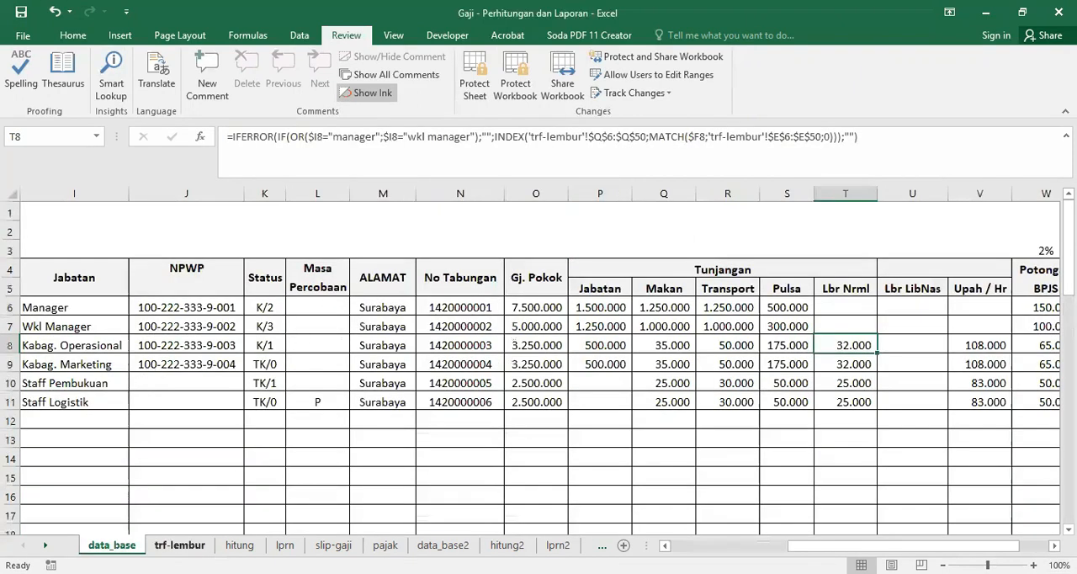
left_click(180, 545)
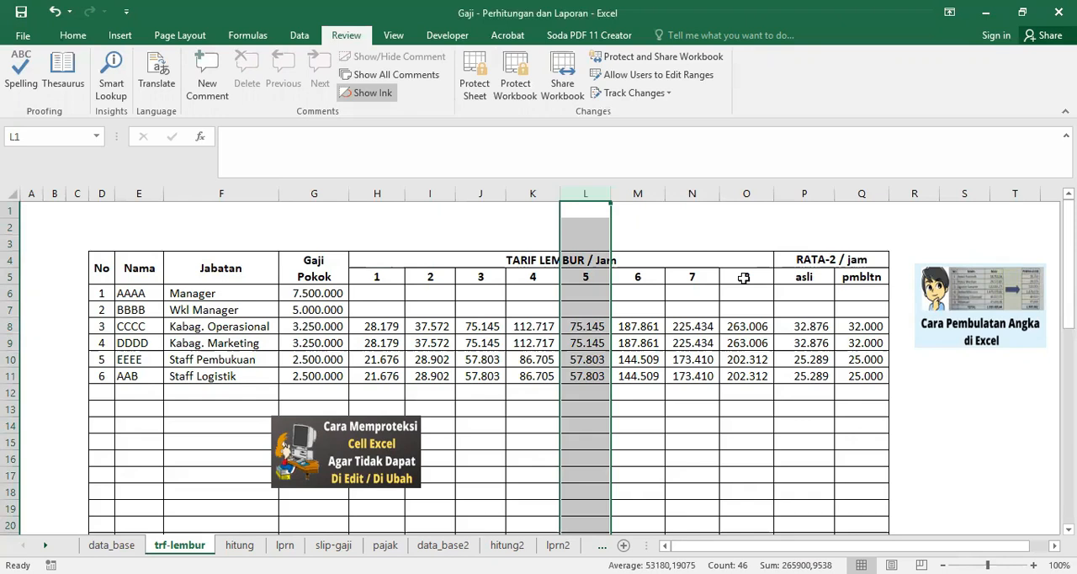
Step: Examine the 8-hour rate, the original and rounded hourly averages in columns P and Q, and the rounding tutorial picture
left_click(740, 192)
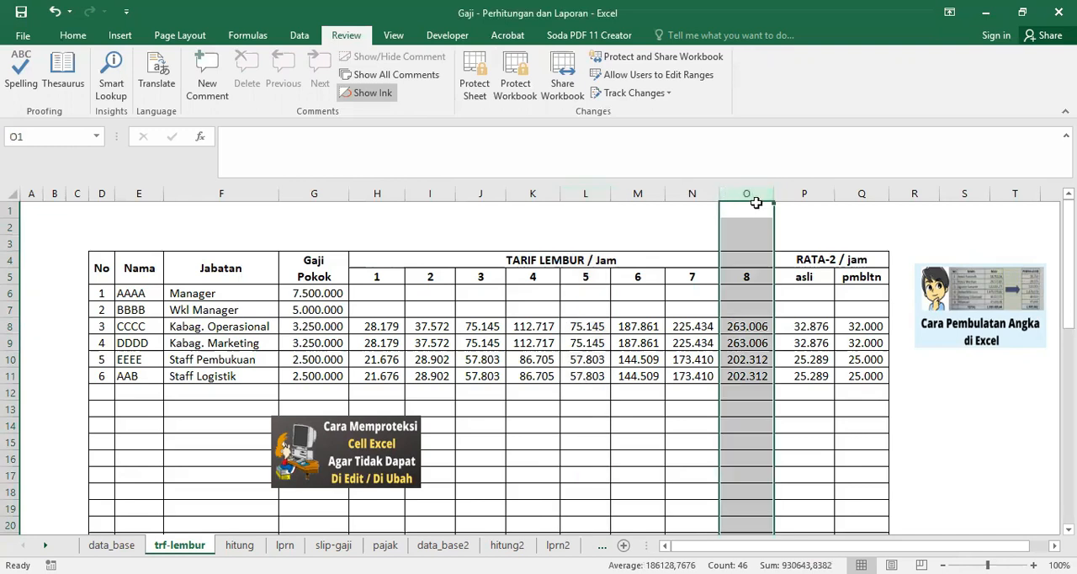
left_click(805, 326)
left_click_drag(804, 326, 804, 376)
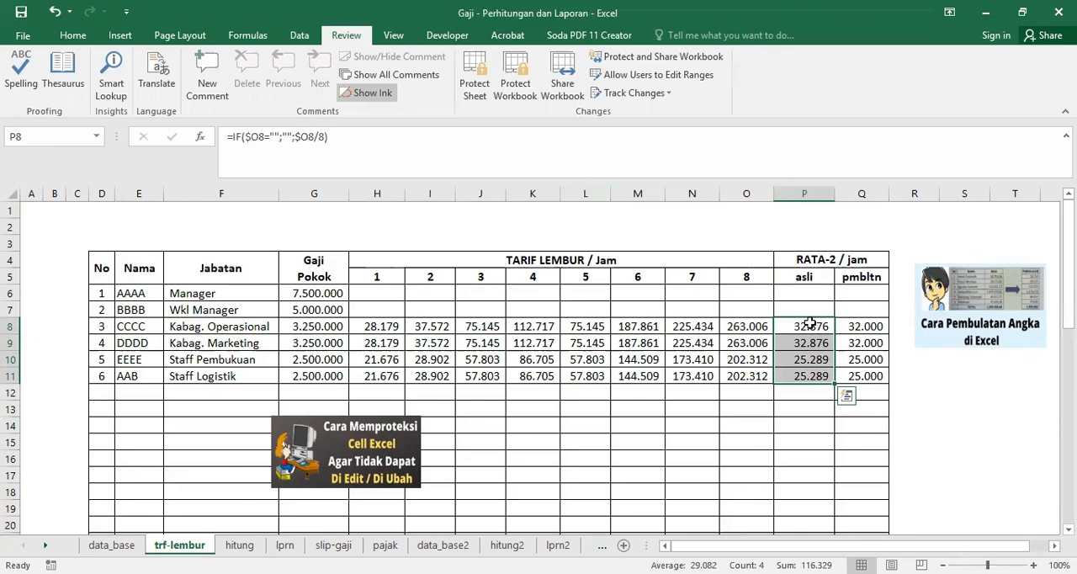
left_click(861, 194)
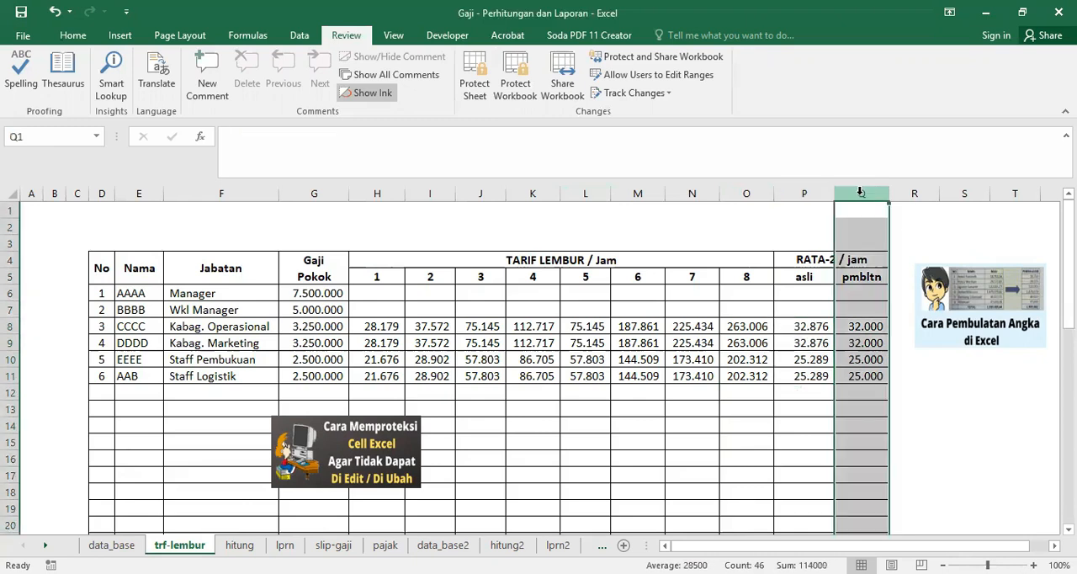
left_click(803, 327)
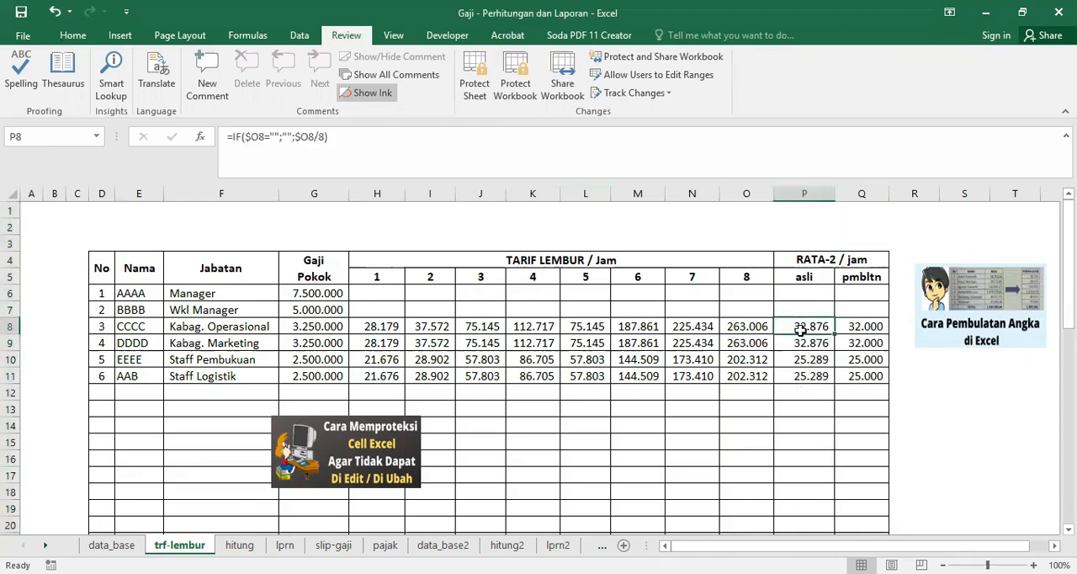
left_click(971, 305)
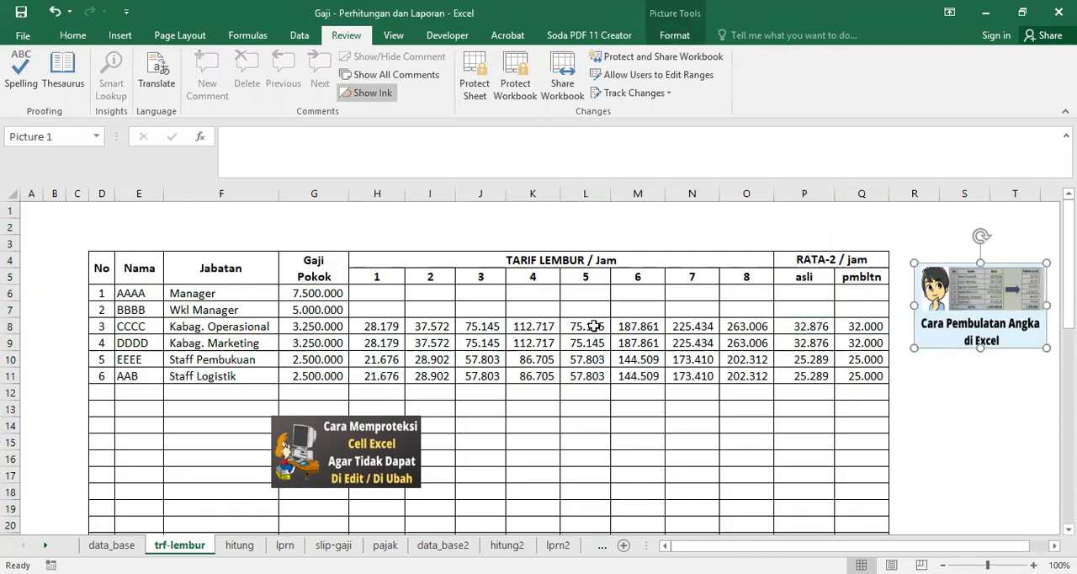
Step: Open the hitung sheet and examine its Hr Absn, Lmbr and lain-2 column headers
left_click(94, 544)
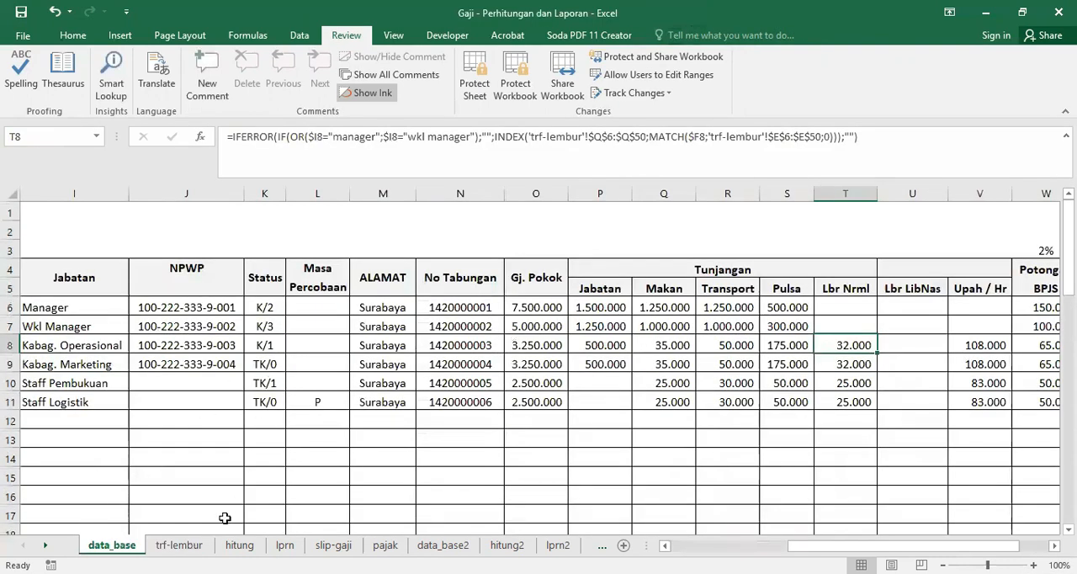
left_click(239, 545)
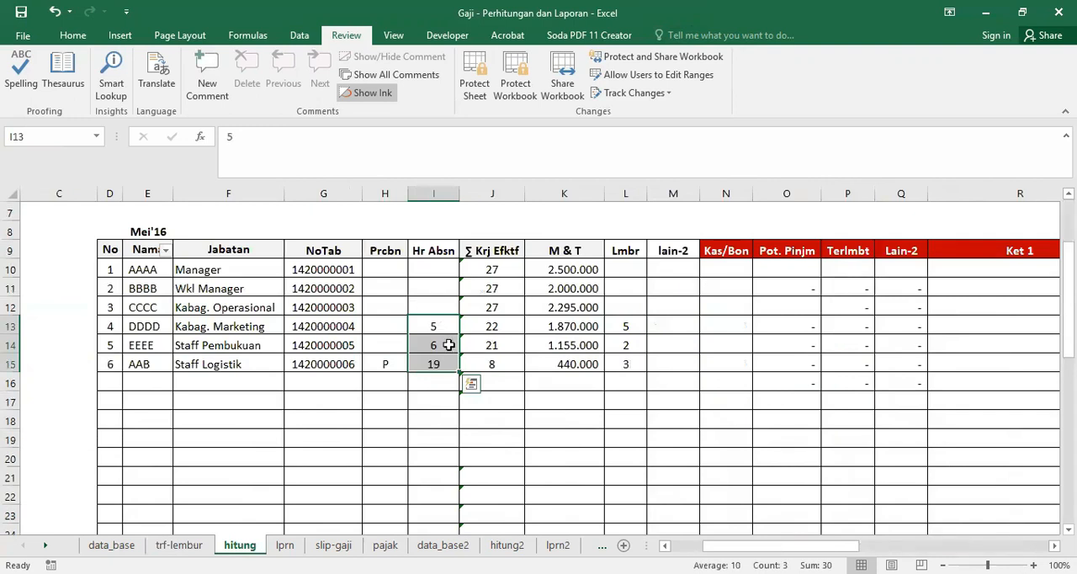
left_click(433, 248)
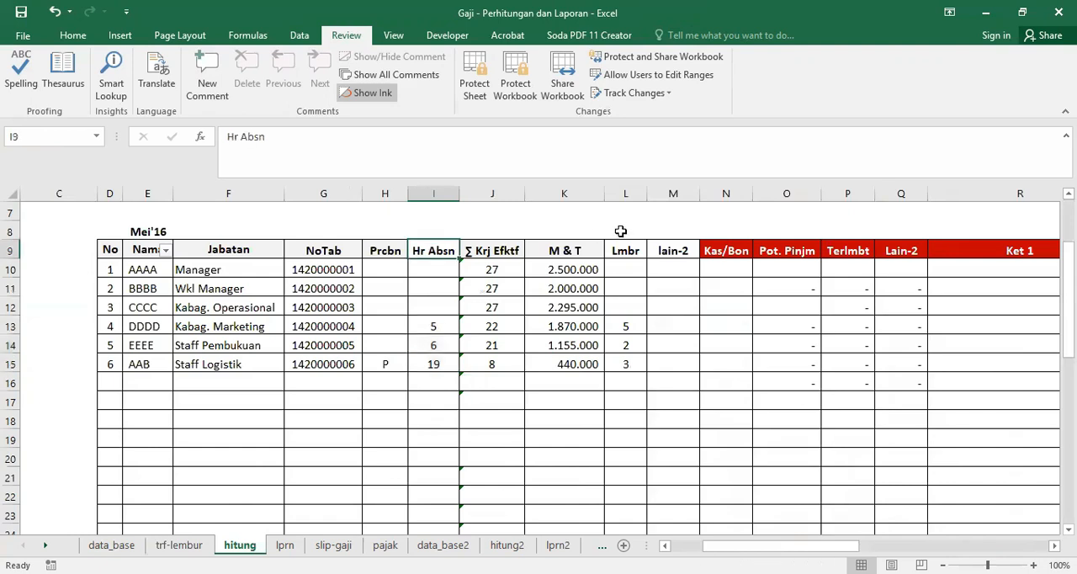
left_click(623, 244)
left_click(683, 247)
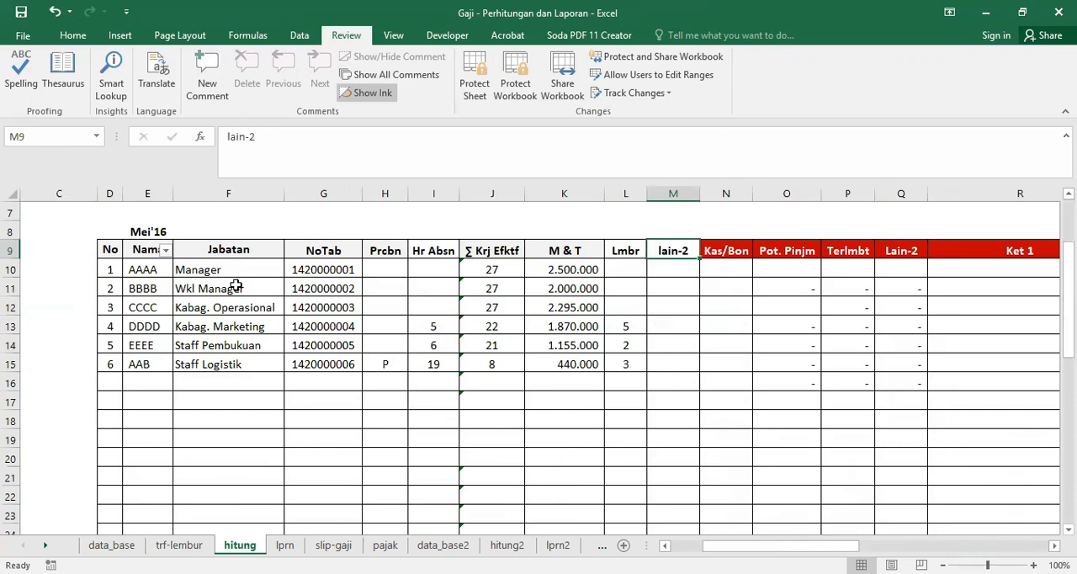
Step: Inspect the lookup formulas behind the name in E10, the position in F10 and the probation mark in H15
left_click(143, 268)
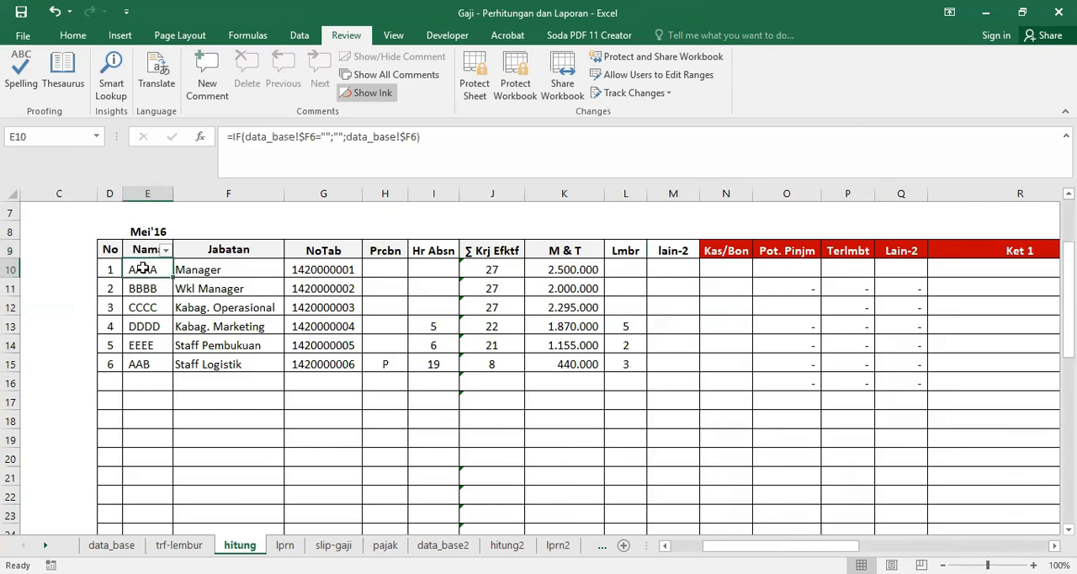
left_click(218, 265)
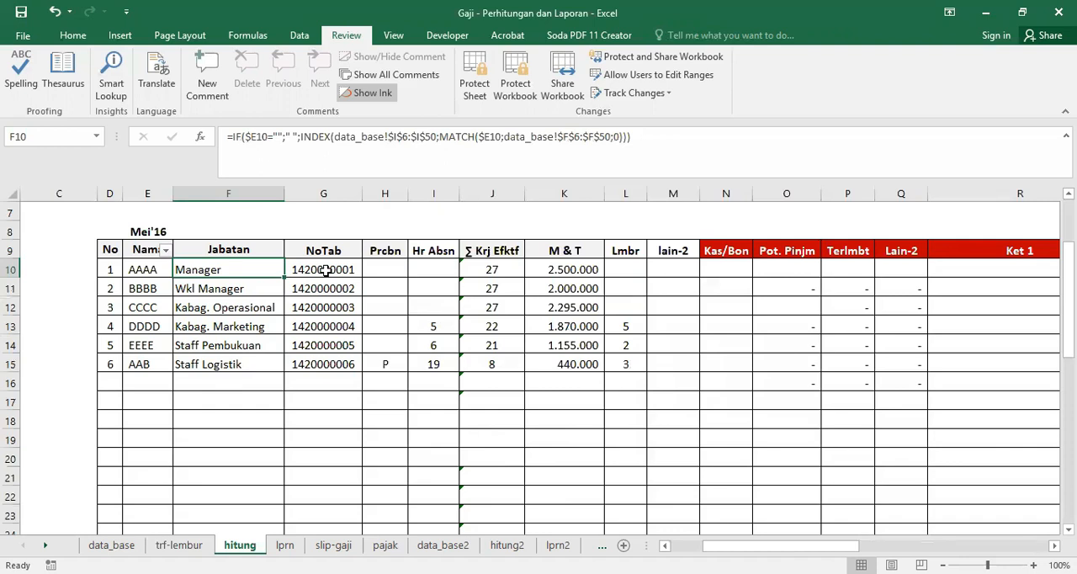
left_click(388, 364)
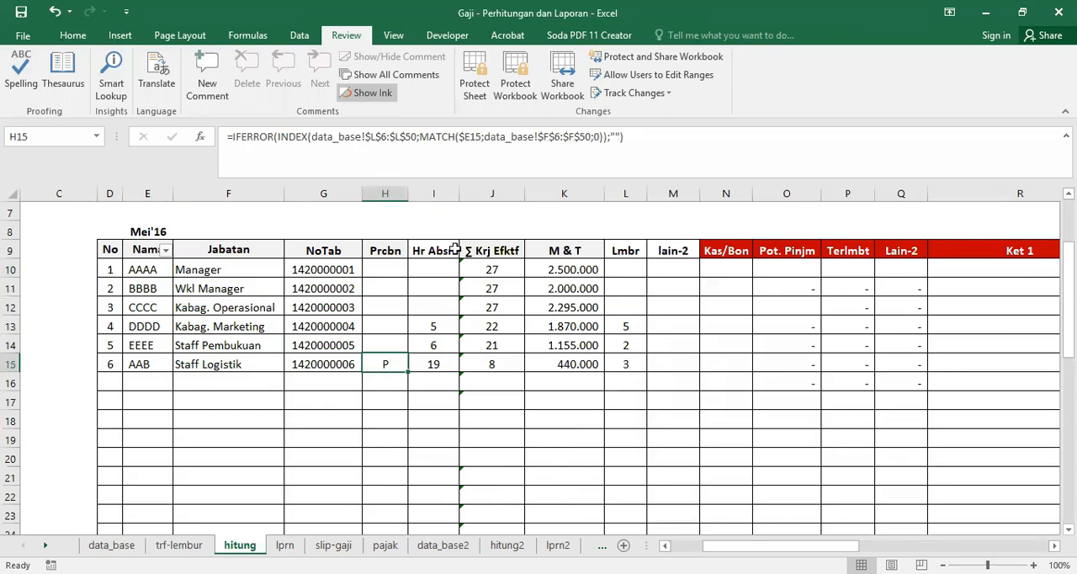
Step: Enter 6 absence days for Staff Pembukuan in cell I14
left_click(436, 324)
left_click(438, 346)
type("6")
key("ctrl+Return")
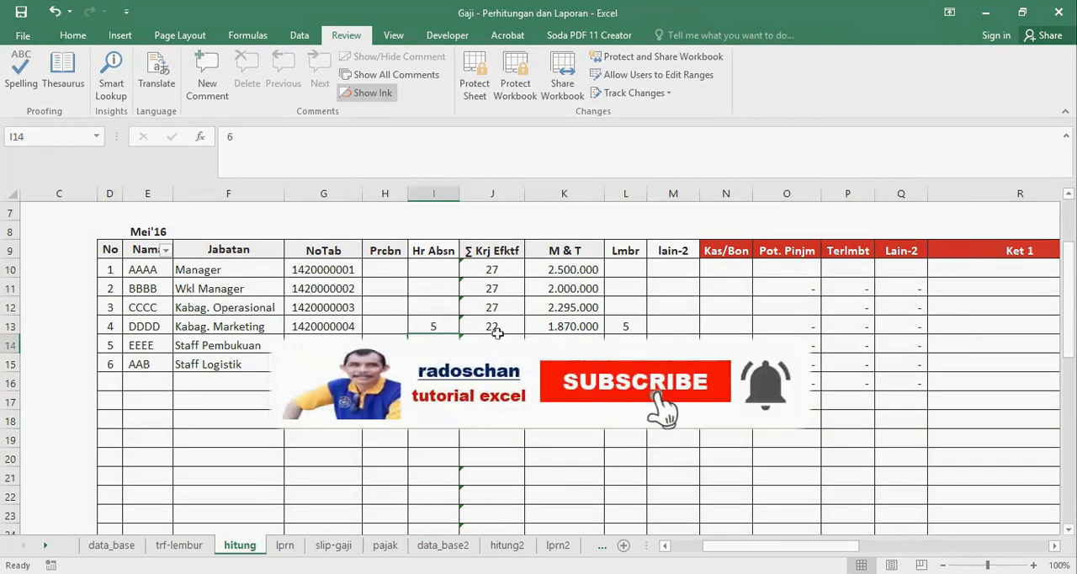
Step: Clear the absence days in I13:I15 and enter 6 absence days for Kabag. Marketing in I13
left_click_drag(430, 323, 434, 364)
key("Delete")
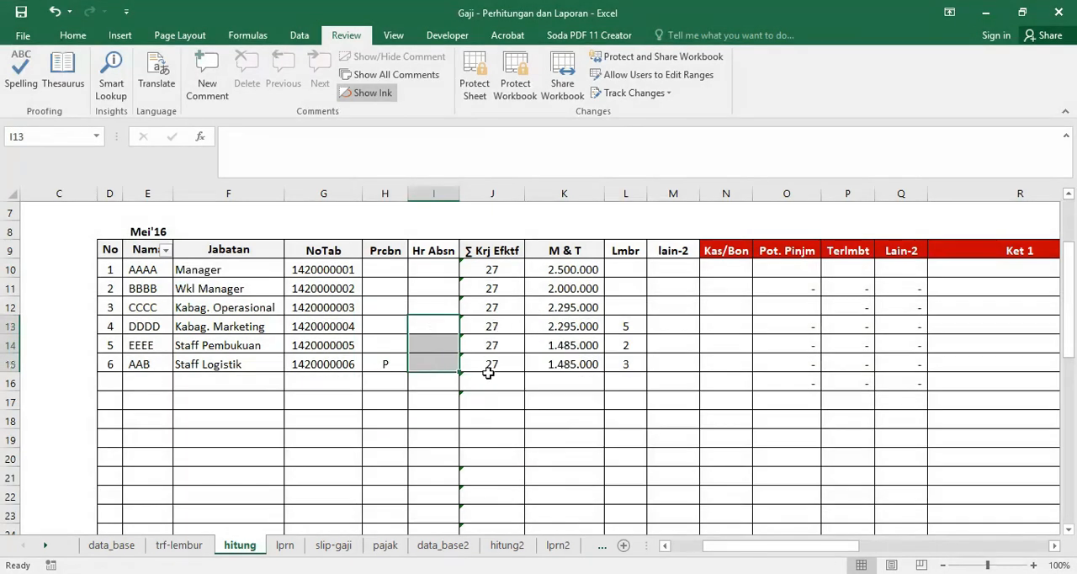
left_click(429, 324)
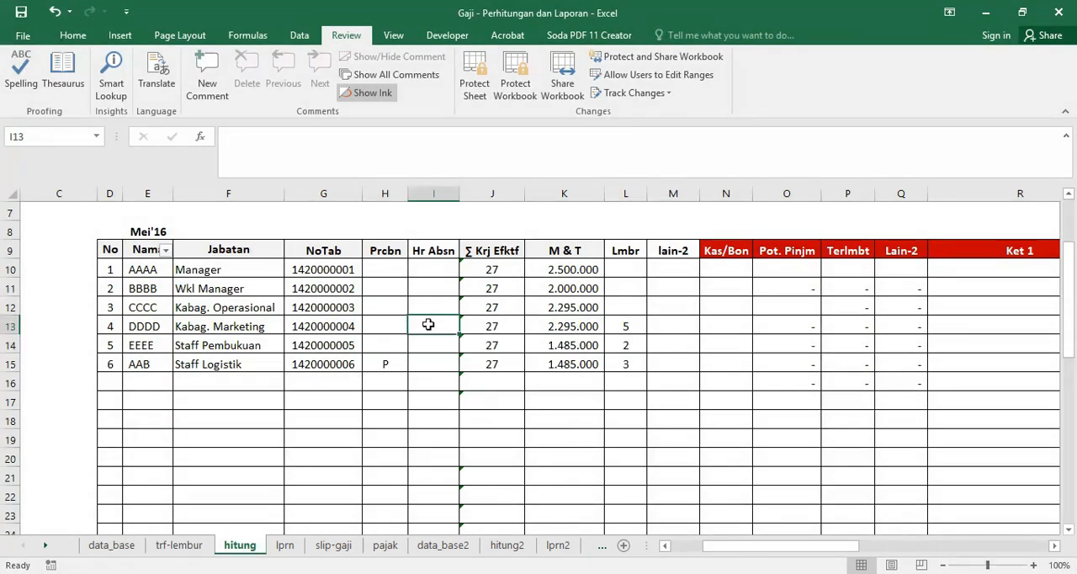
type("6")
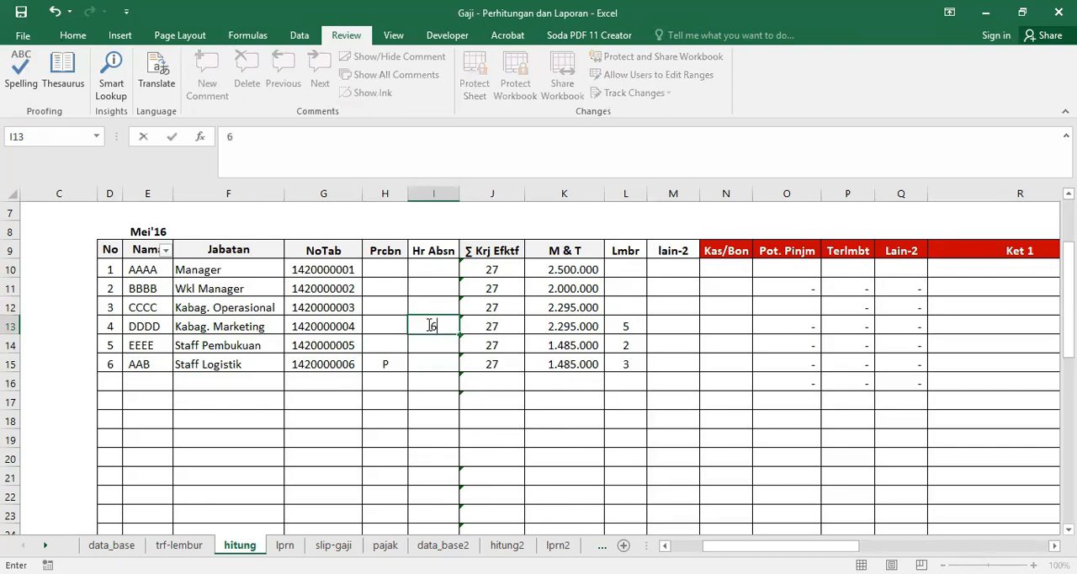
key("Return")
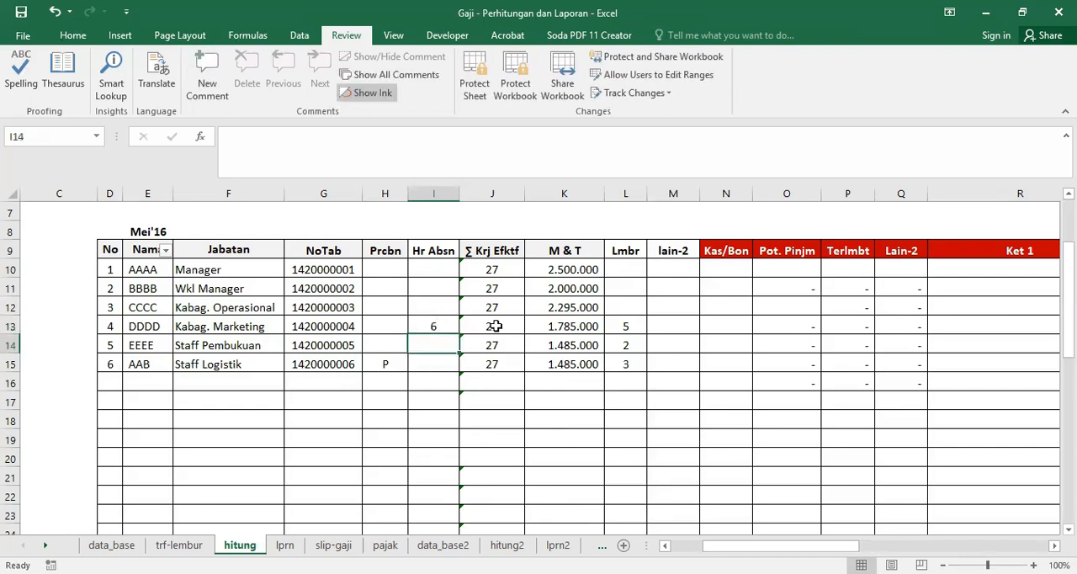
Step: Change the payroll month above the Nama header in cell E8 to Jun'16
left_click(142, 232)
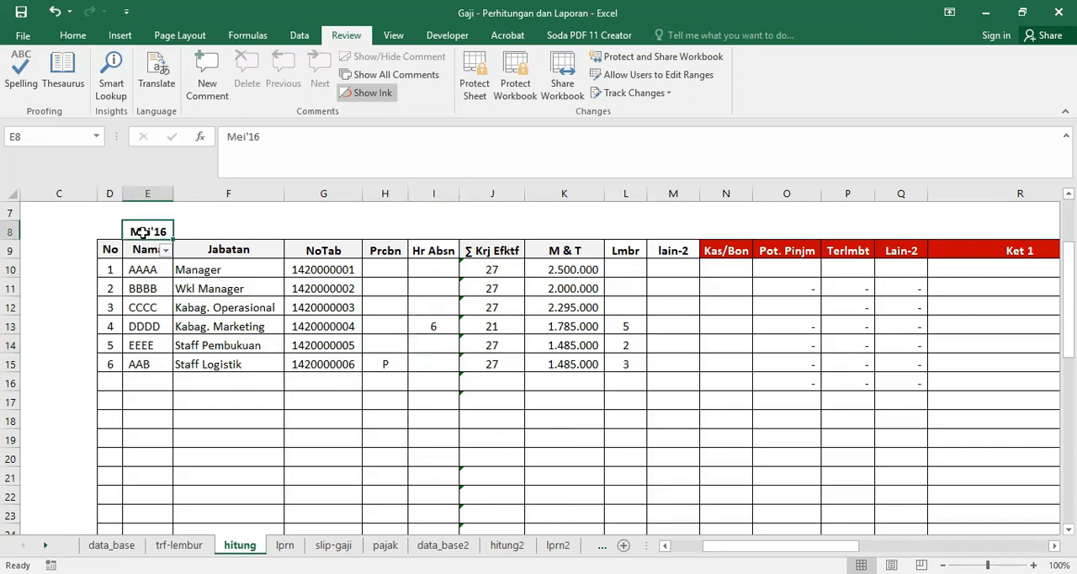
type("Juni")
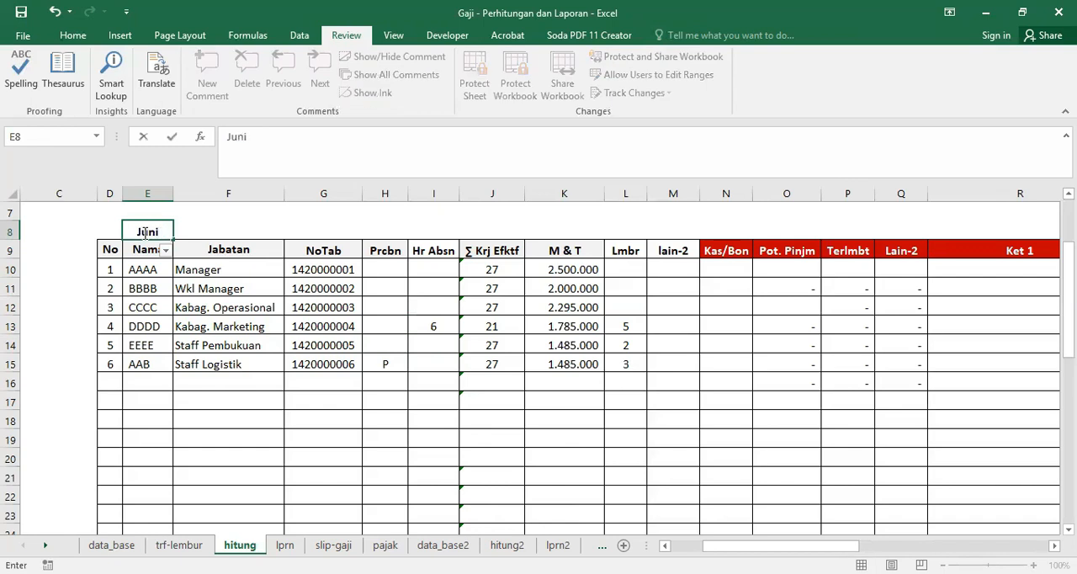
key("BackSpace")
type("'16")
key("Return")
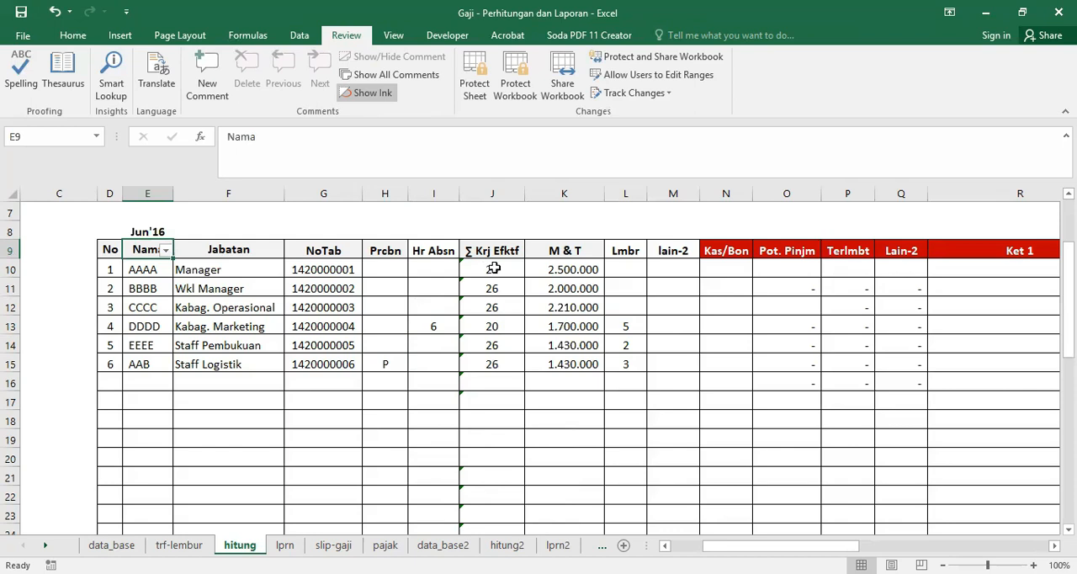
Step: Enter 2 absence days for Staff Pembukuan in I14 and 20 for Staff Logistik in I15
left_click(431, 348)
type("2")
key("Return")
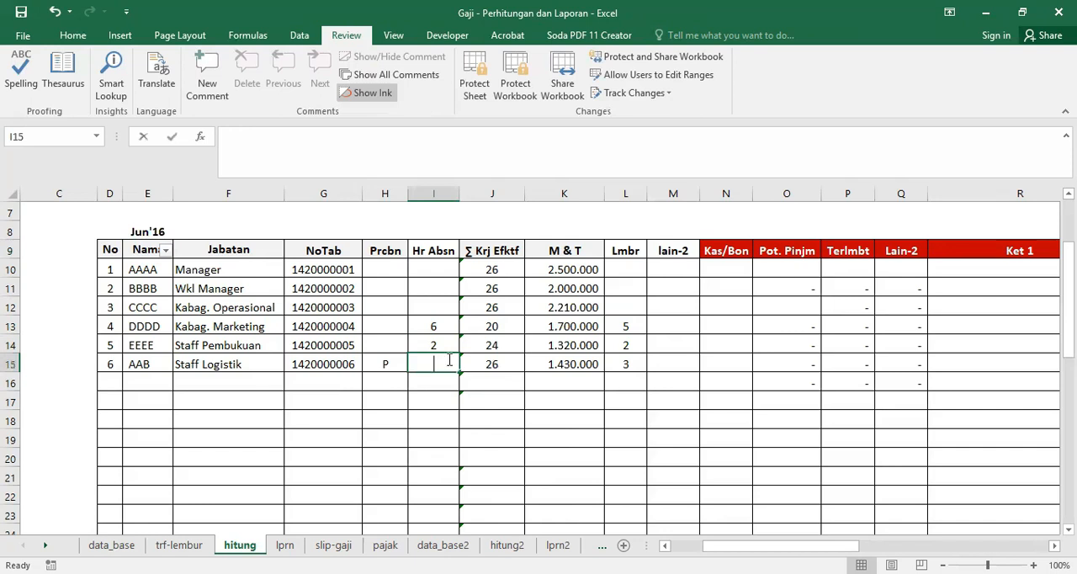
type("20")
key("Return")
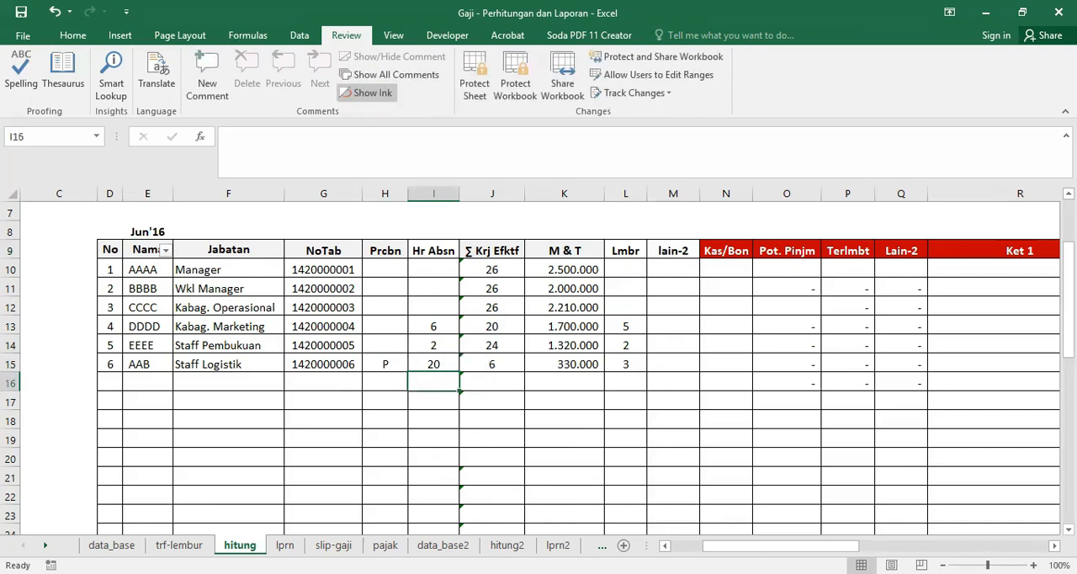
Step: Examine the Hr Absn and Lmbr columns and the overtime entries in L13 and L14 against the trf-lembur rate sheet
left_click(431, 193)
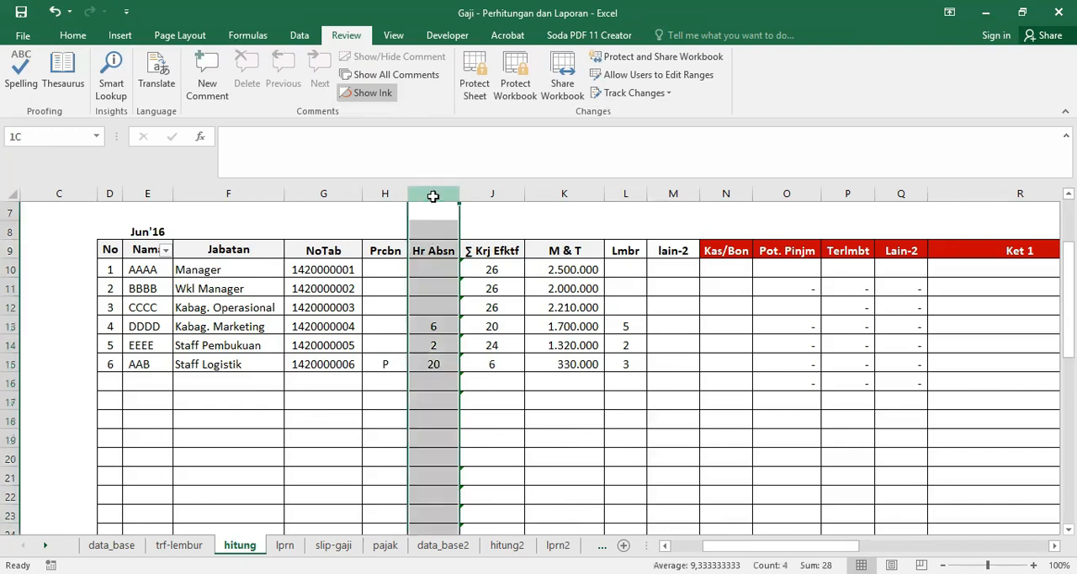
left_click(627, 193)
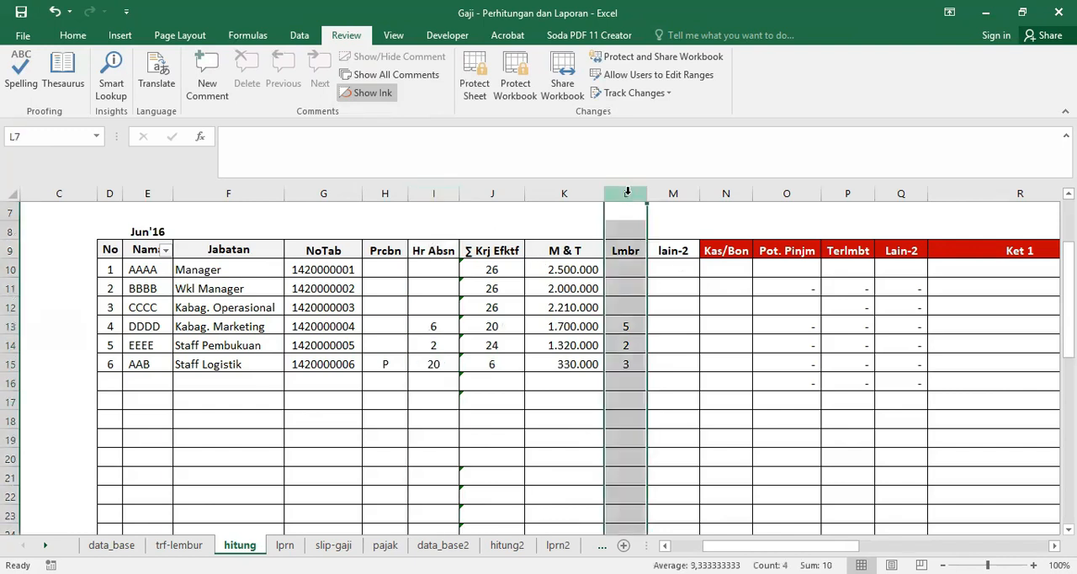
left_click(621, 320)
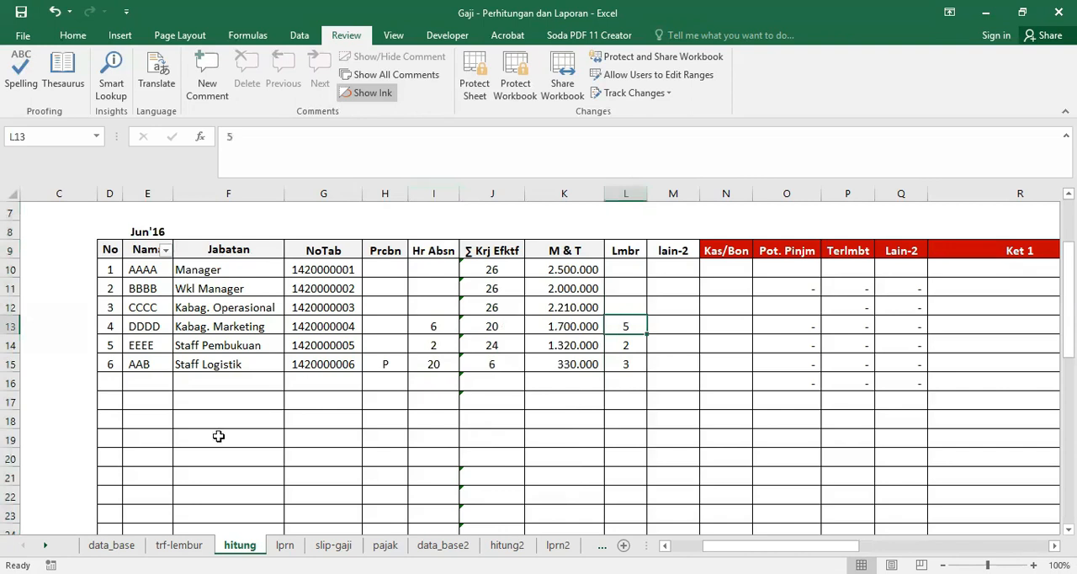
left_click(176, 545)
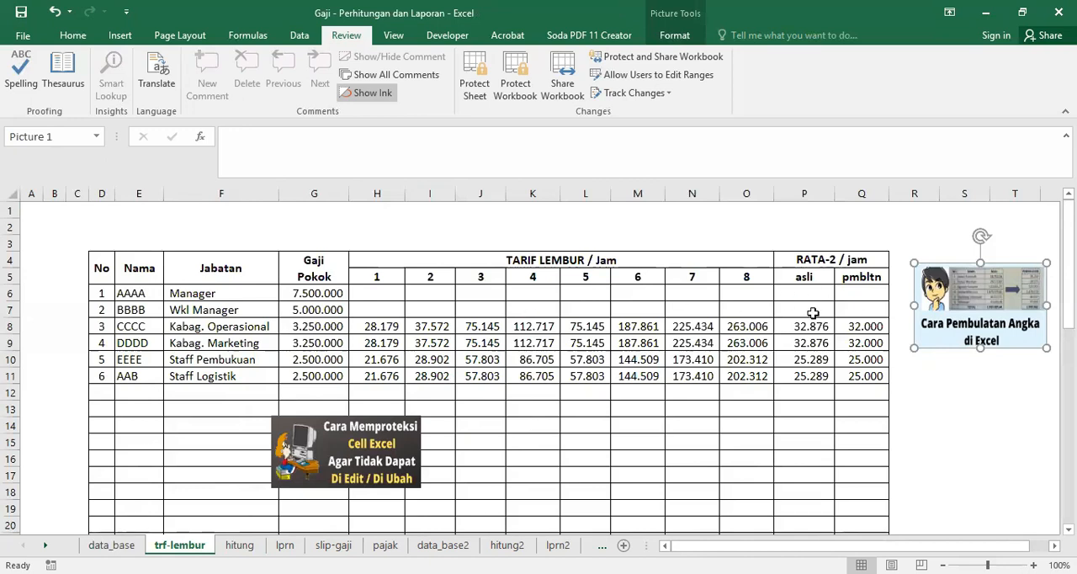
left_click(239, 546)
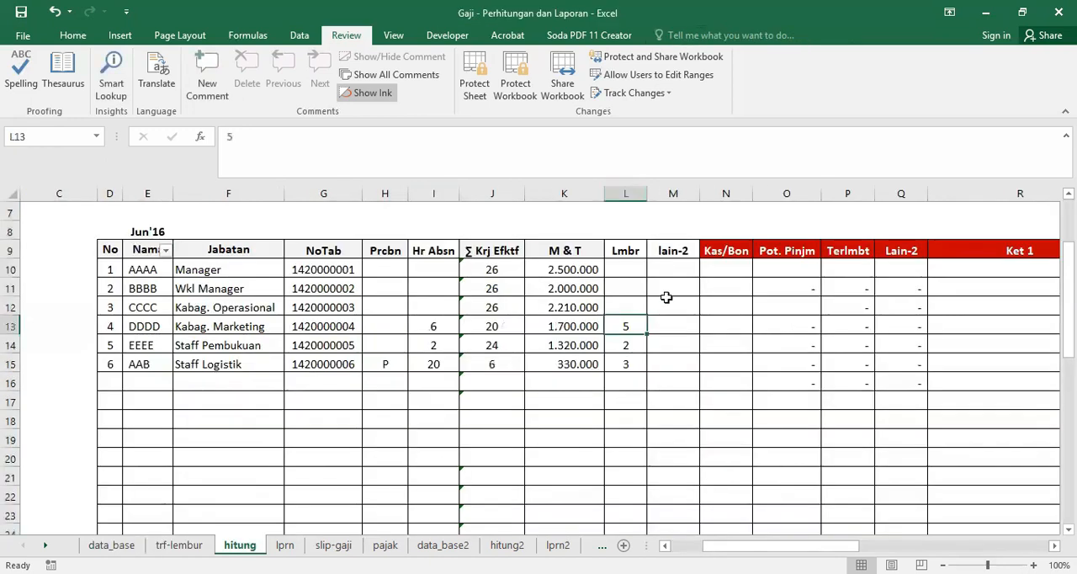
left_click(627, 343)
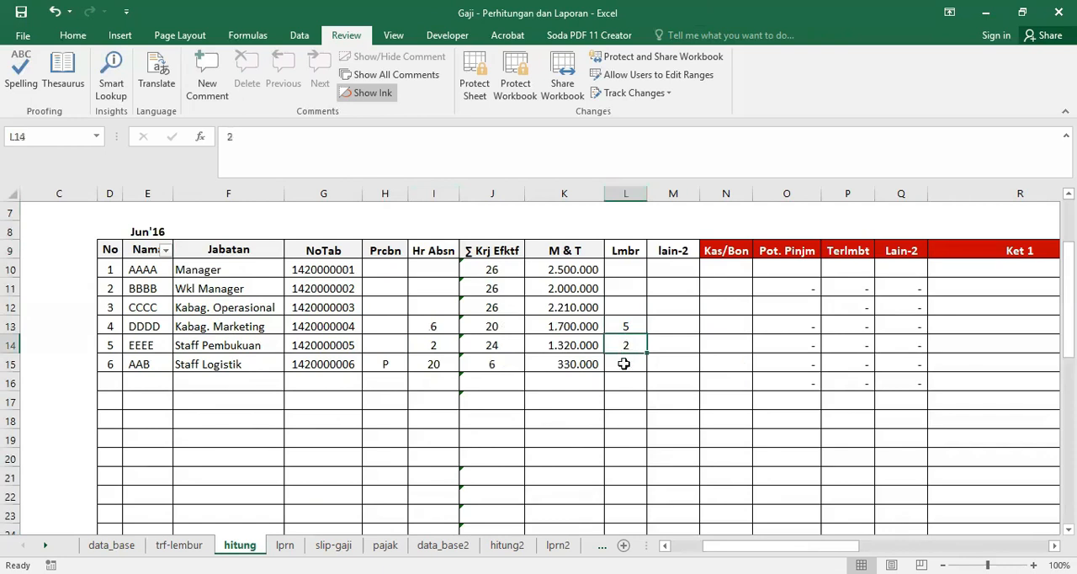
left_click(623, 323)
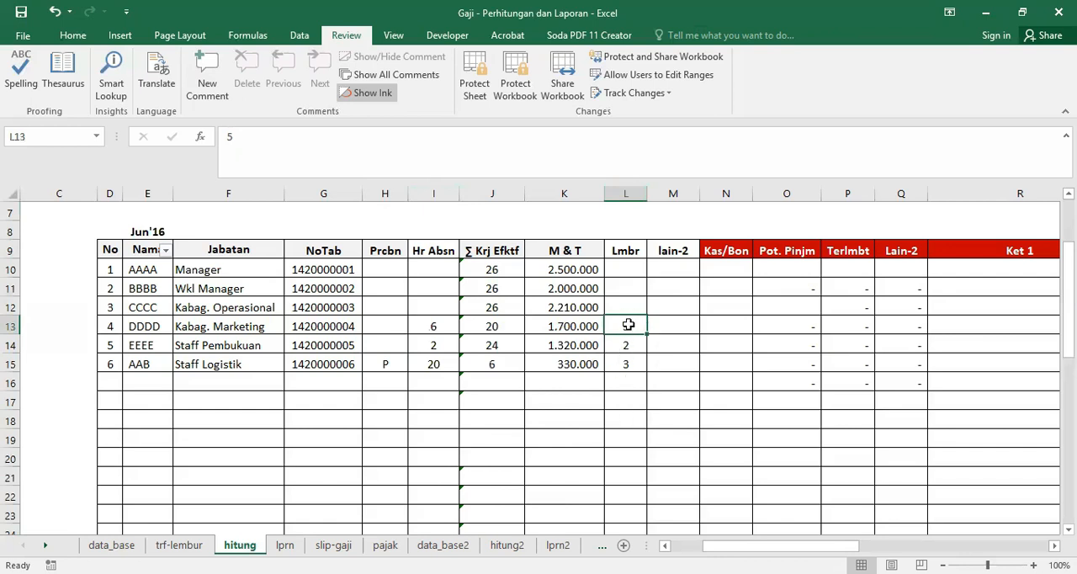
Step: Enter 28 in cell L8 above the Lmbr header as an example of overtime hours
left_click(625, 226)
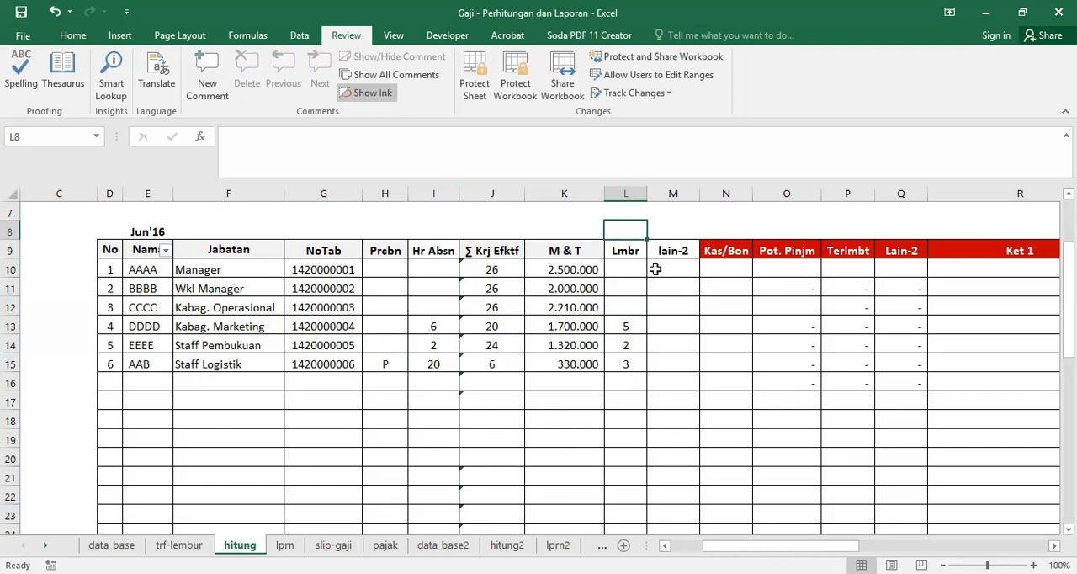
type("28")
key("Return")
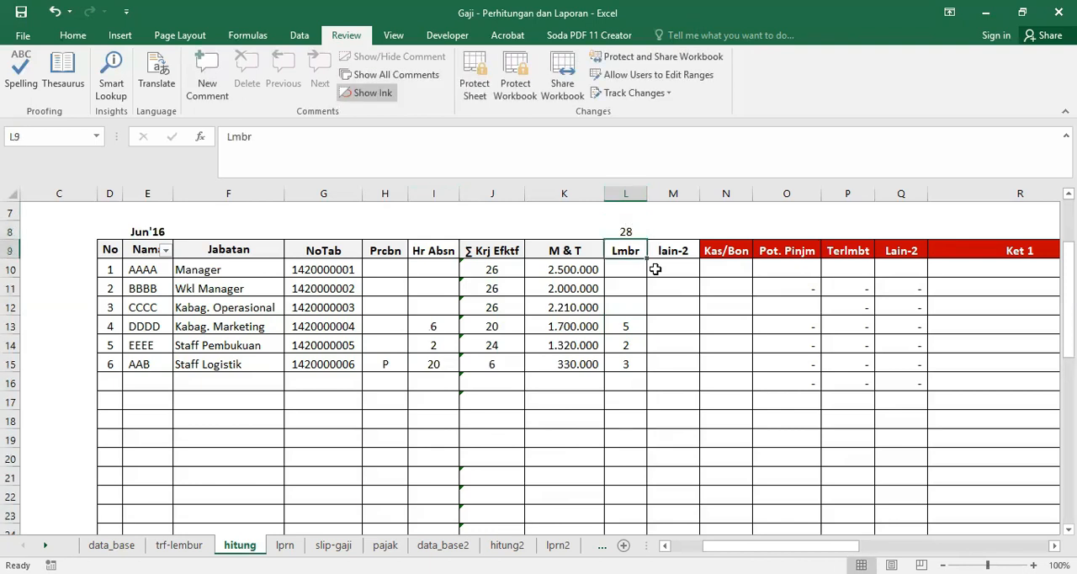
left_click(625, 229)
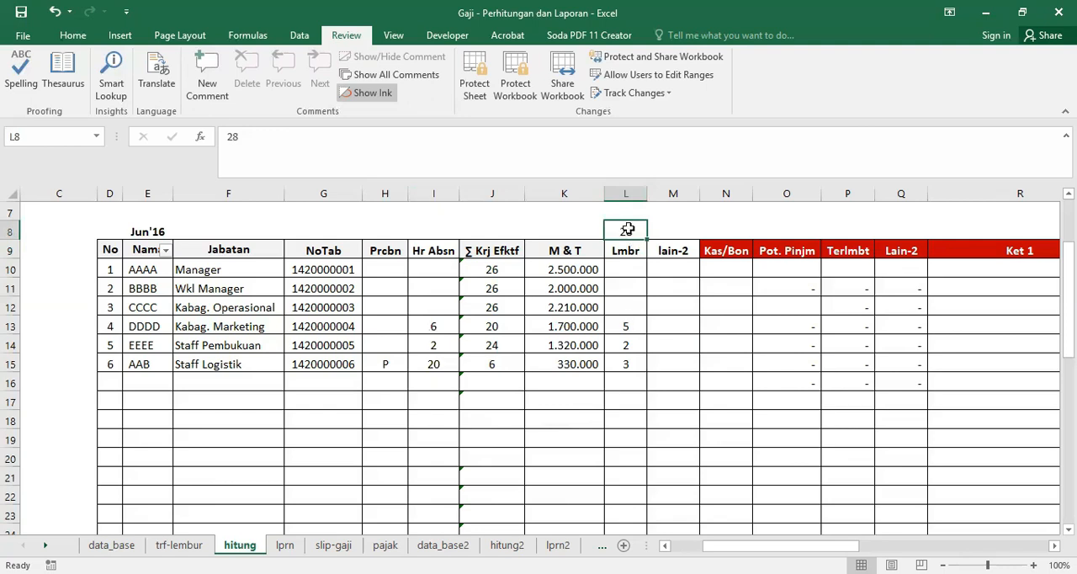
left_click(622, 324)
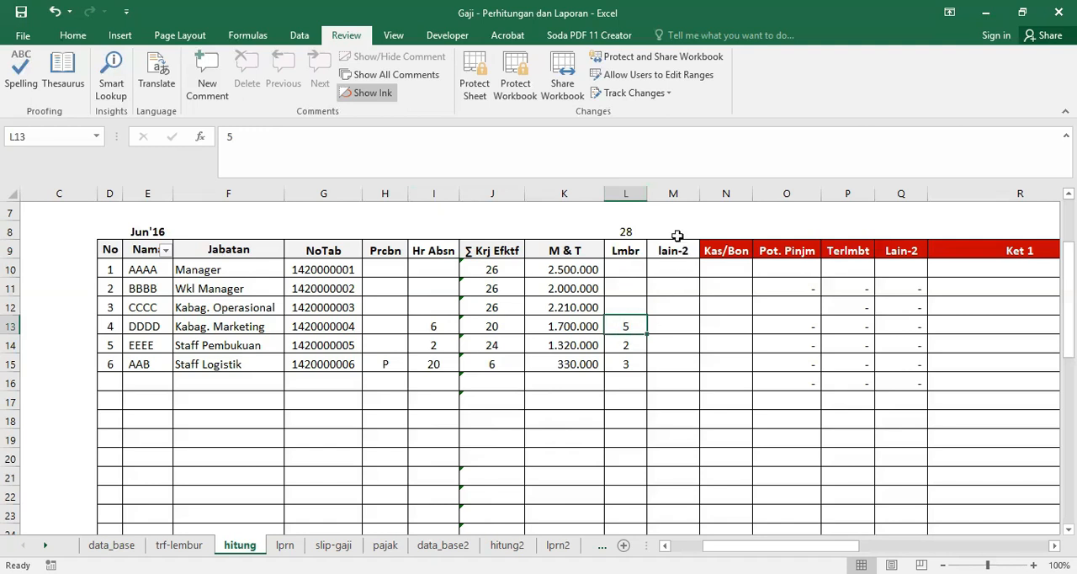
Step: Examine the lain-2 column M and the red Lain-2 column Q on the hitung sheet
left_click(673, 194)
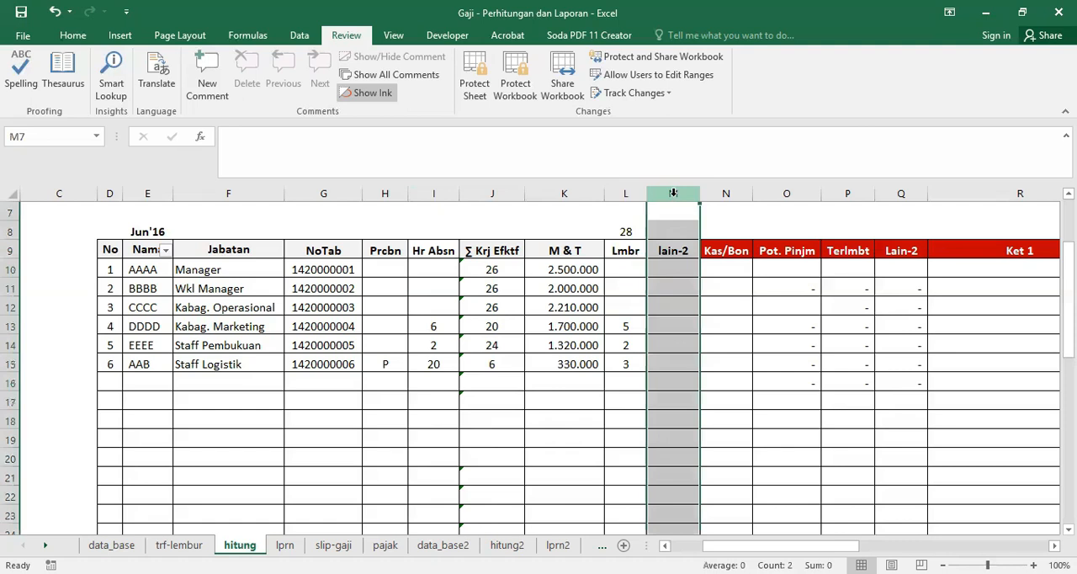
left_click(670, 323)
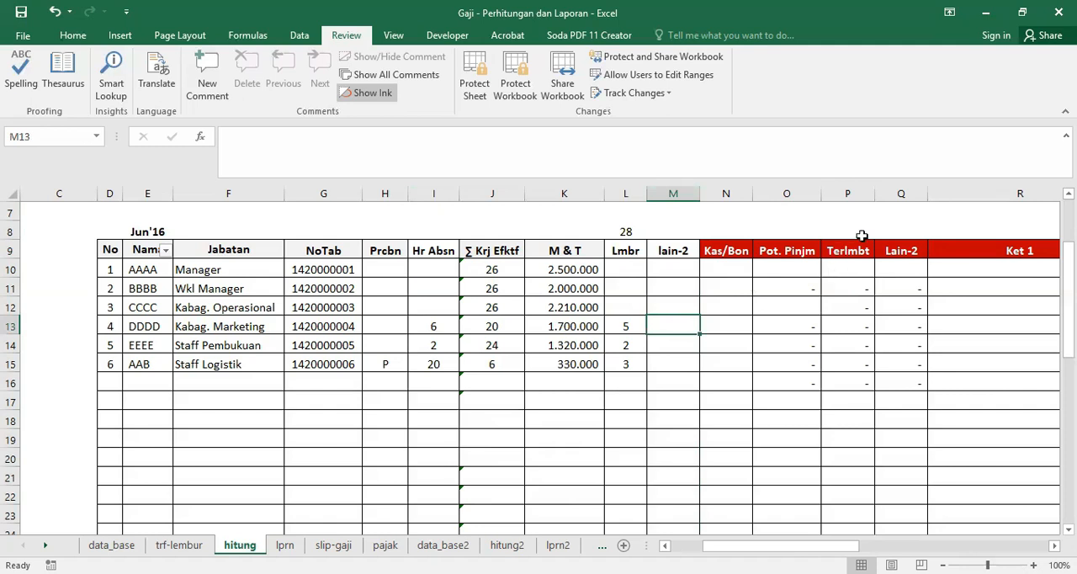
left_click(909, 192)
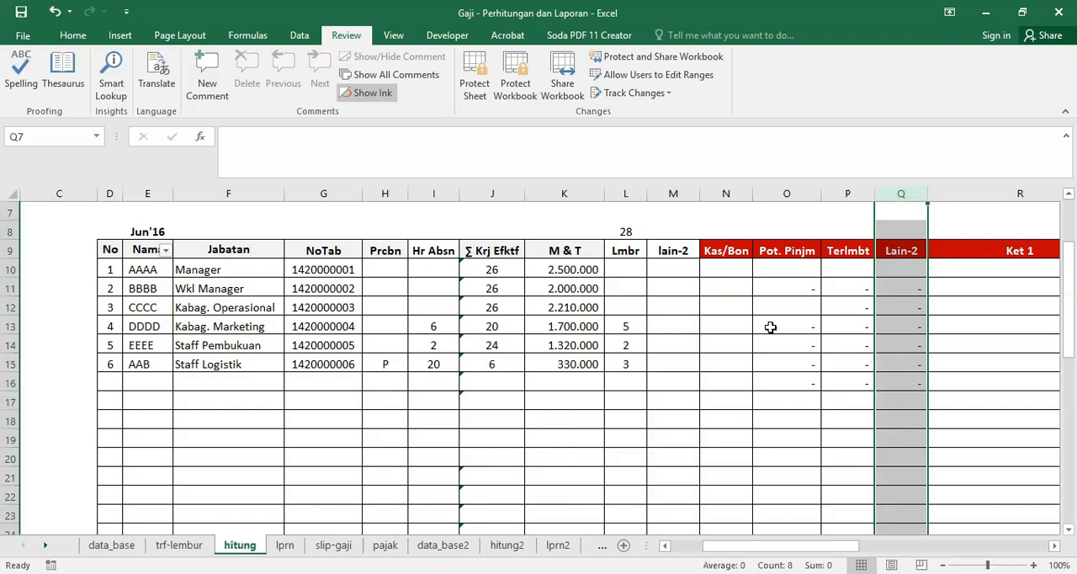
Step: Compare the Kas/Bon and Pot. Pinjm columns with the Ket 1 and Ket 2 remark columns, and view the table through Ket 3
left_click_drag(729, 544, 791, 546)
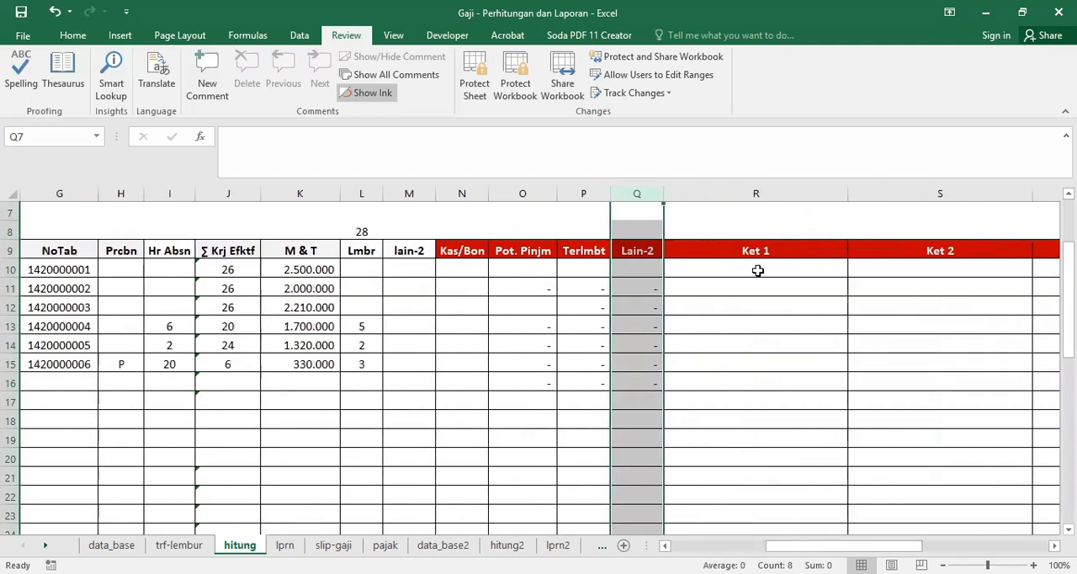
left_click(758, 270)
left_click(450, 274)
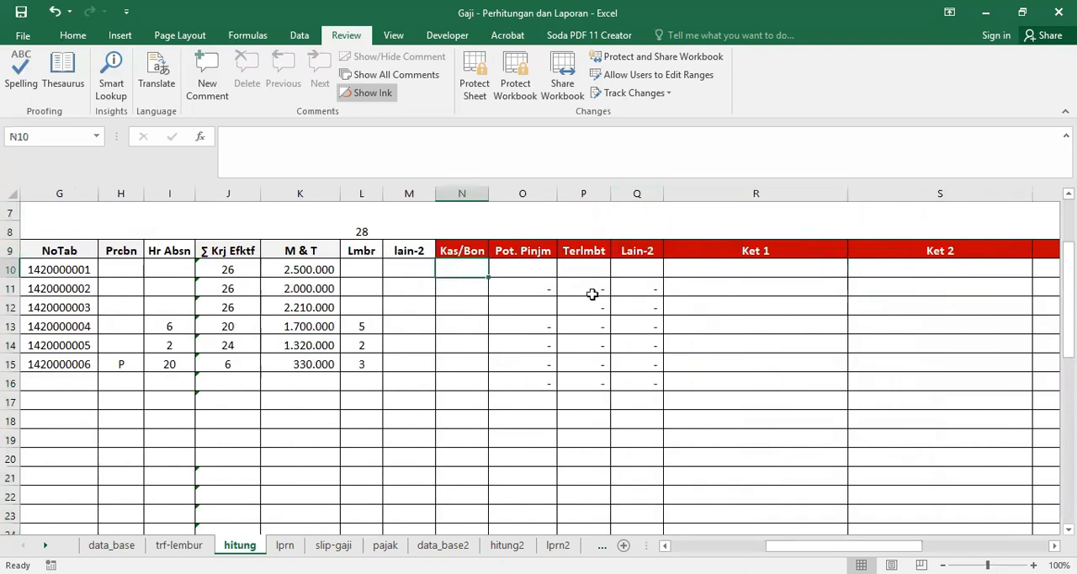
left_click(697, 265)
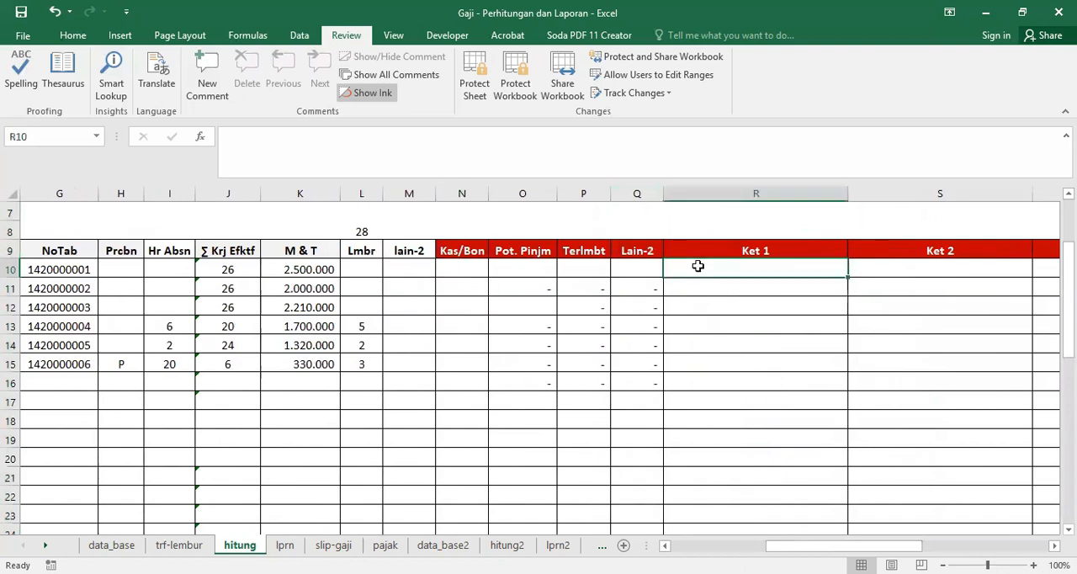
left_click(517, 267)
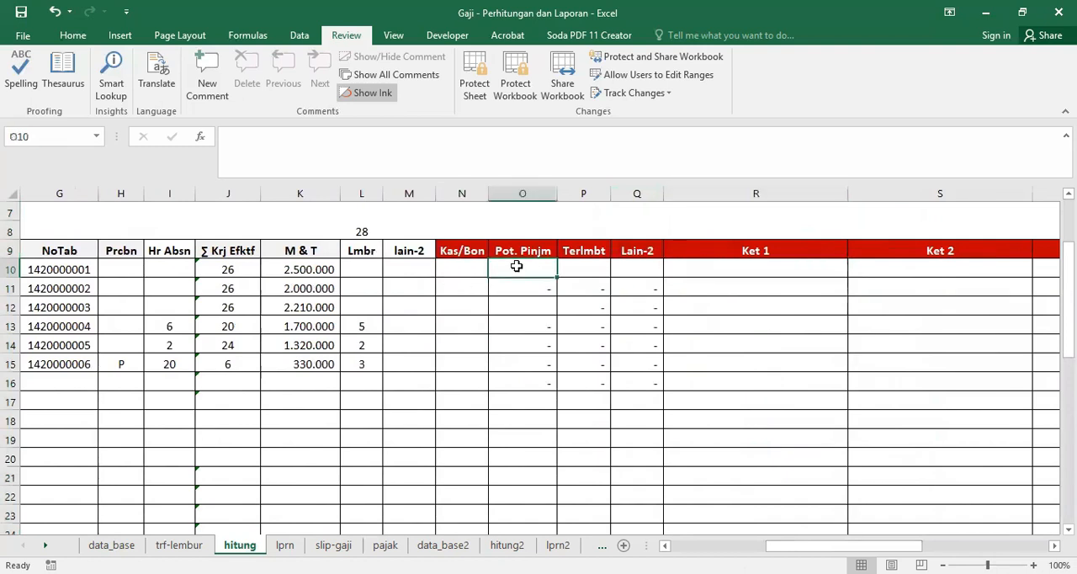
left_click(889, 270)
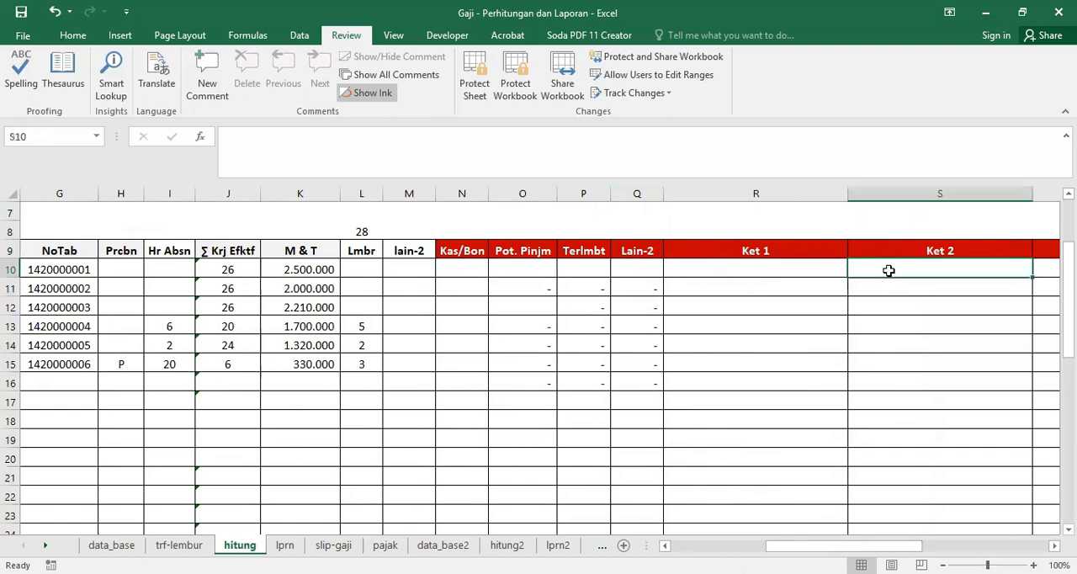
left_click(517, 267)
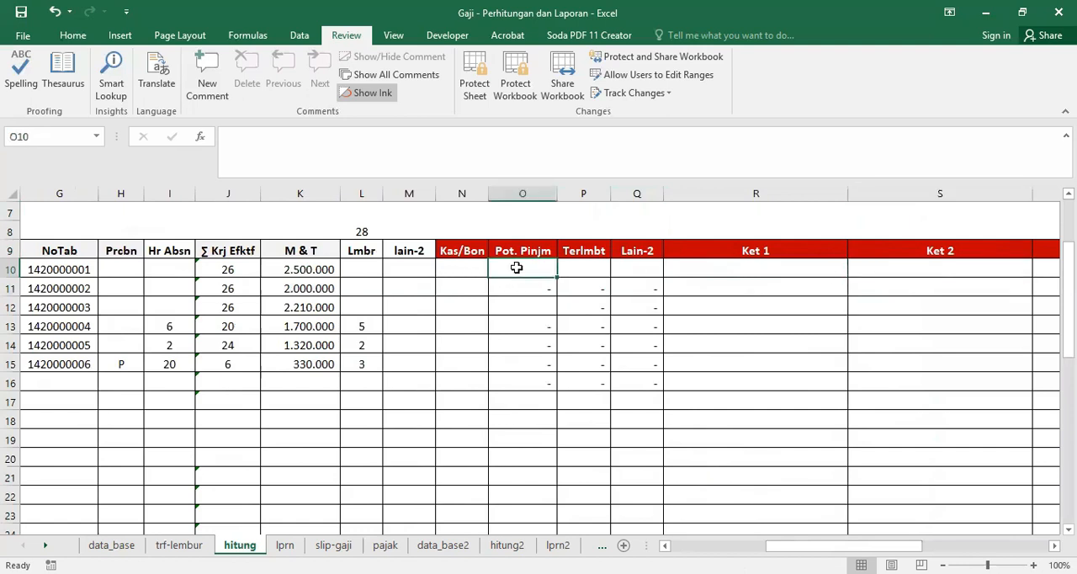
left_click(694, 266)
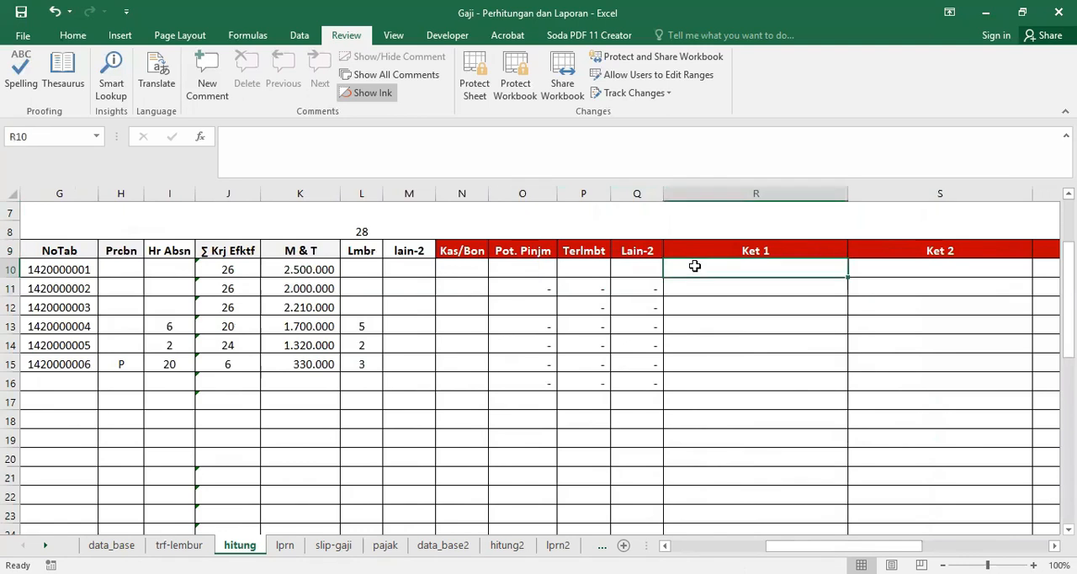
left_click(457, 264)
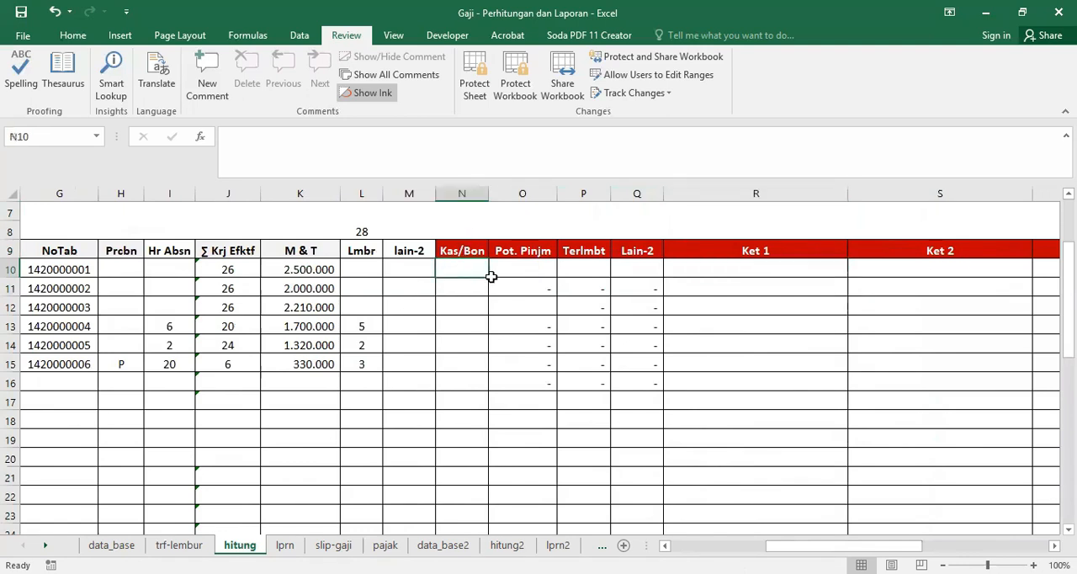
left_click(688, 265)
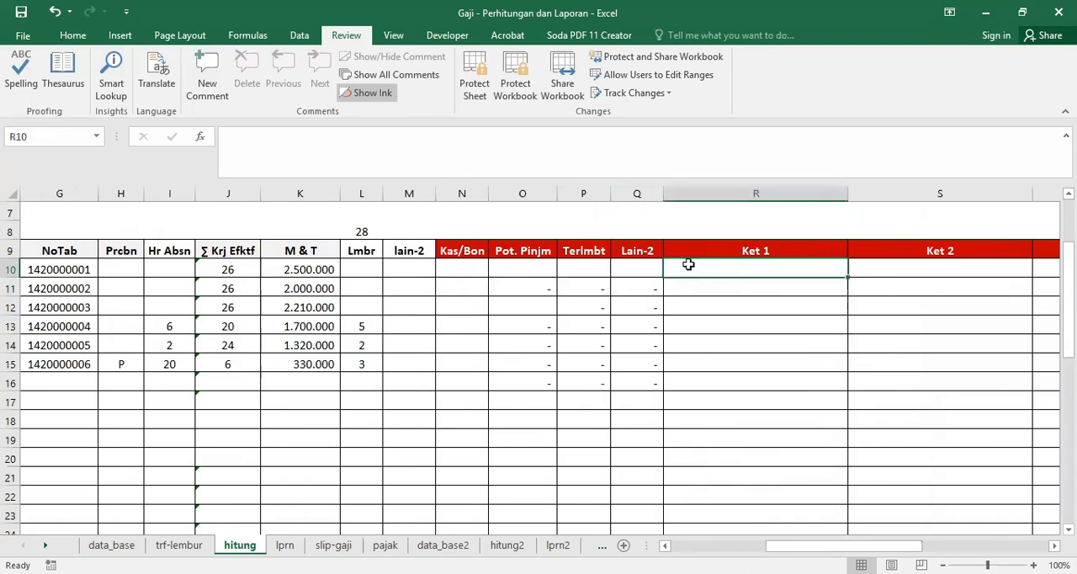
left_click(530, 266)
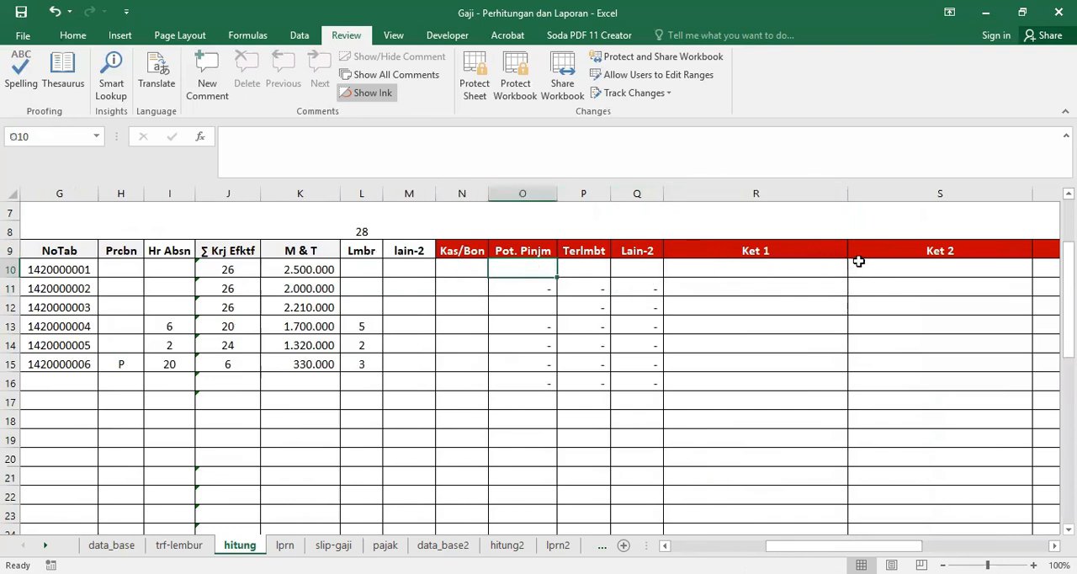
left_click(897, 270)
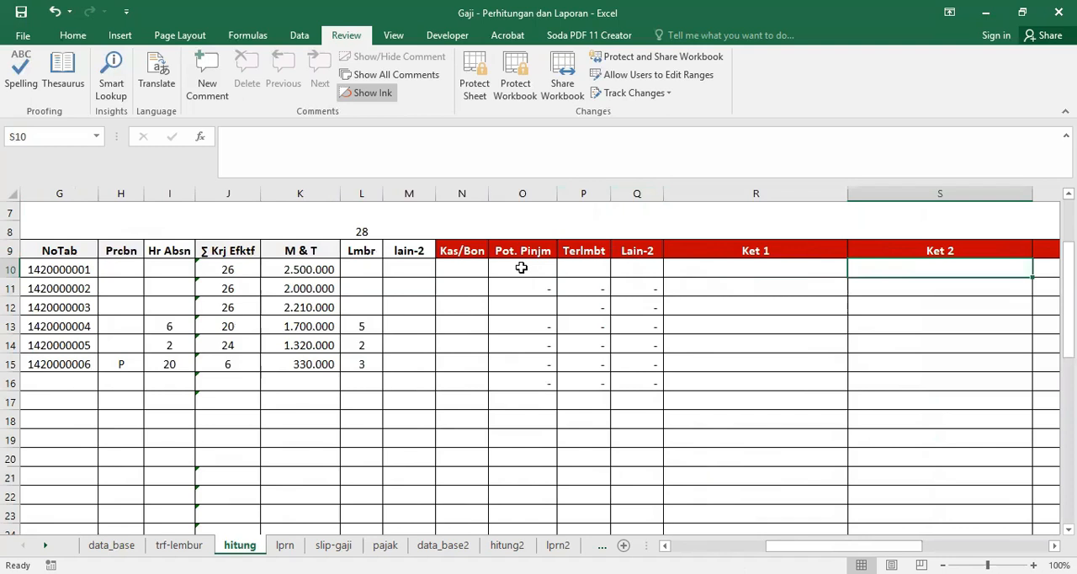
left_click_drag(842, 545, 905, 545)
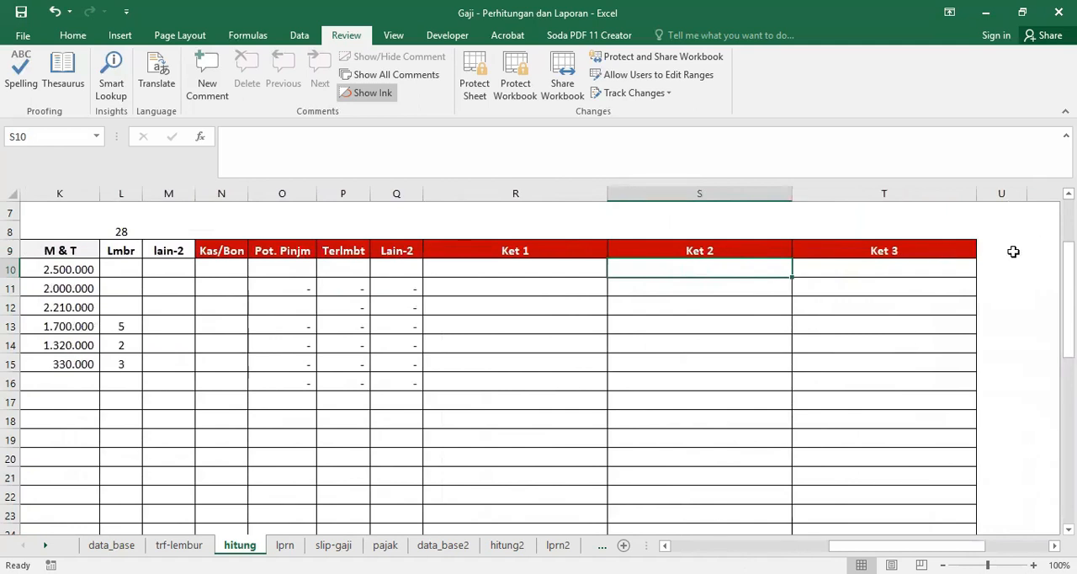
Step: Examine the Catatan section in rows 27 to 29 of the slip-gaji sheet
left_click(332, 545)
scroll(473, 391, "down", 5)
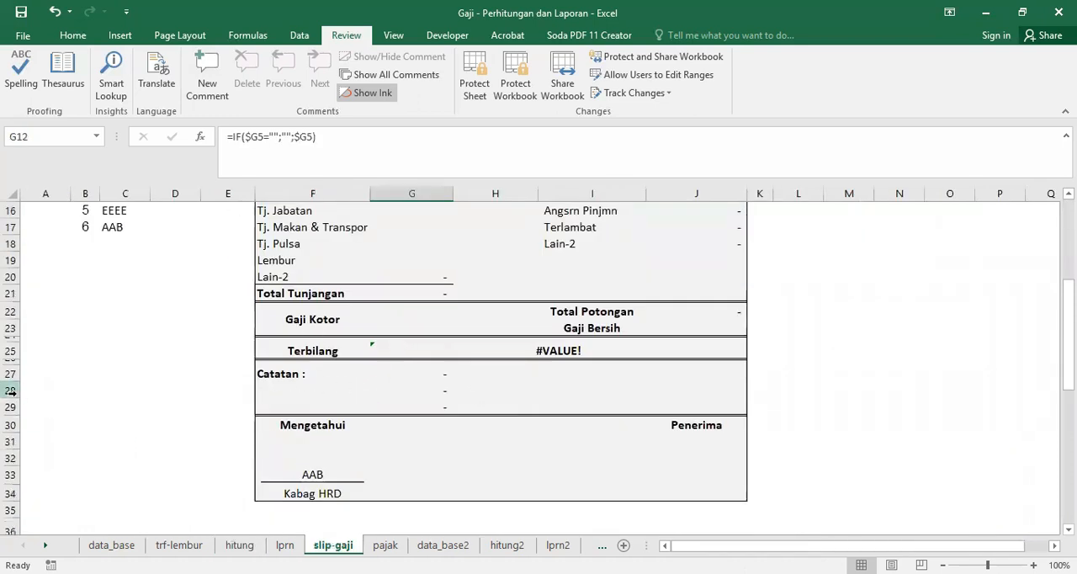
mouse_move(11, 391)
left_mouse_down()
mouse_move(11, 407)
mouse_move(17, 393)
mouse_move(23, 401)
left_mouse_up()
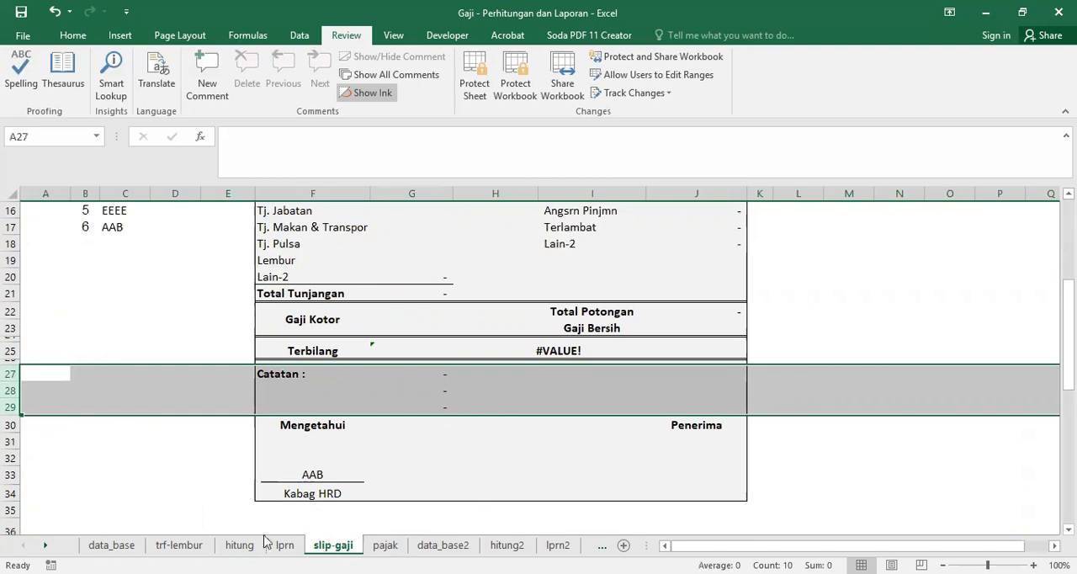
Step: Compare the data_base and hitung sheets with the LAPORAN GAJI report on the lprn sheet
left_click(240, 546)
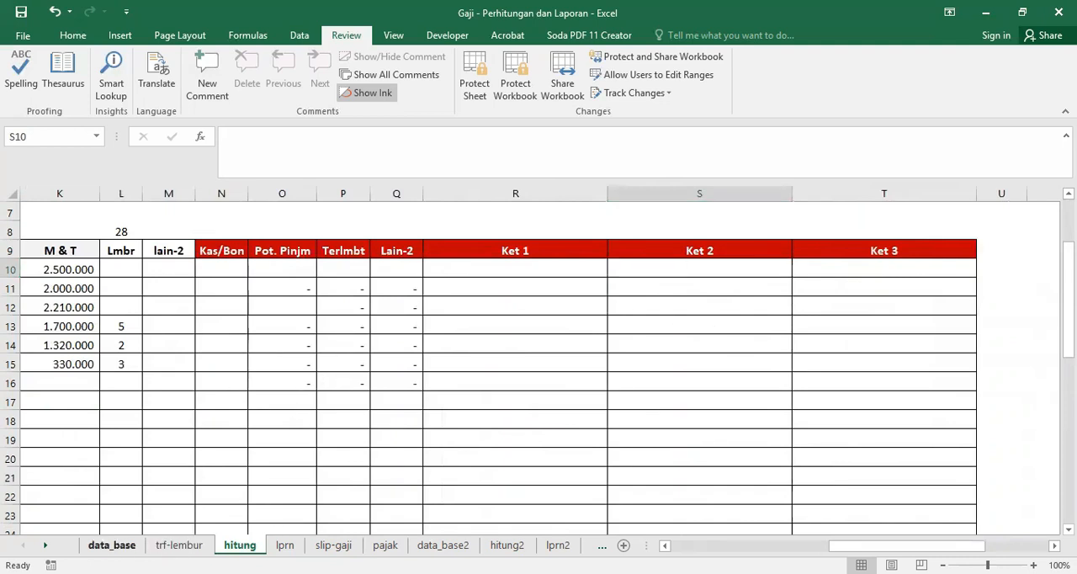
left_click(118, 543)
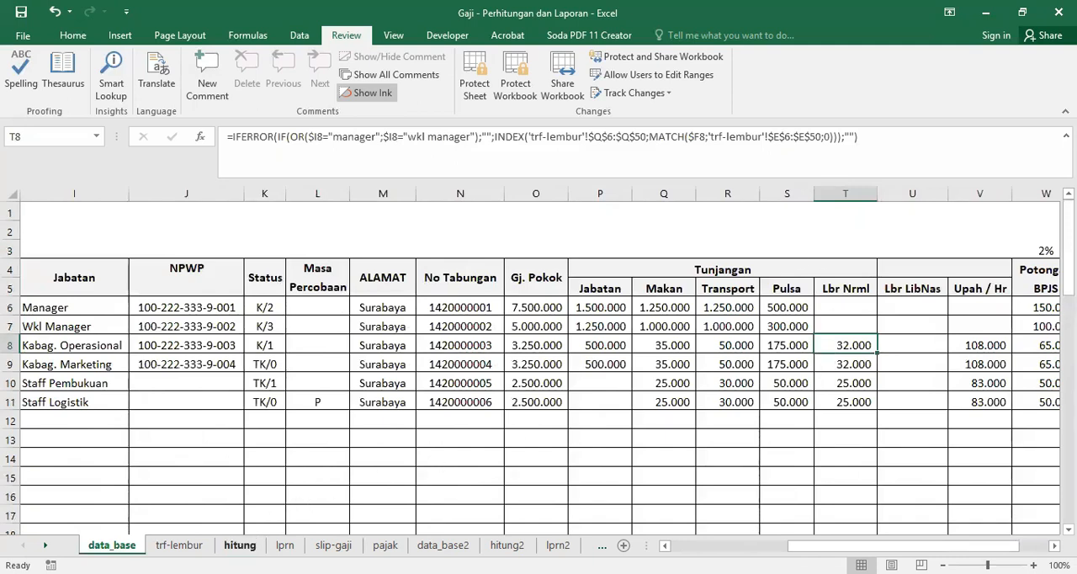
left_click(240, 544)
left_click_drag(907, 544, 748, 546)
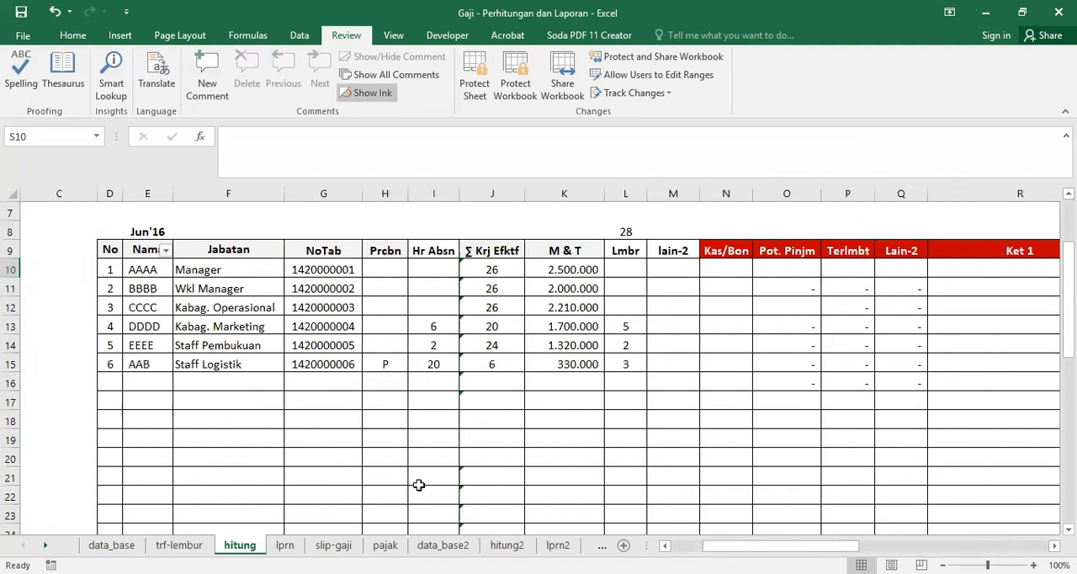
left_click(285, 545)
left_click(984, 330)
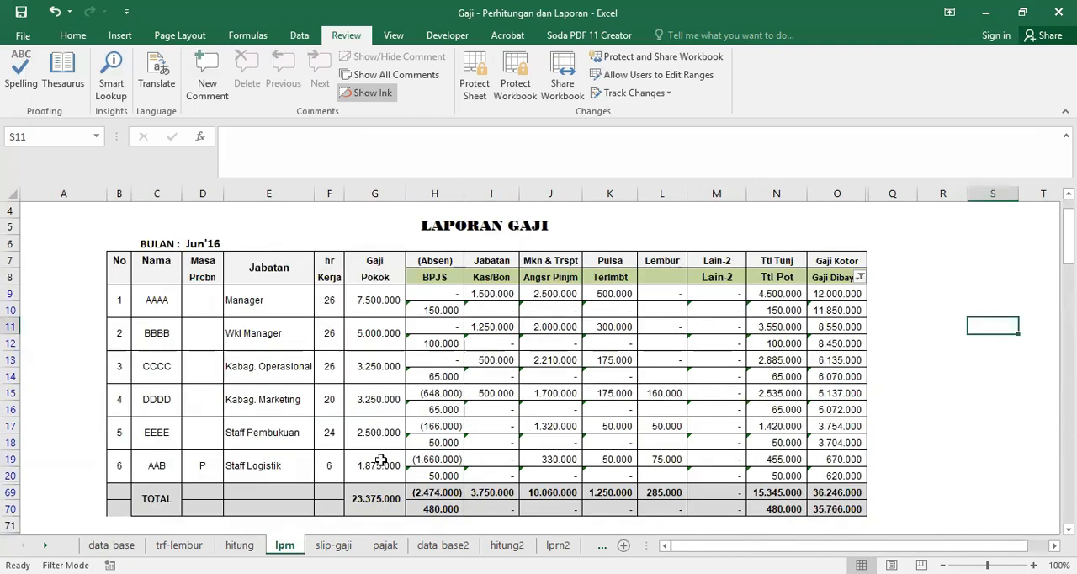
left_click(240, 545)
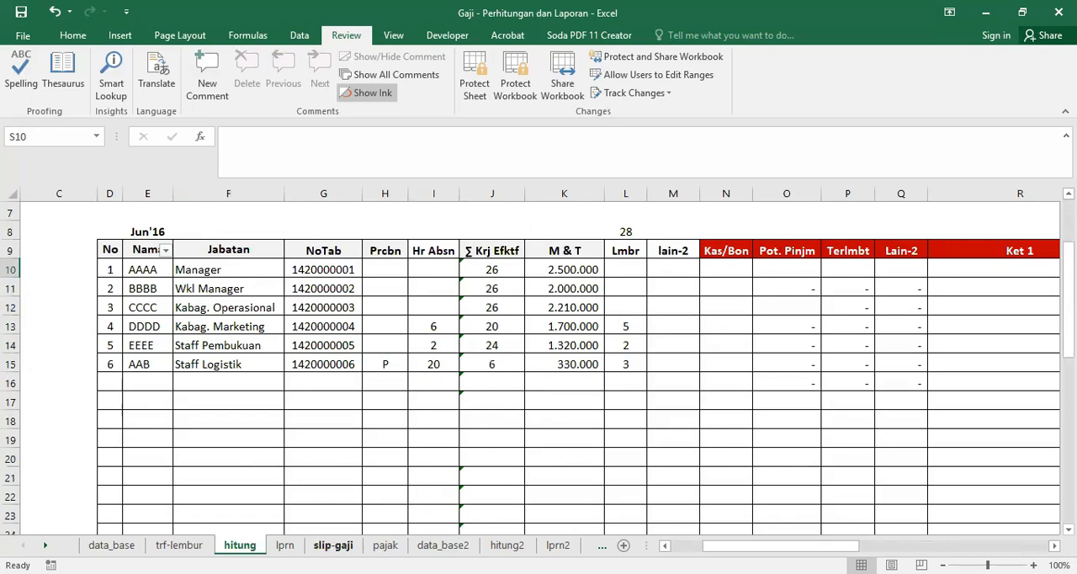
left_click(286, 545)
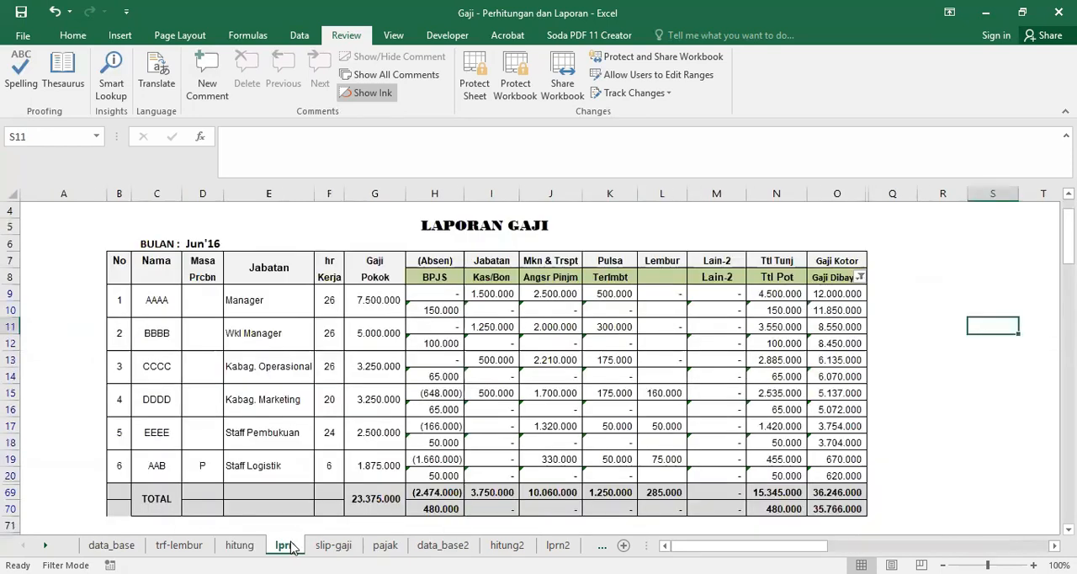
Step: Examine the Lembur formulas in L15, L17 and L19 of the lprn report, along with the Kabag. Marketing and Staff Logistik rows
left_click(665, 261)
left_click(665, 426)
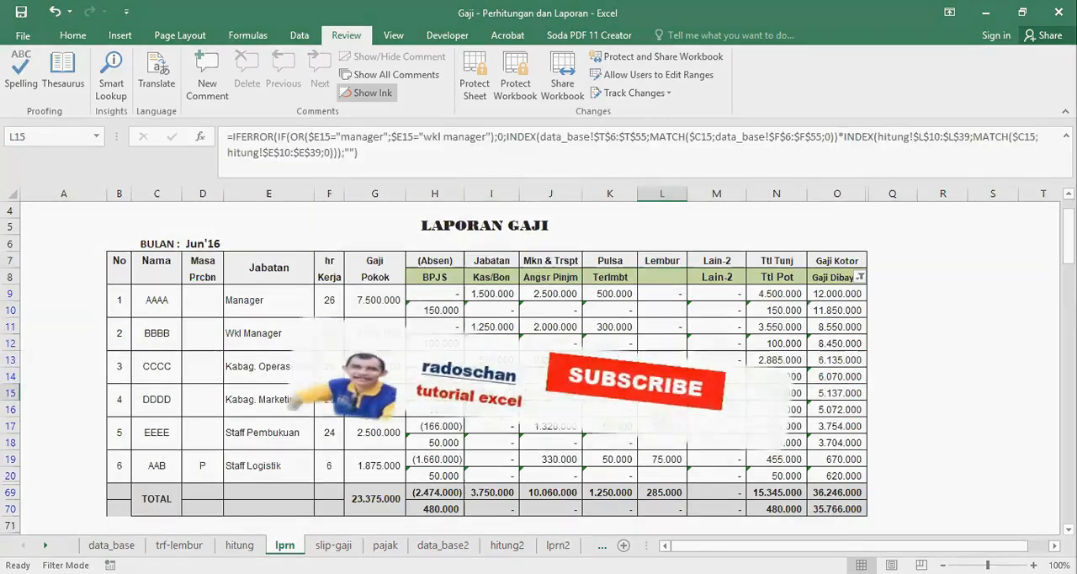
left_click(666, 458)
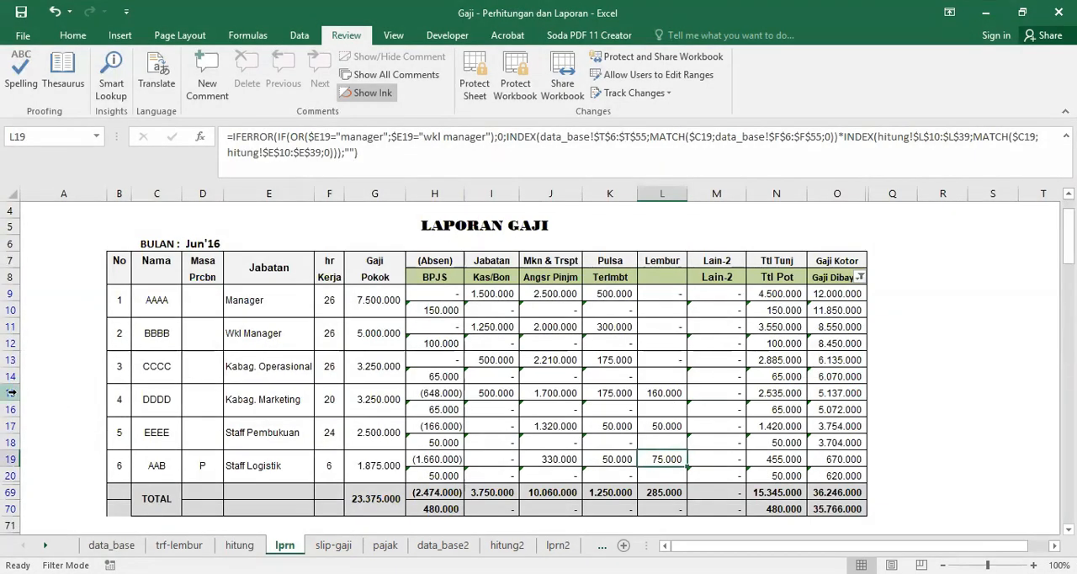
left_click_drag(11, 392, 12, 407)
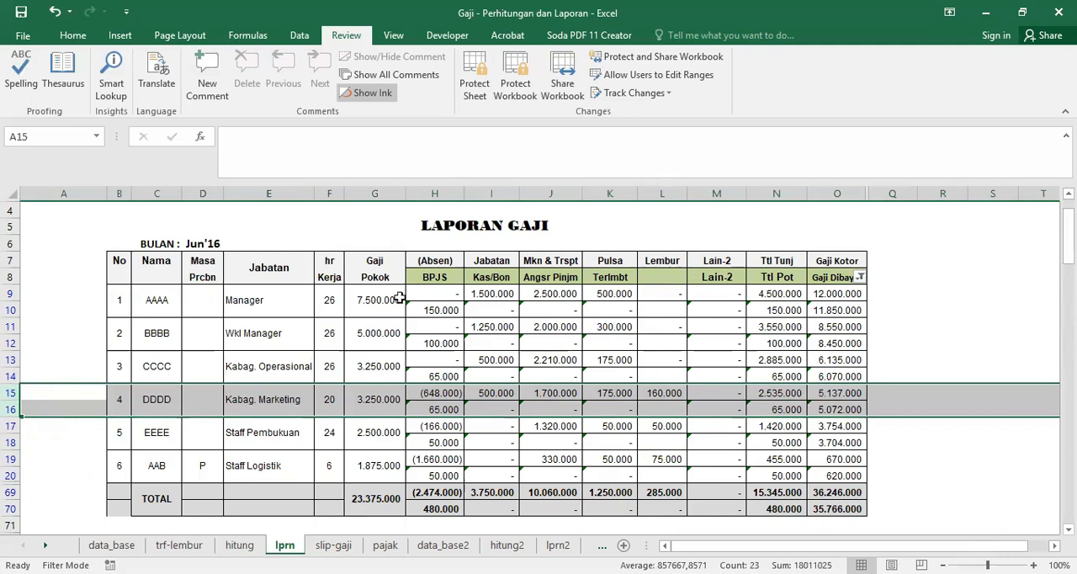
left_click(665, 408)
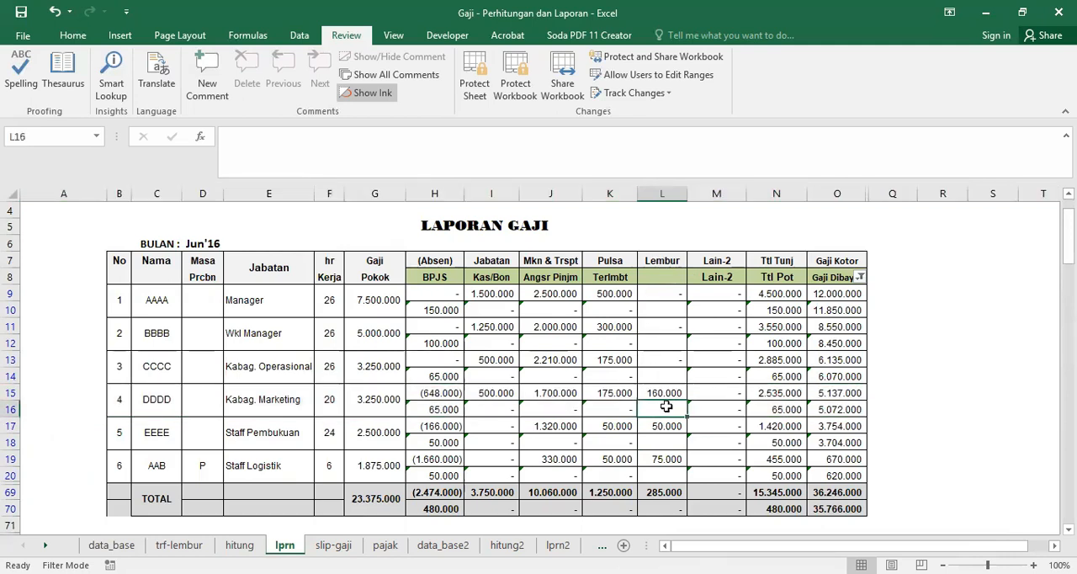
left_click(664, 391)
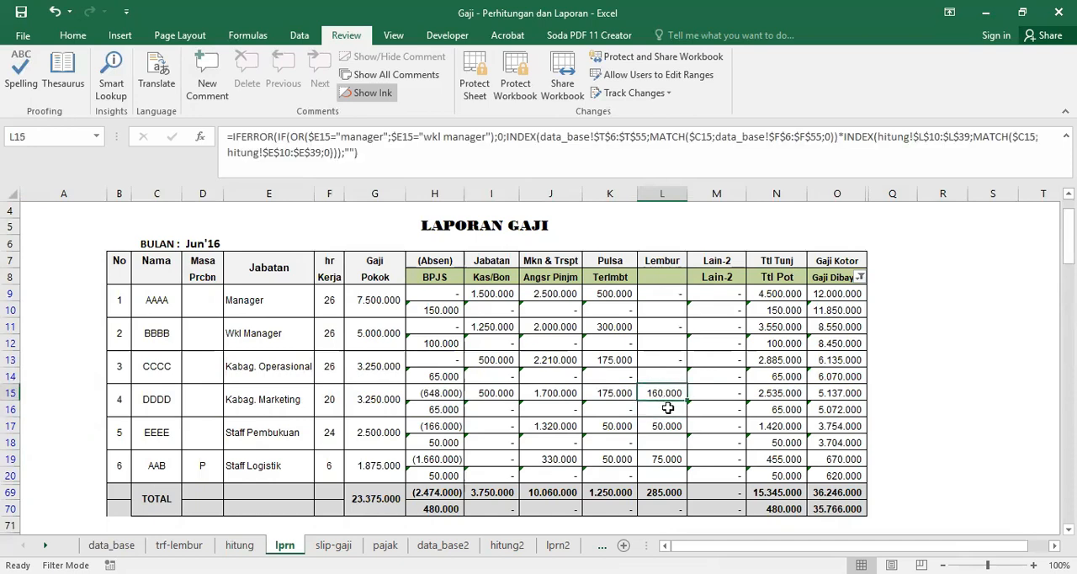
left_click(664, 426)
left_click(662, 459)
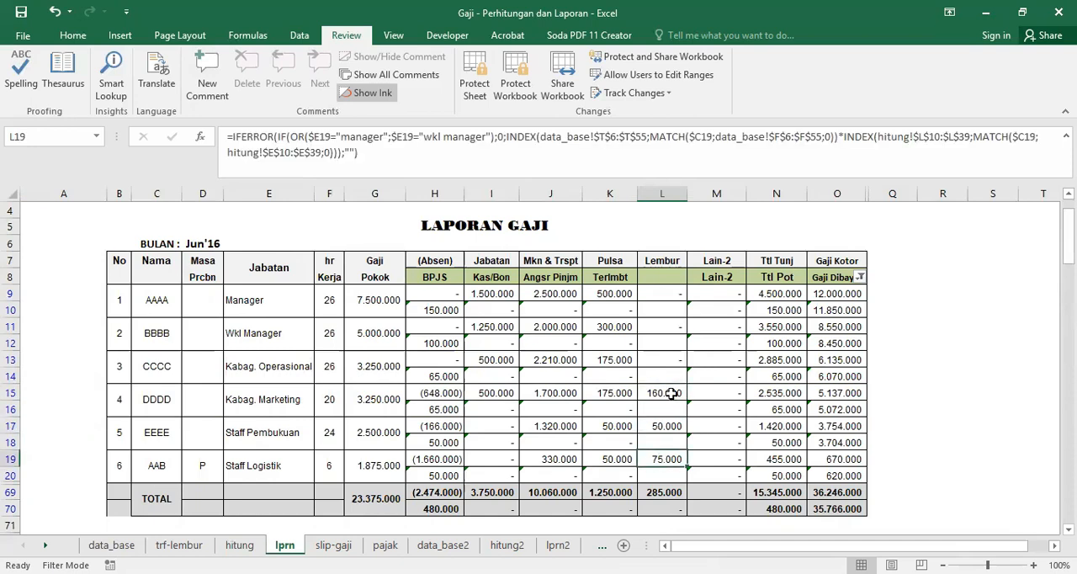
left_click(10, 458)
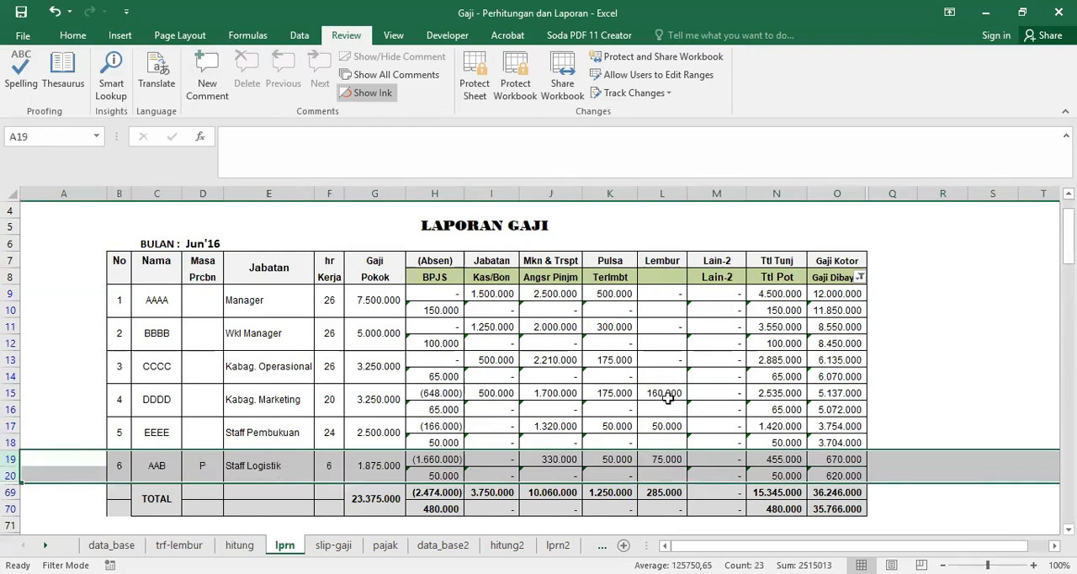
Step: Set the Staff Logistik Lmbr value in L15 of hitung to 8 and check its Lembur amount in L19 on lprn
left_click(243, 546)
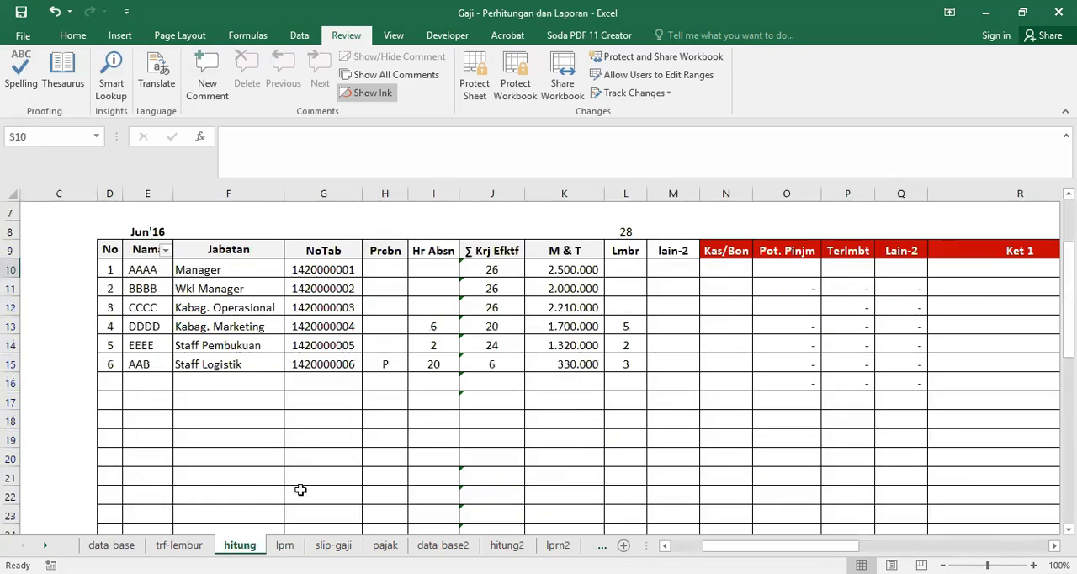
left_click(625, 362)
type("3")
key("ctrl+Return")
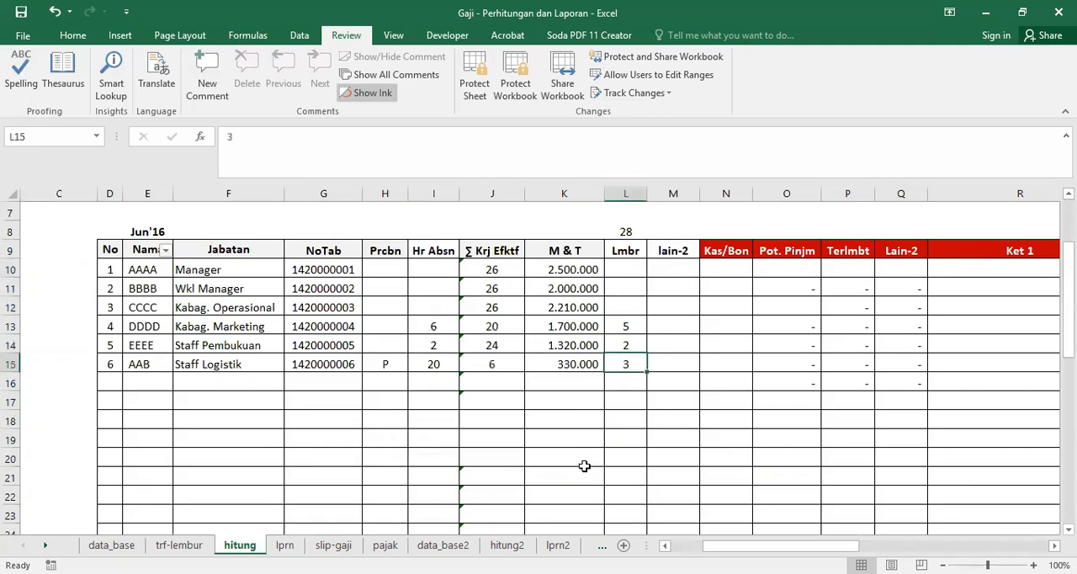
type("8")
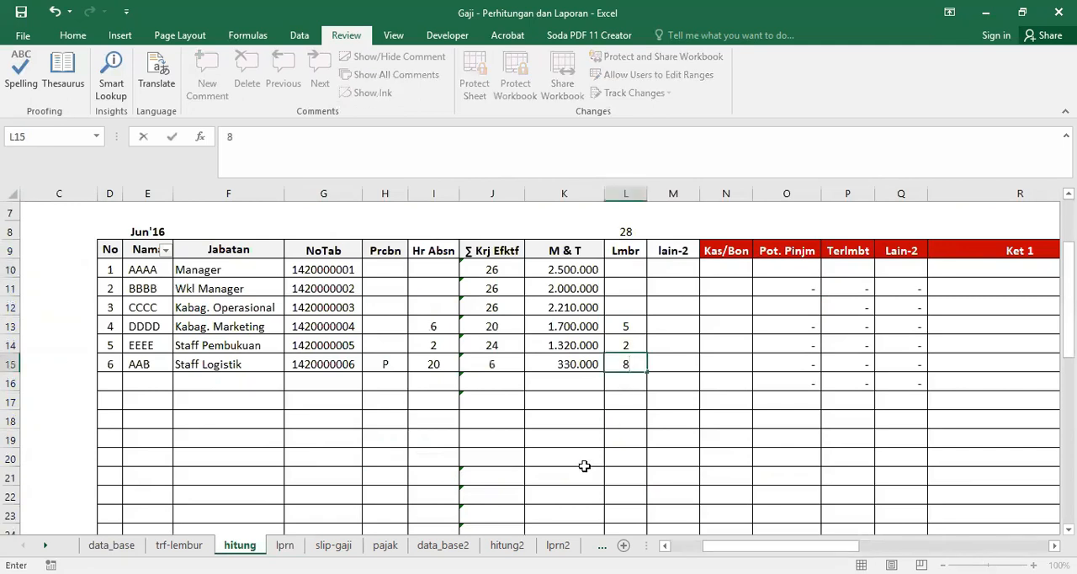
key("Return")
left_click(290, 545)
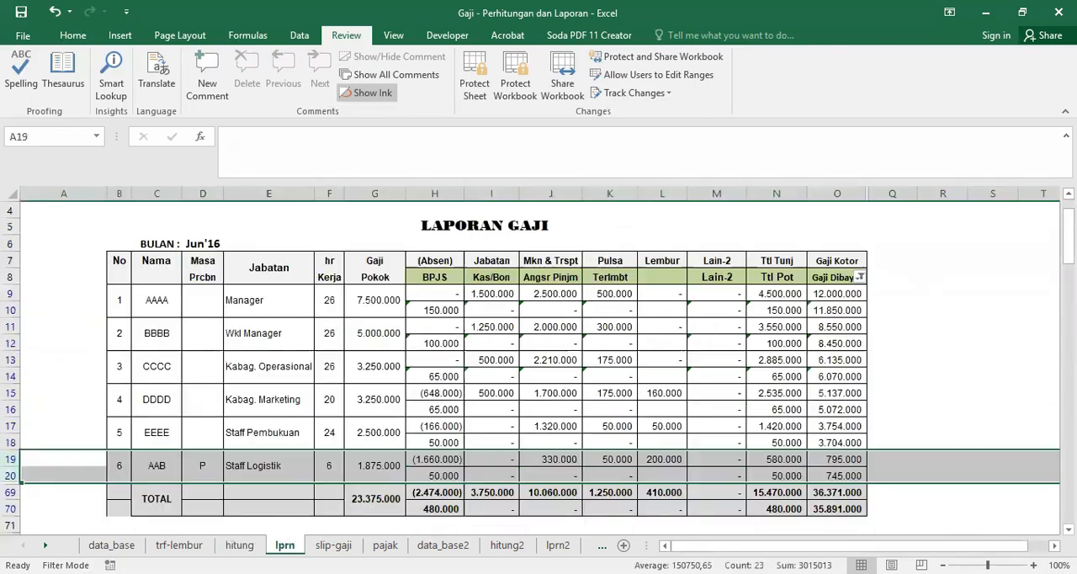
left_click(665, 458)
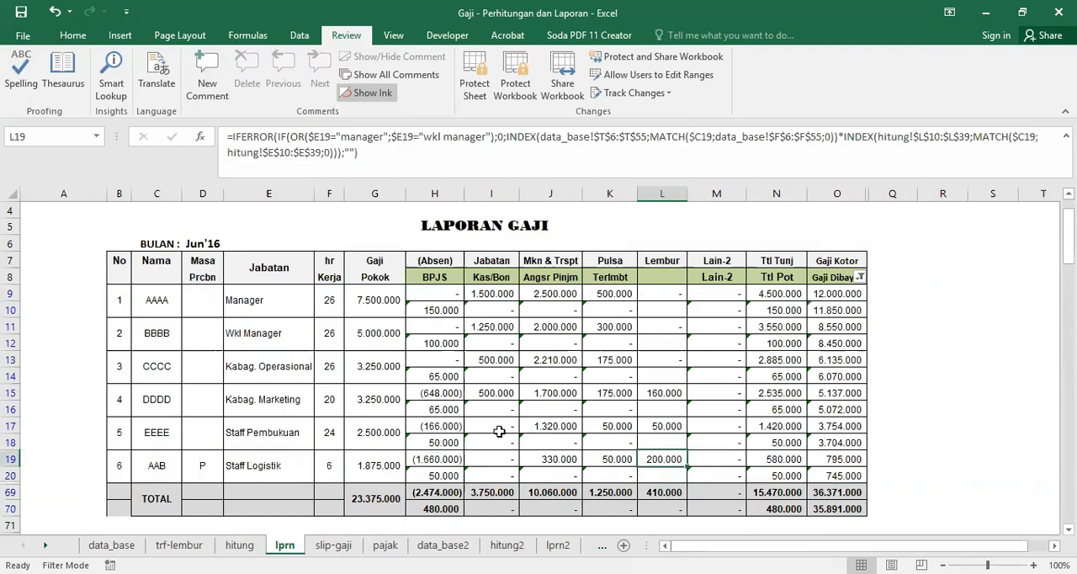
Step: Clear the Staff Logistik Lmbr entry in L15 of hitung and check the Lembur column on lprn
left_click(239, 546)
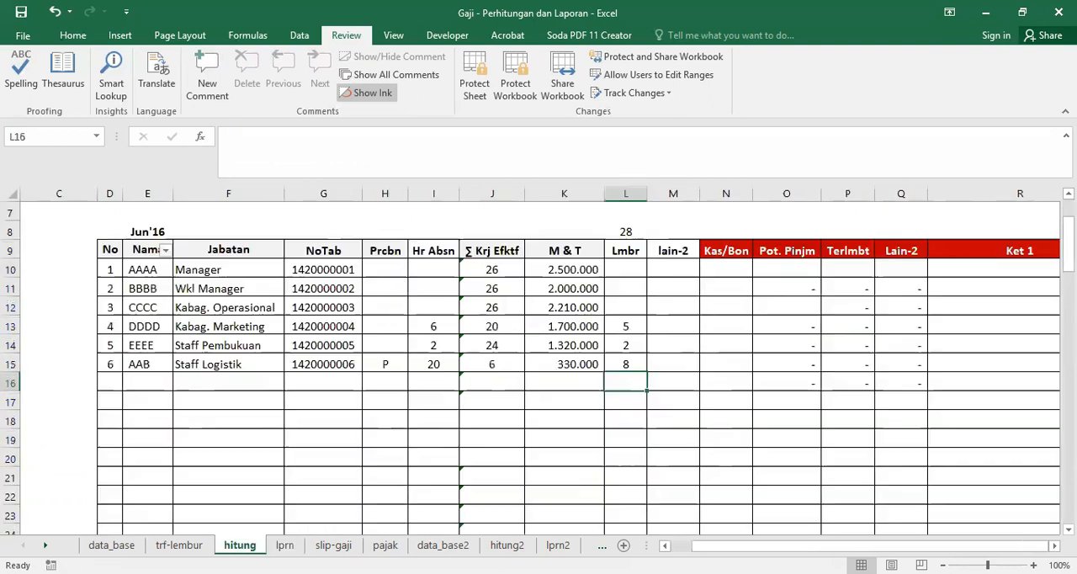
left_click(630, 362)
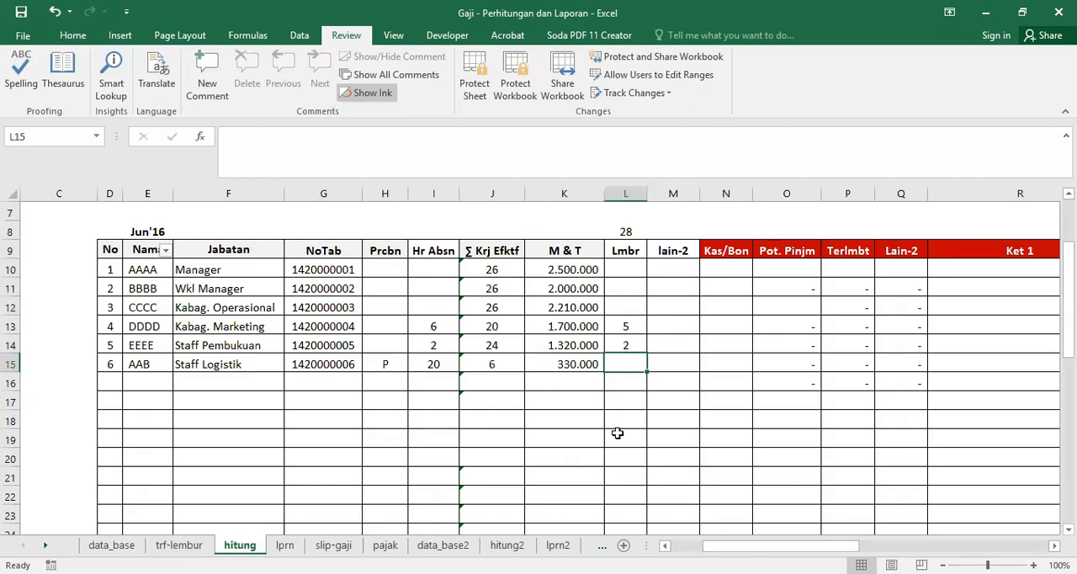
left_click(285, 545)
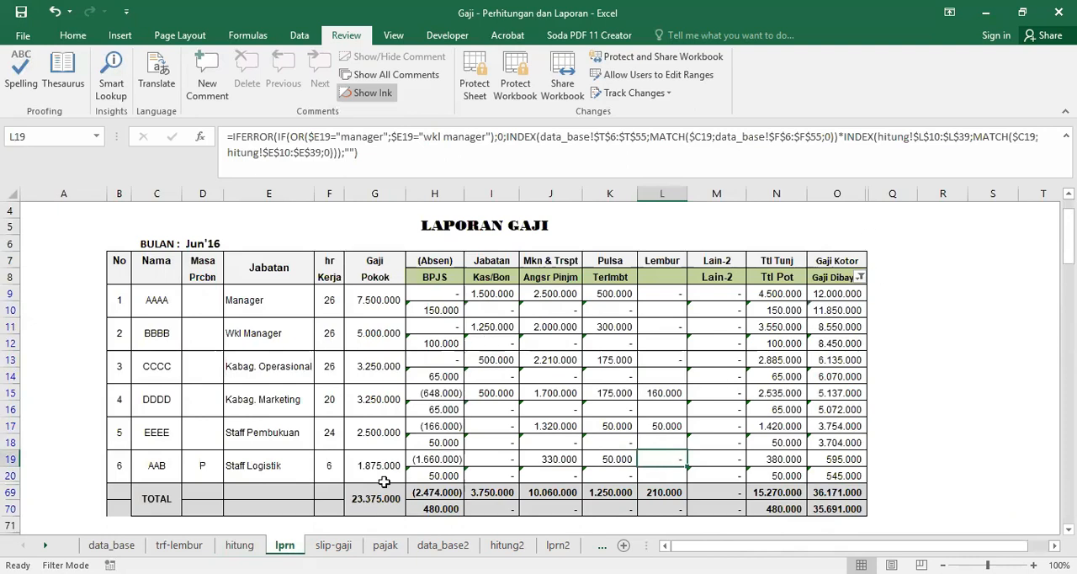
Step: Enter 1 as the Dari print number in cell G5 of the slip-gaji sheet
left_click(332, 545)
left_click(846, 339)
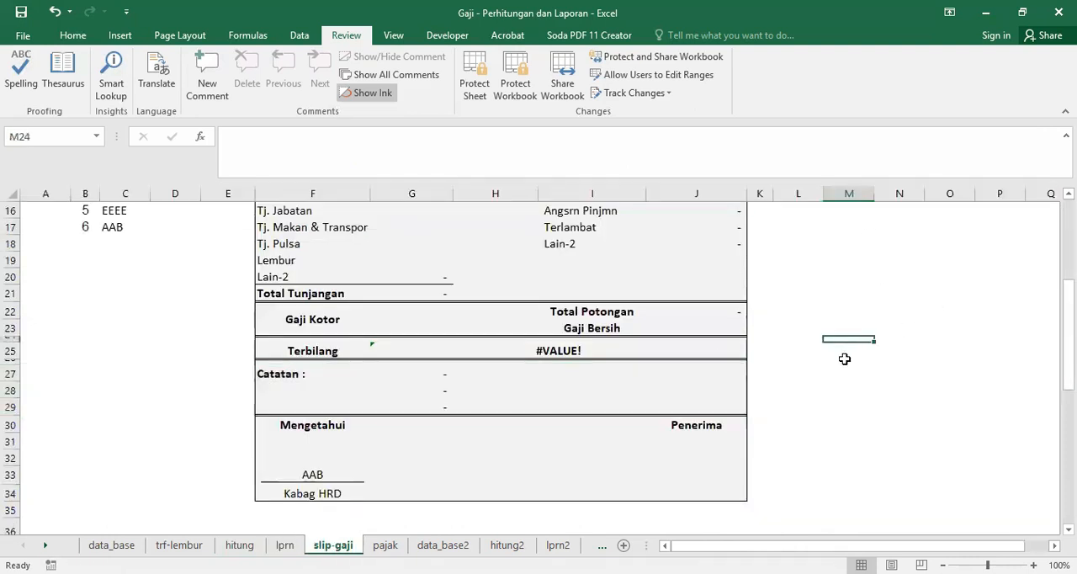
scroll(843, 358, "up", 5)
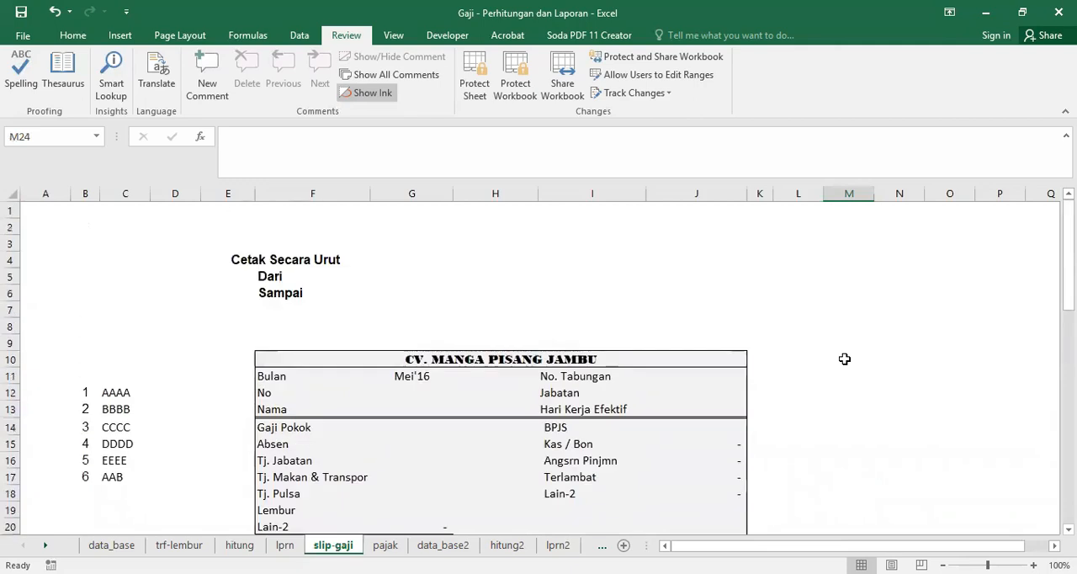
left_click(413, 276)
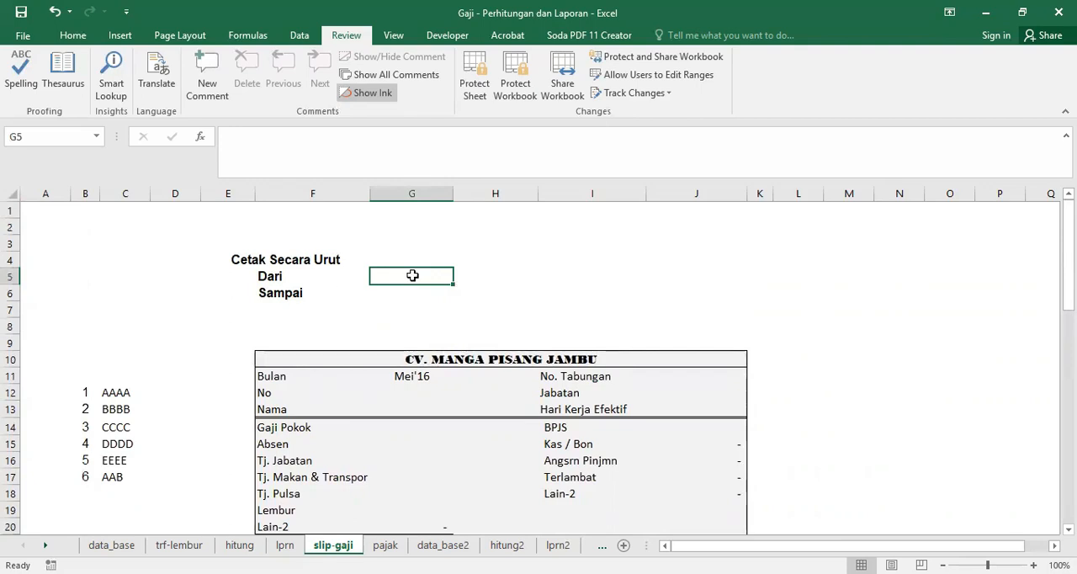
type("1")
key("Return")
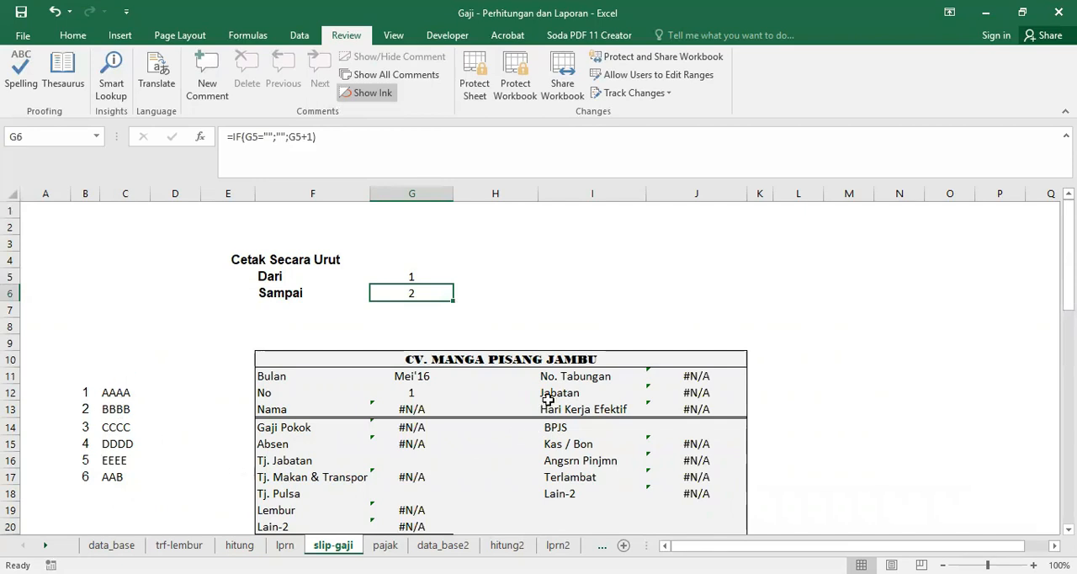
Step: Change both hitung2 references in the slip's Nama formula in G13 to the hitung sheet
scroll(551, 397, "down", 2)
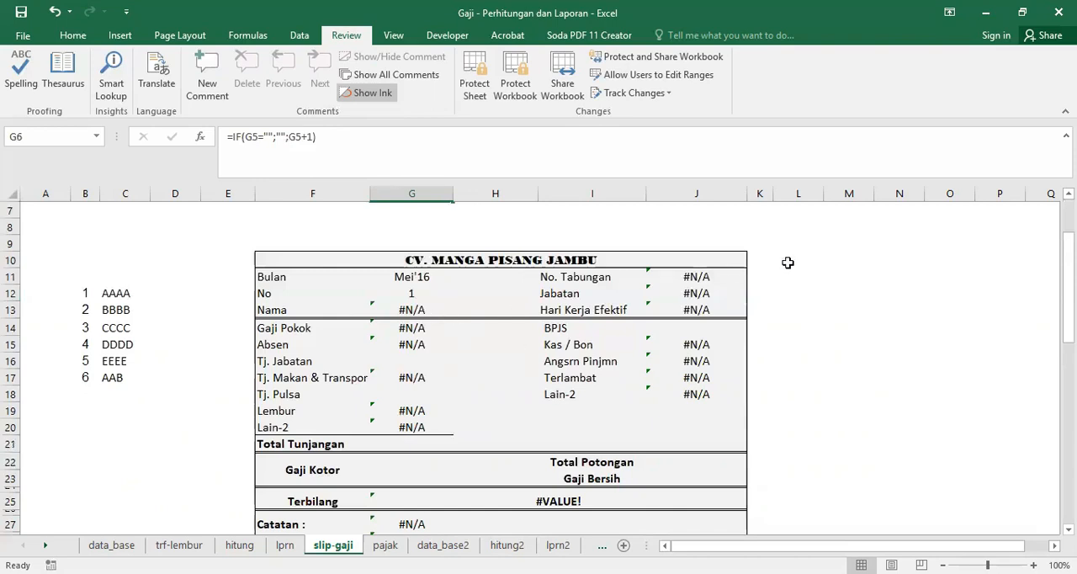
left_click(412, 310)
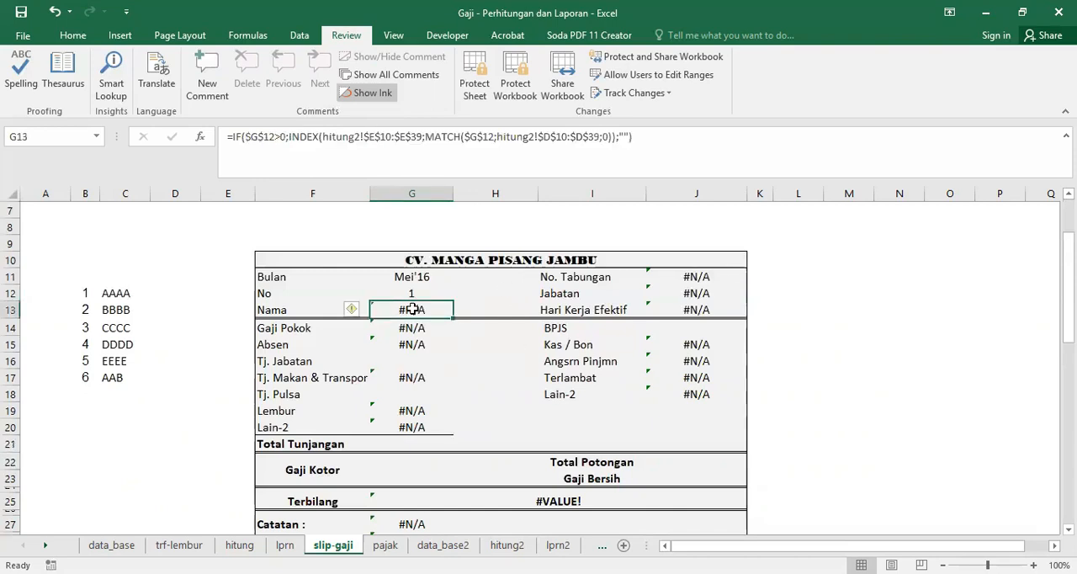
left_click(361, 143)
key("BackSpace")
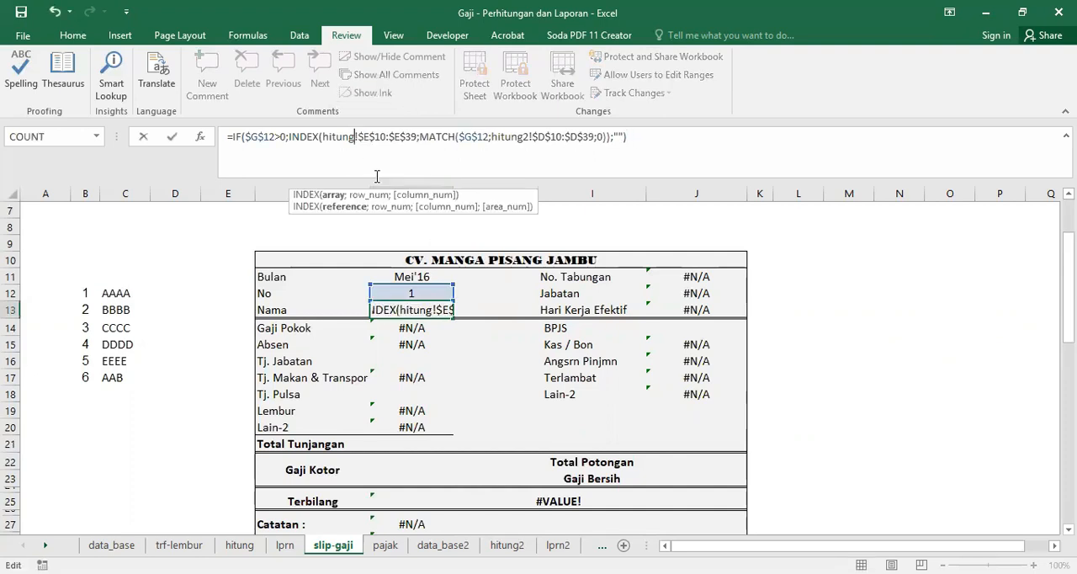
left_click(525, 136)
key("BackSpace")
key("Return")
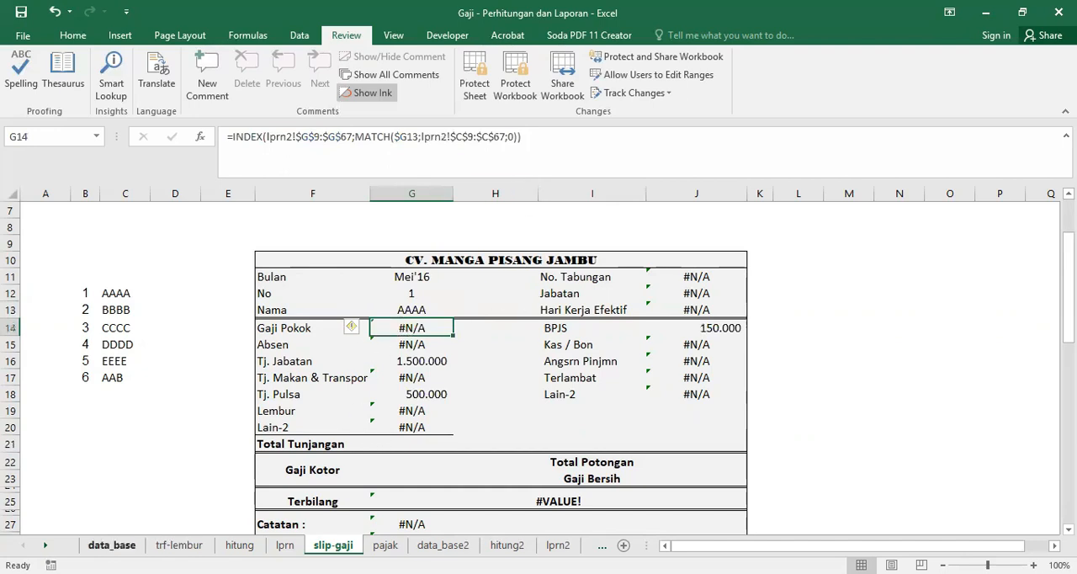
Step: Change both lprn2 references in the slip-gaji sheet's Gaji Pokok formula in G14 to the lprn sheet
left_click(443, 546)
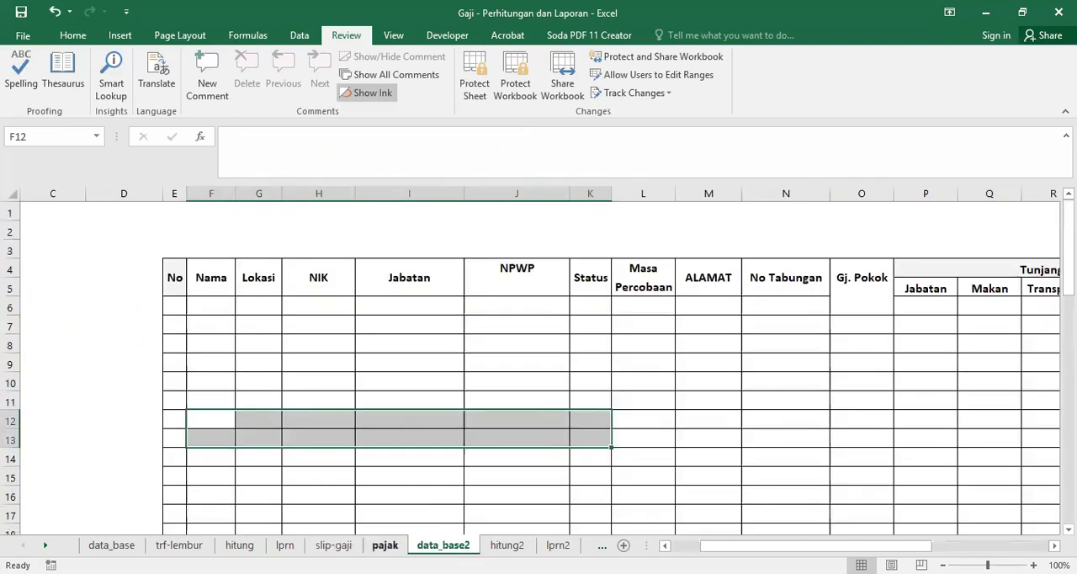
left_click(347, 546)
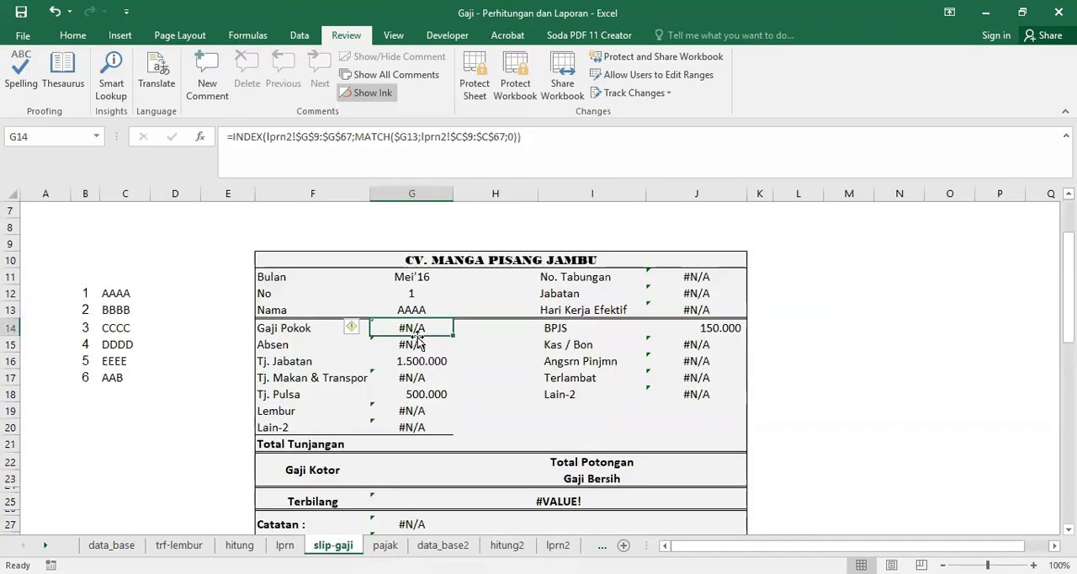
left_click(289, 137)
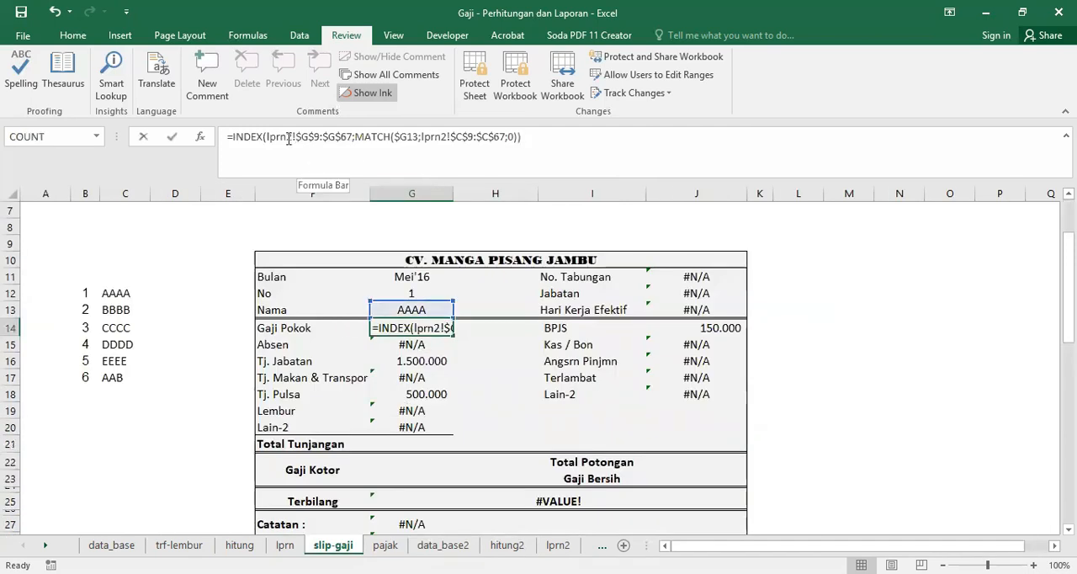
key("BackSpace")
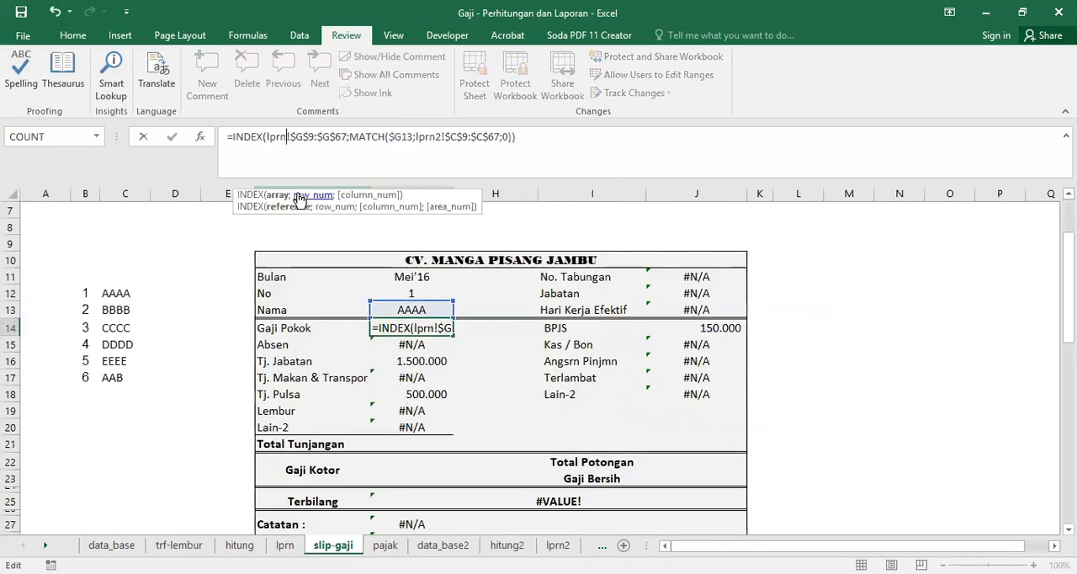
left_click(437, 138)
key("BackSpace")
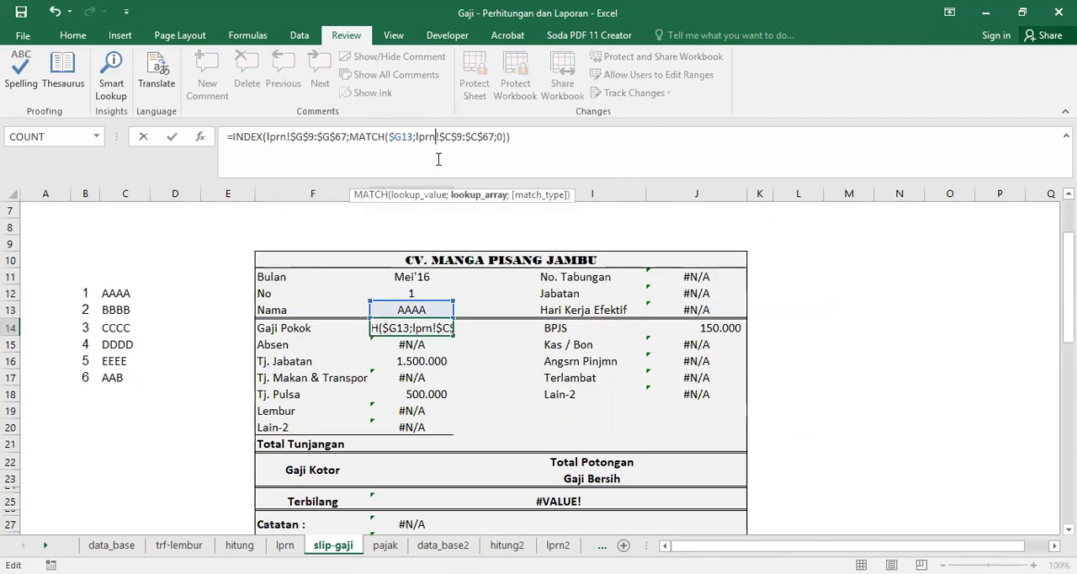
key("Return")
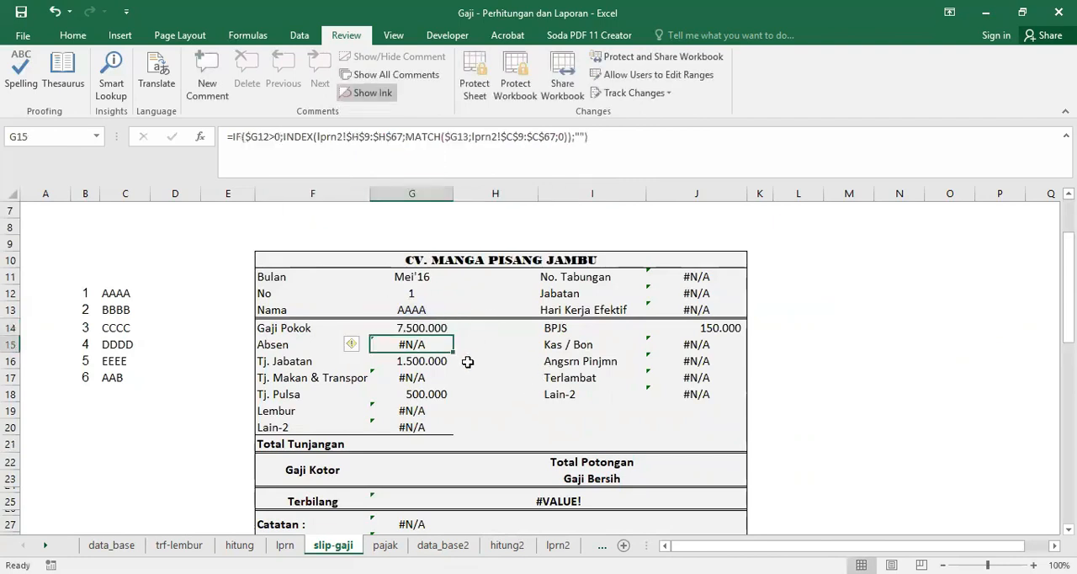
Step: Review the pajak sheet's income and PPh psl 21 rows, checking the first employee's amounts in J44 and J48
left_click(384, 544)
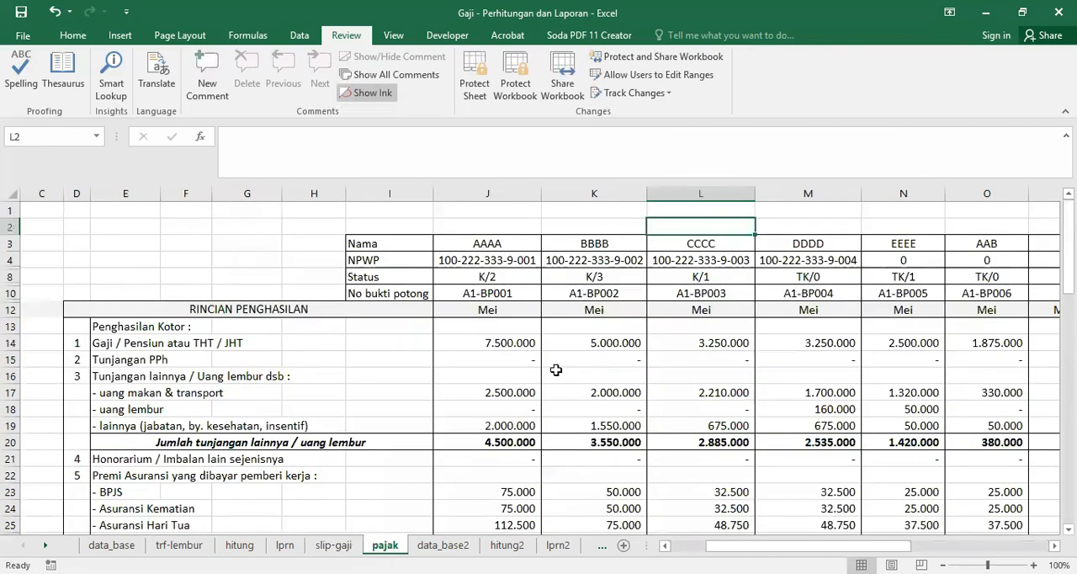
scroll(555, 371, "down", 2)
scroll(557, 313, "up", 2)
scroll(539, 326, "down", 10)
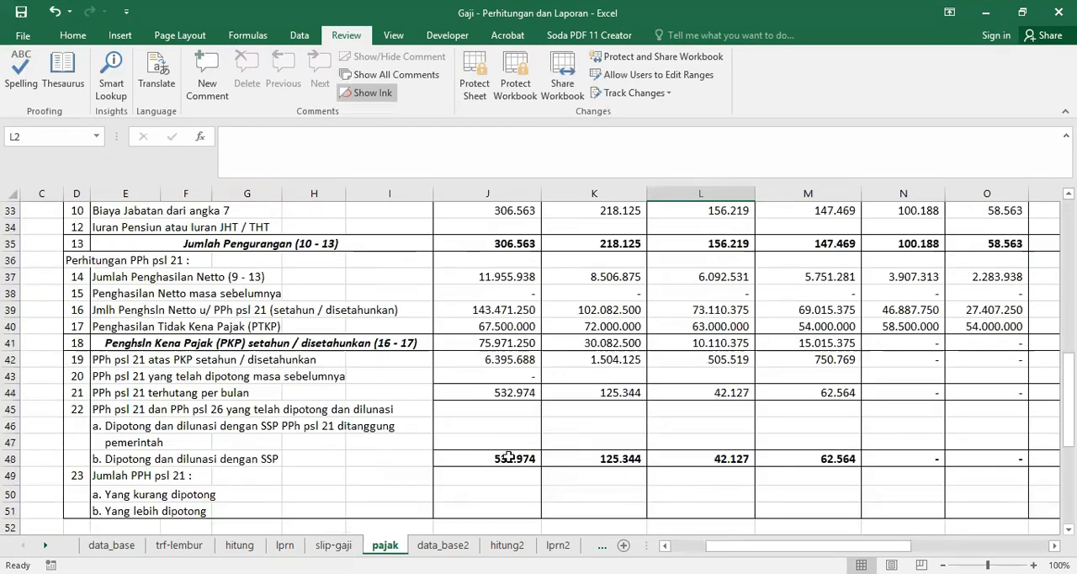
left_click(499, 394)
left_click(491, 460)
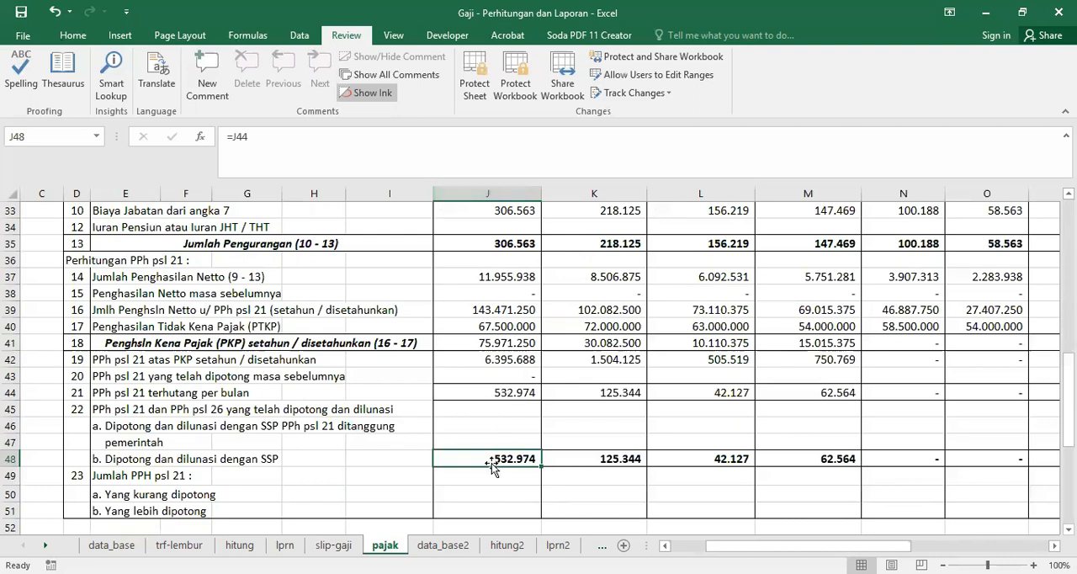
Step: Check the pajak sheet's total column for the monthly PPh psl 21 due in V44 and paid in V48
left_click_drag(783, 546, 915, 546)
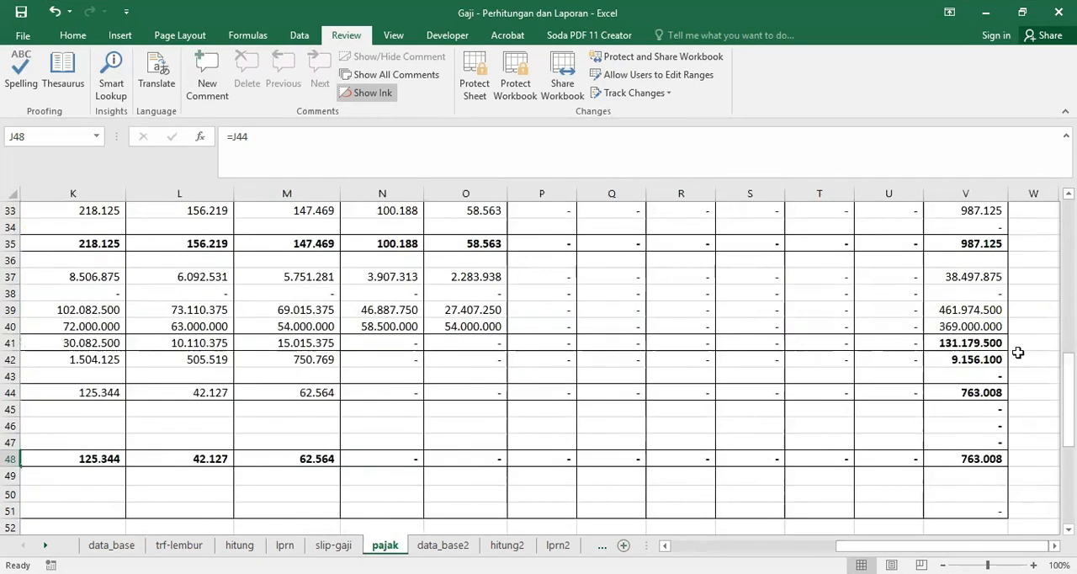
left_click(978, 392)
left_click(971, 458)
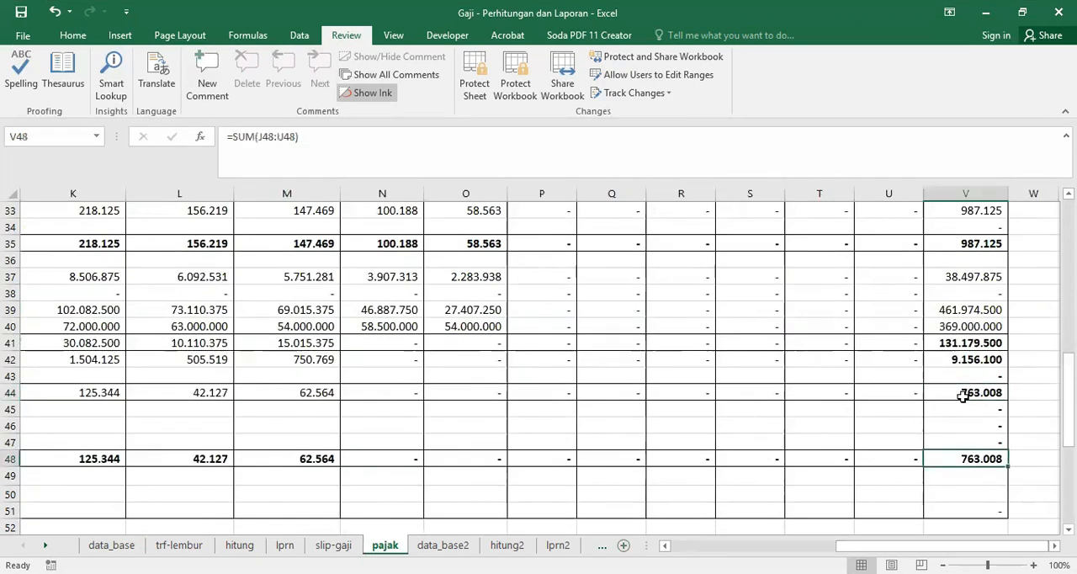
left_click_drag(937, 546, 815, 546)
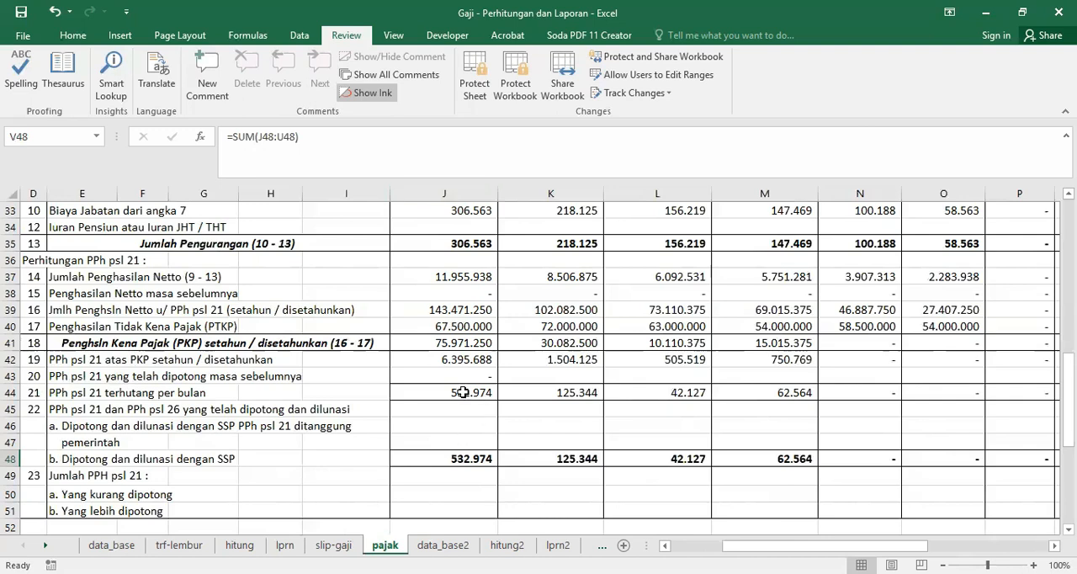
Step: Look through the blank template sheets data_base2, hitung2, lprn2, slip-gaji (2) and pajak (2)
left_click(443, 546)
left_click(479, 417)
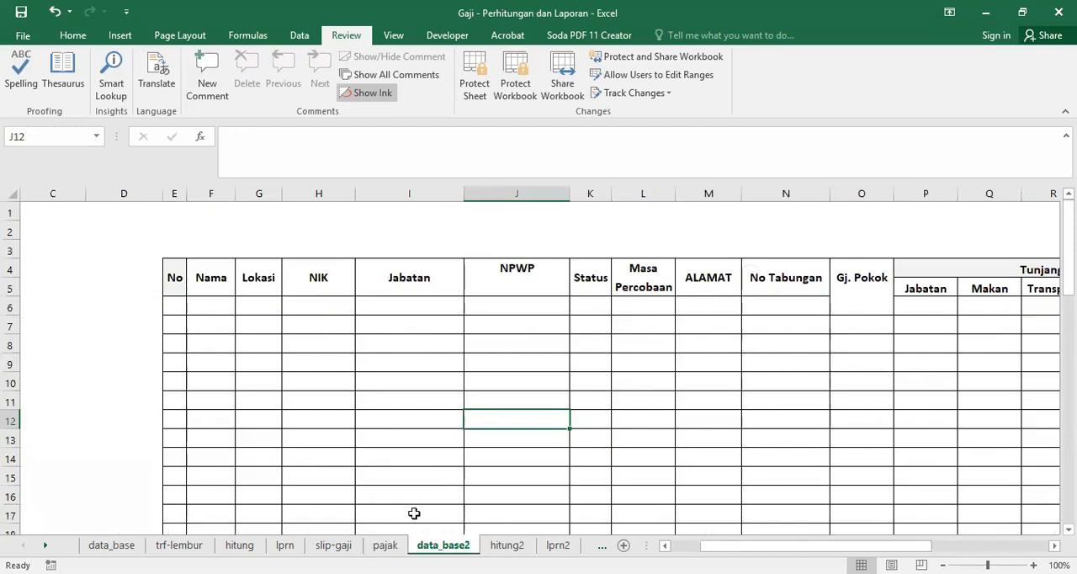
left_click(110, 545)
left_click(444, 545)
left_click(507, 545)
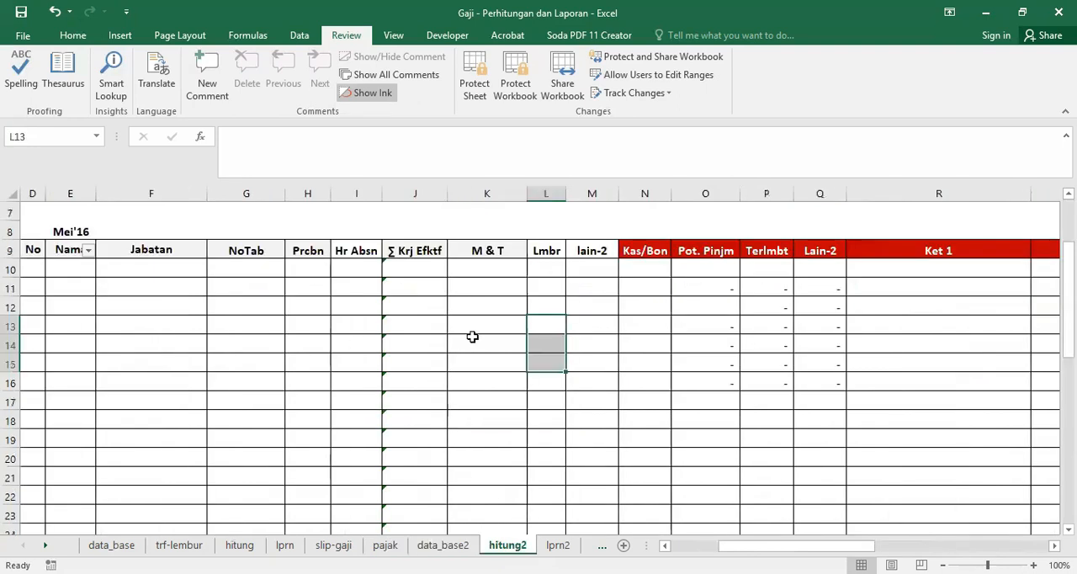
left_click(592, 419)
left_click(558, 545)
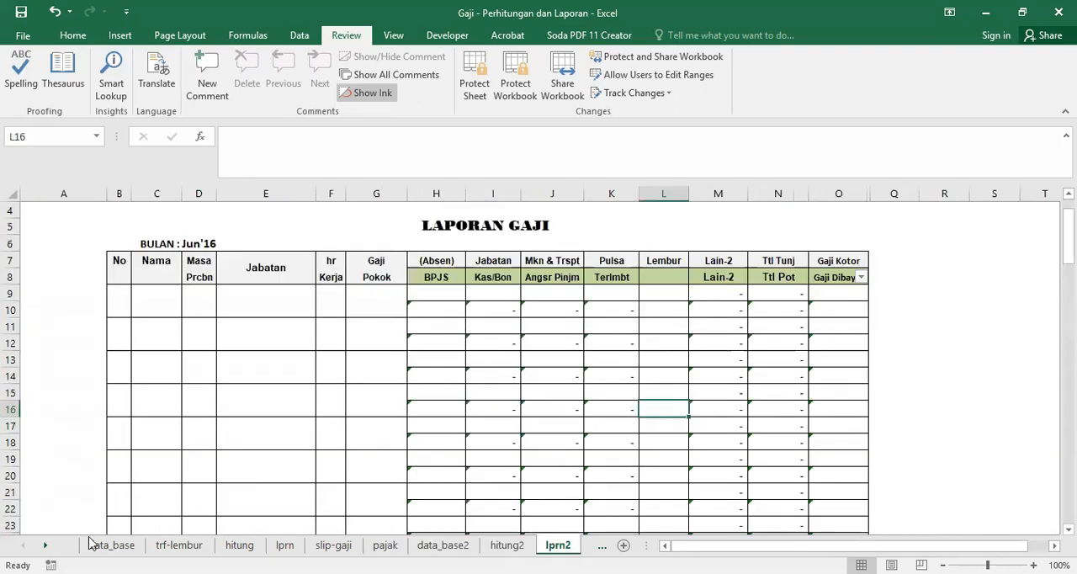
left_click(602, 546)
left_click(599, 545)
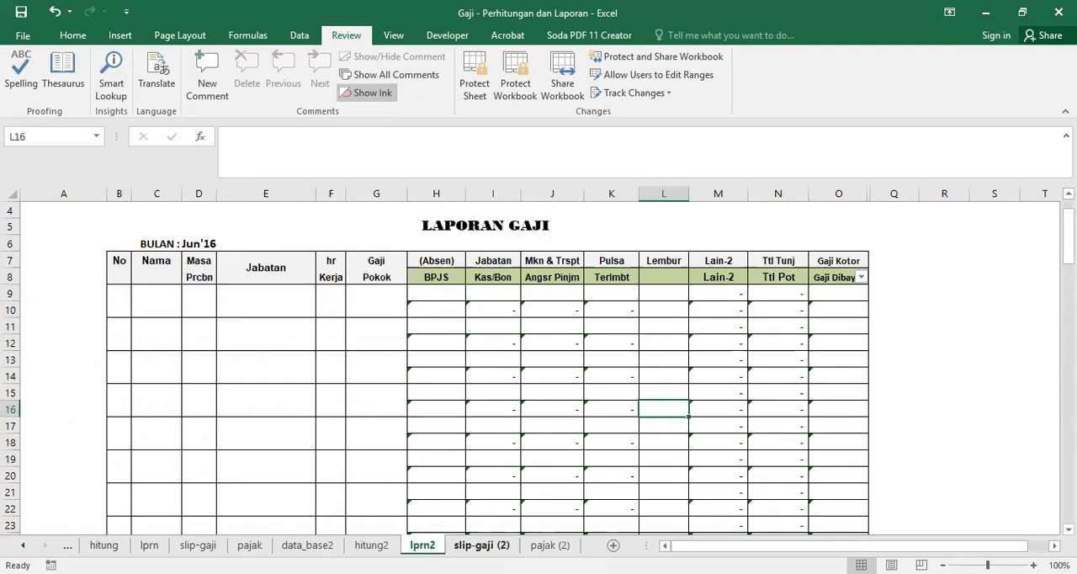
left_click(481, 545)
scroll(776, 356, "down", 10)
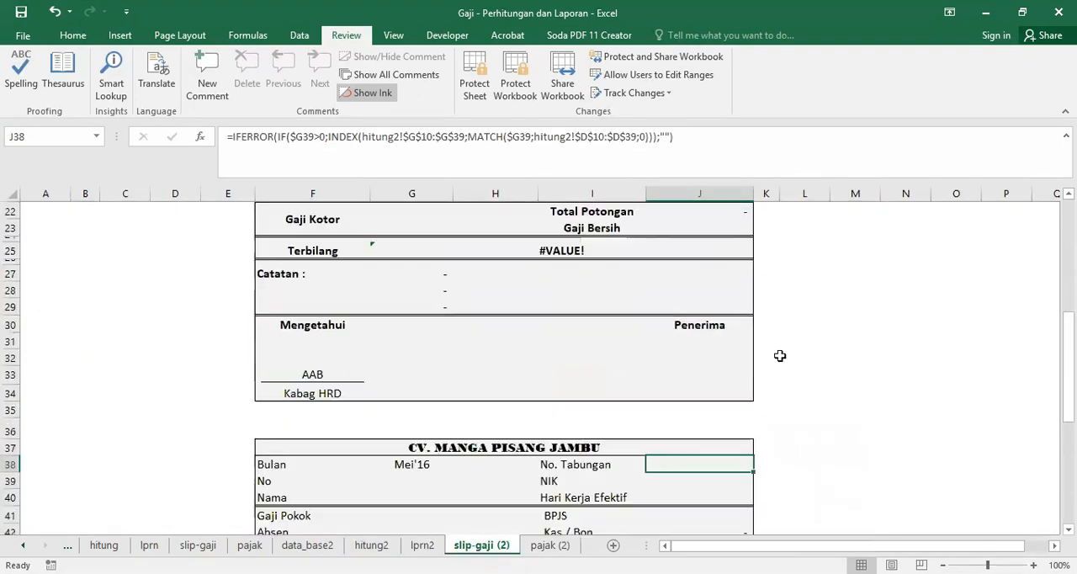
left_click(548, 545)
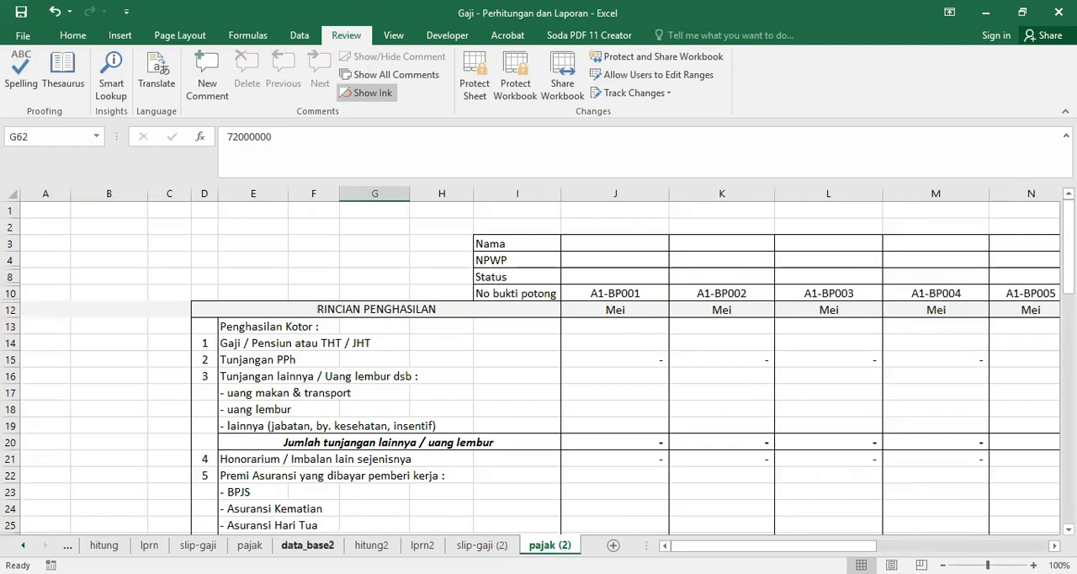
Step: Copy the first three employees' records, from Nama through Pulsa in F6:S8, on the data_base sheet
left_click(310, 545)
left_click(23, 545)
left_click(23, 545)
left_click(110, 545)
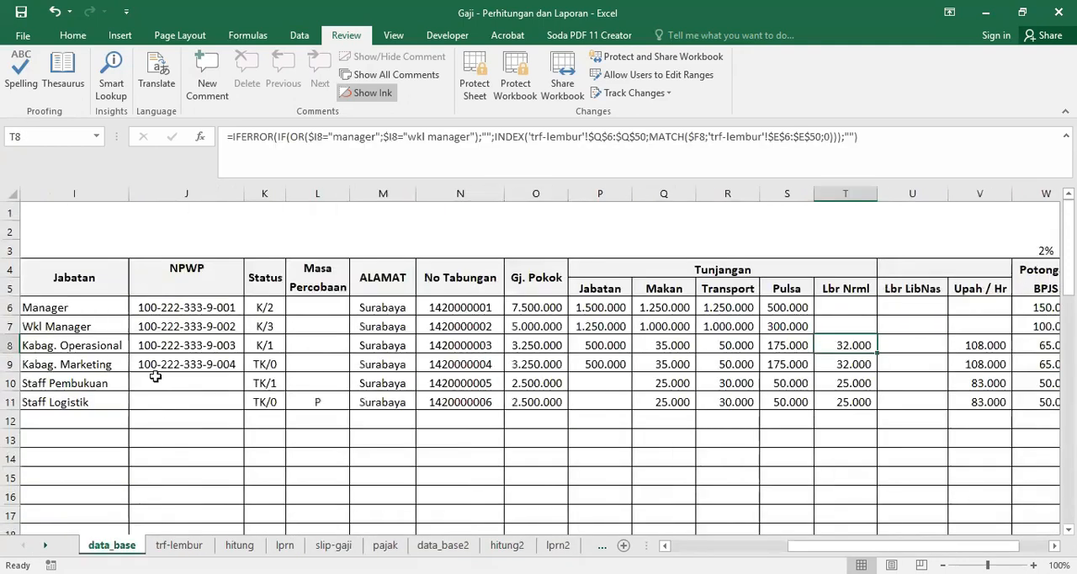
left_click_drag(925, 545, 810, 546)
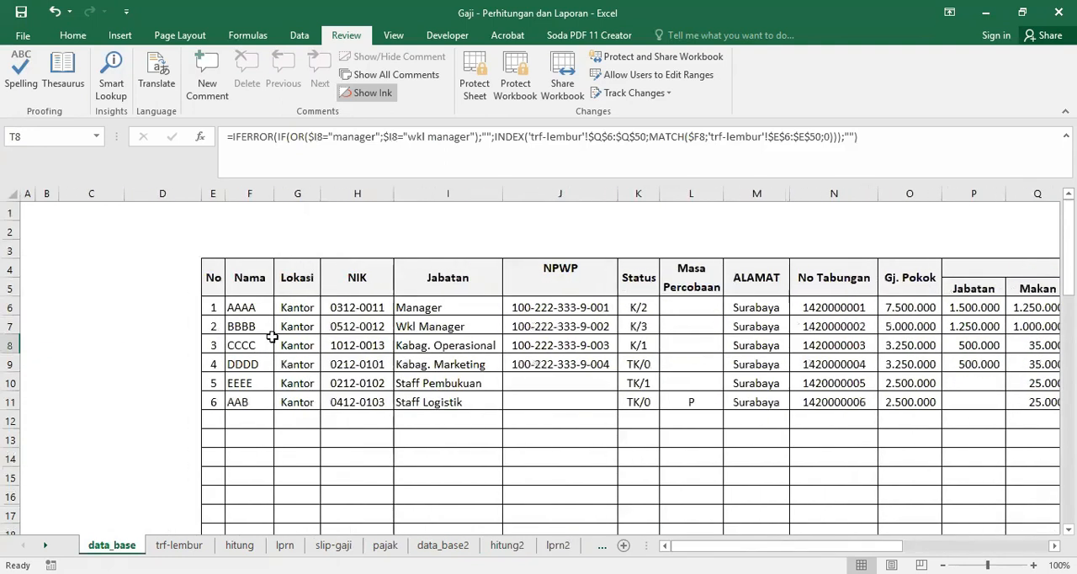
left_click_drag(249, 307, 983, 341)
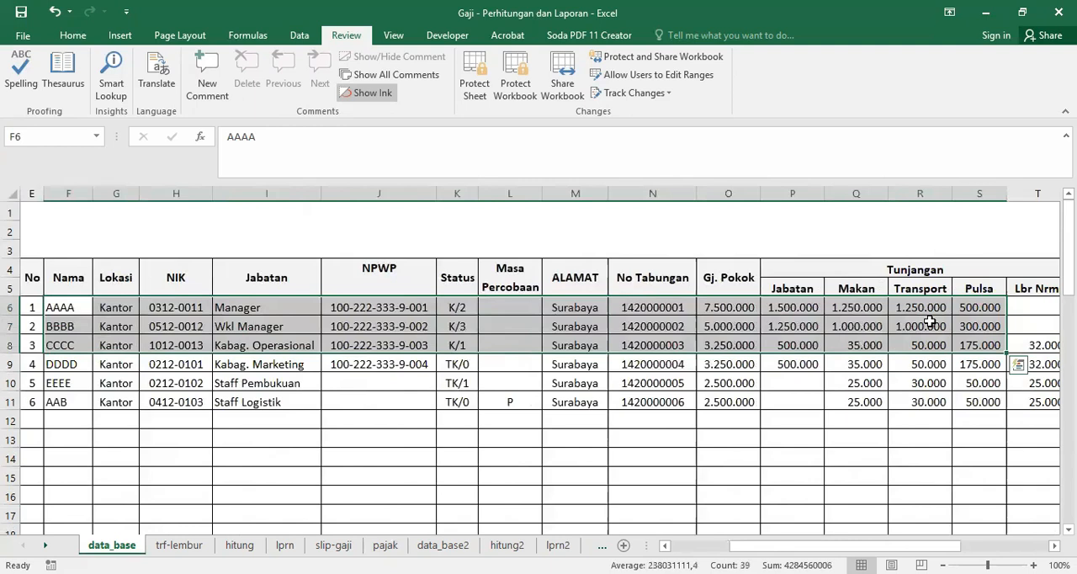
right_click(837, 284)
left_click(827, 274)
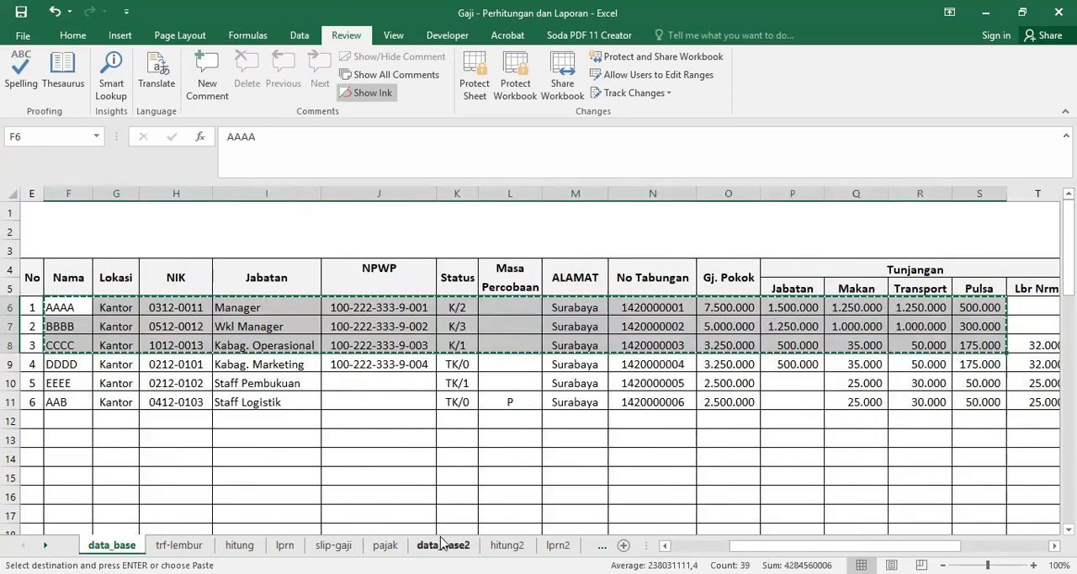
Step: Paste the copied employee records into the data_base2 sheet starting at F6
left_click(442, 545)
left_click(206, 304)
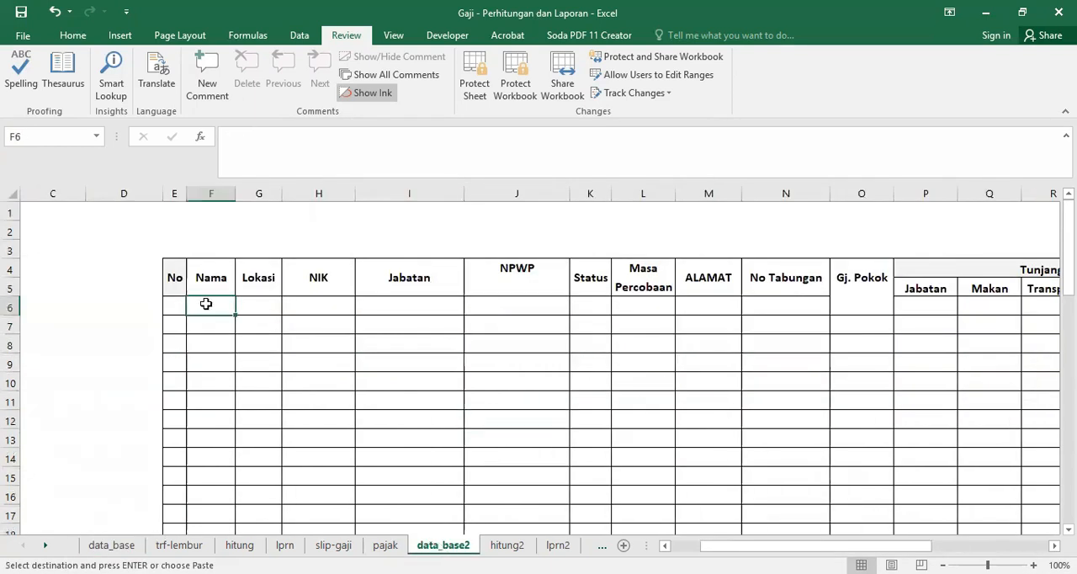
key("Return")
left_click(638, 368)
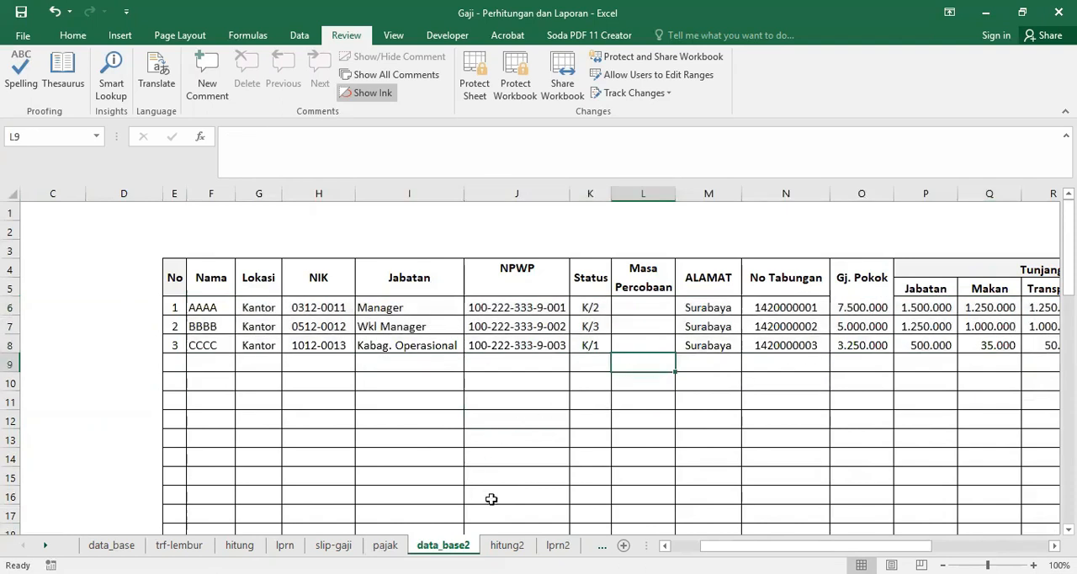
Step: Check the three pasted employees' rows on the hitung2 calculation sheet and the lprn2 salary report
left_click(503, 546)
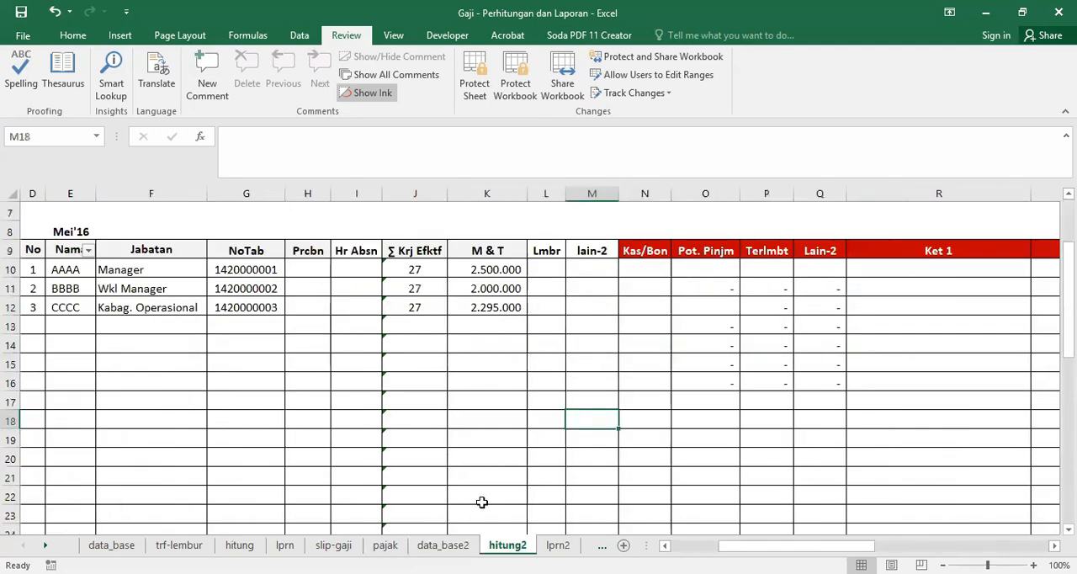
left_click_drag(799, 545, 752, 546)
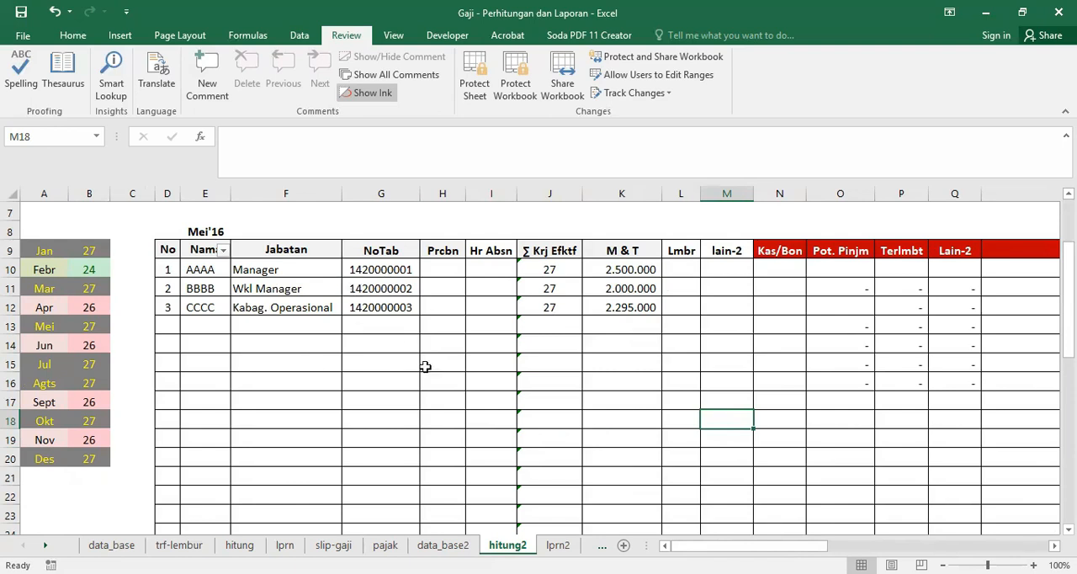
left_click(558, 545)
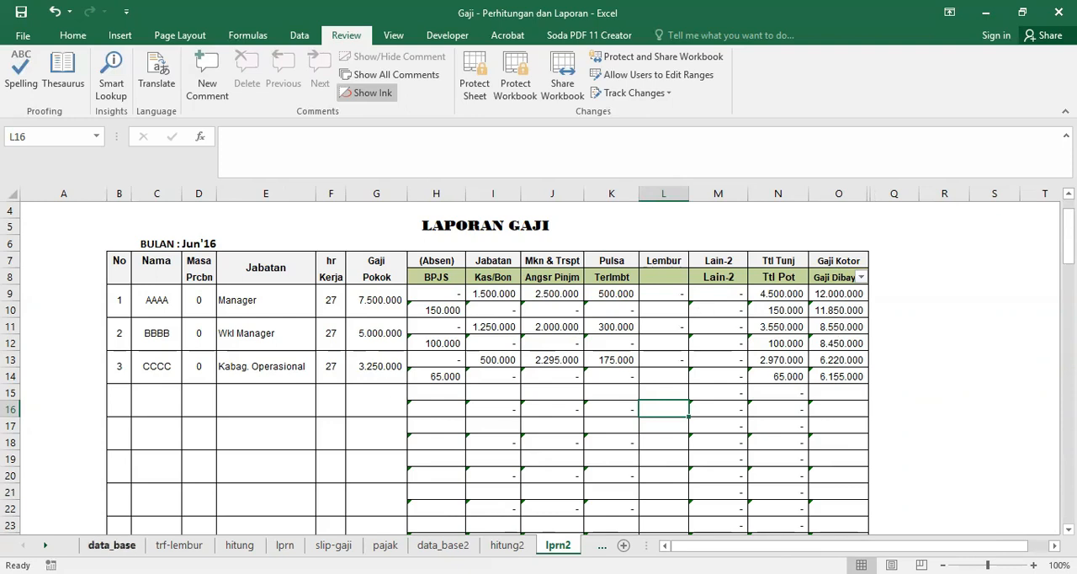
Step: Enter 1 as the Dari print number in cell G5 of the slip-gaji (2) sheet
left_click(47, 545)
left_click(47, 545)
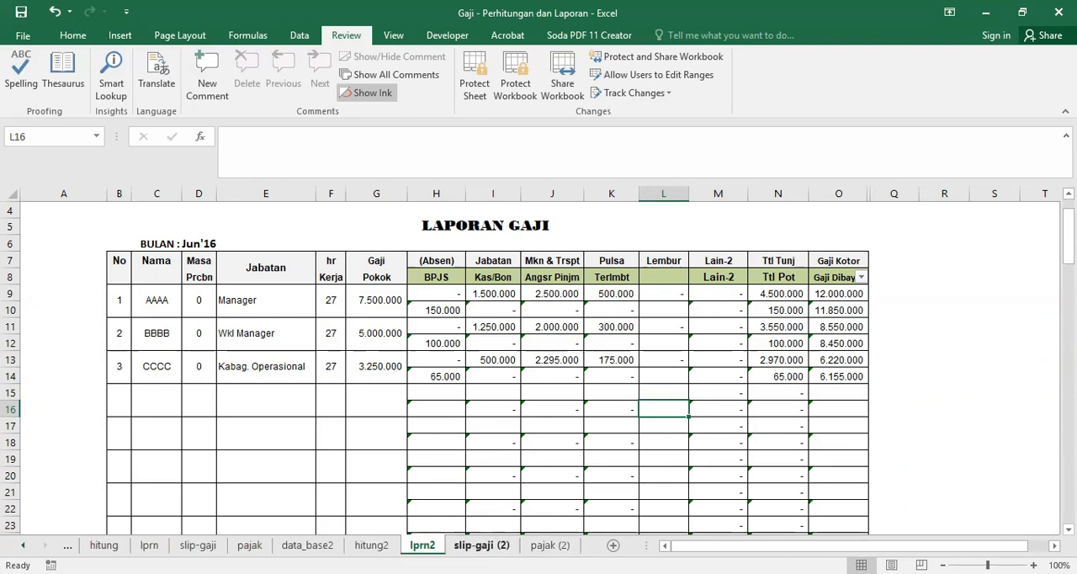
left_click(481, 545)
scroll(519, 281, "up", 10)
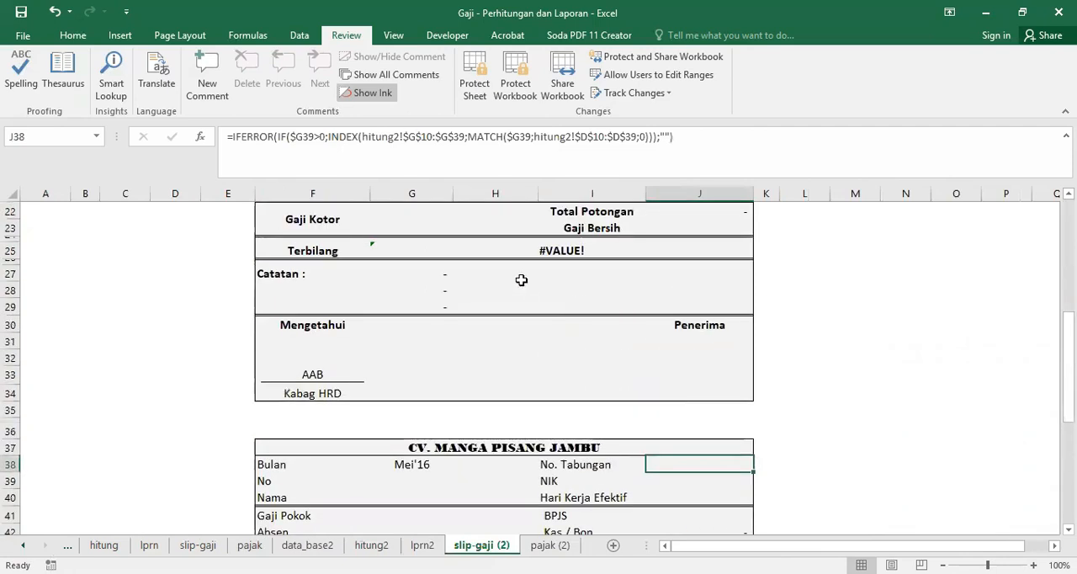
scroll(507, 401, "up", 2)
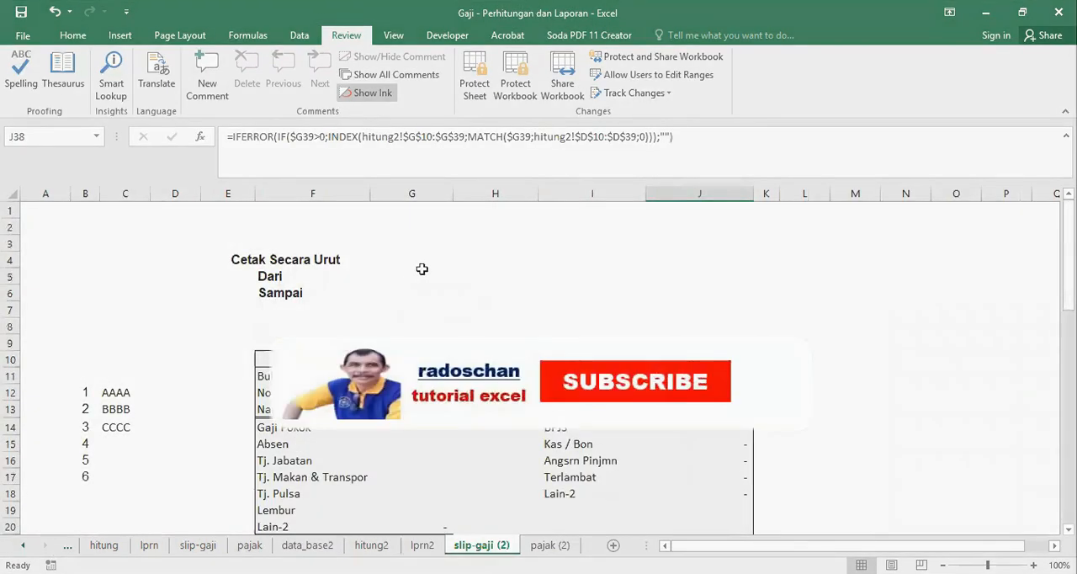
left_click(415, 274)
type("1")
key("Return")
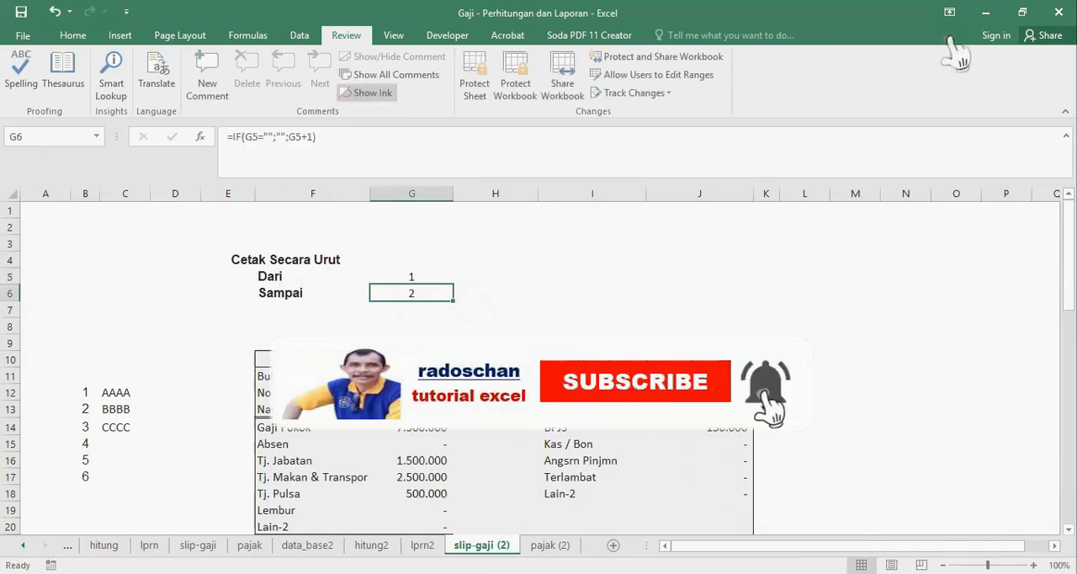
Step: Review both salary slips on slip-gaji (2), including the second slip's totals and Terbilang line
scroll(555, 428, "down", 9)
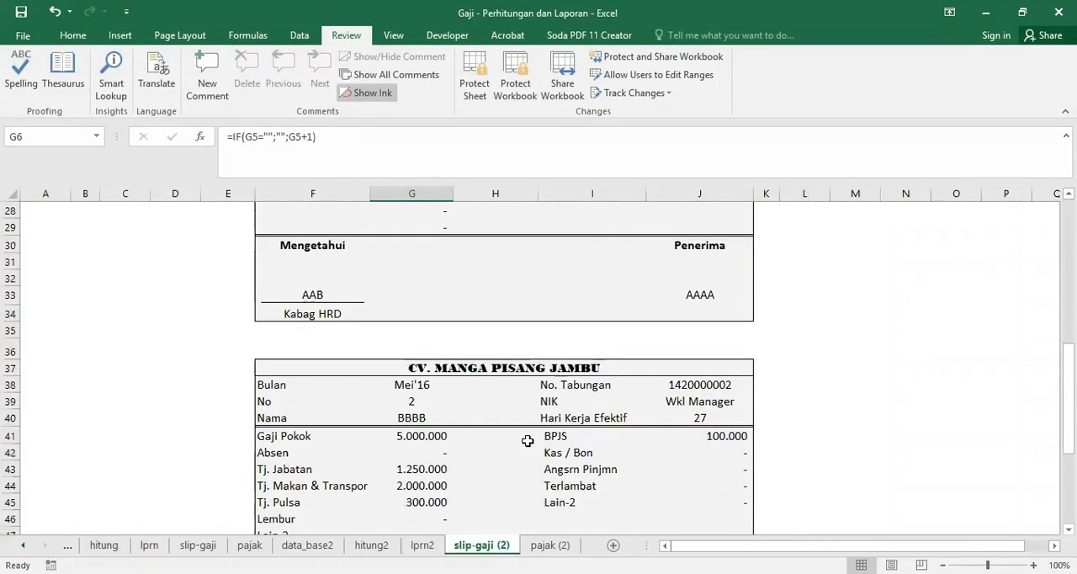
scroll(646, 424, "down", 5)
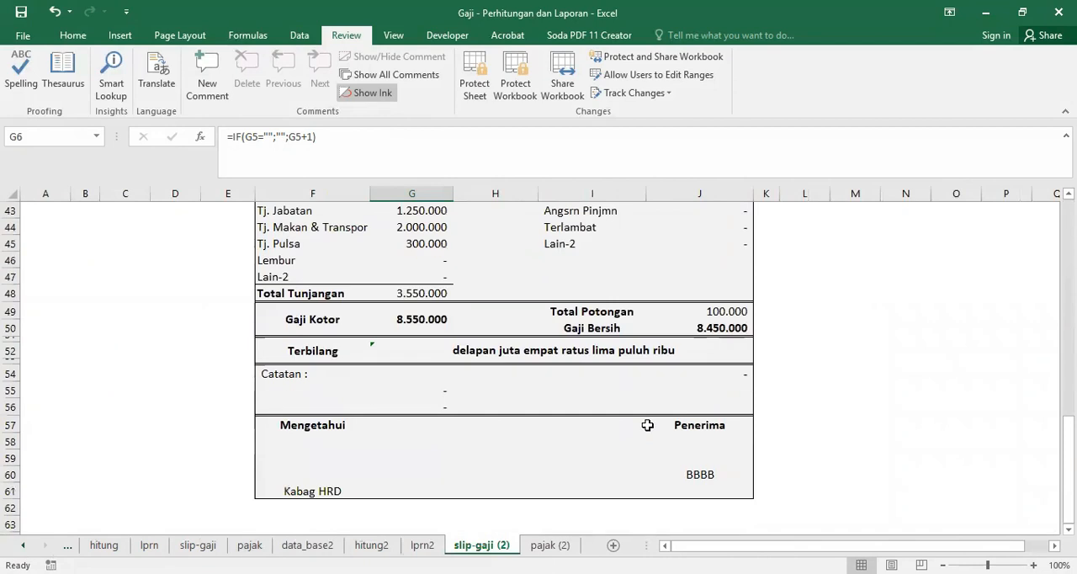
scroll(647, 425, "up", 14)
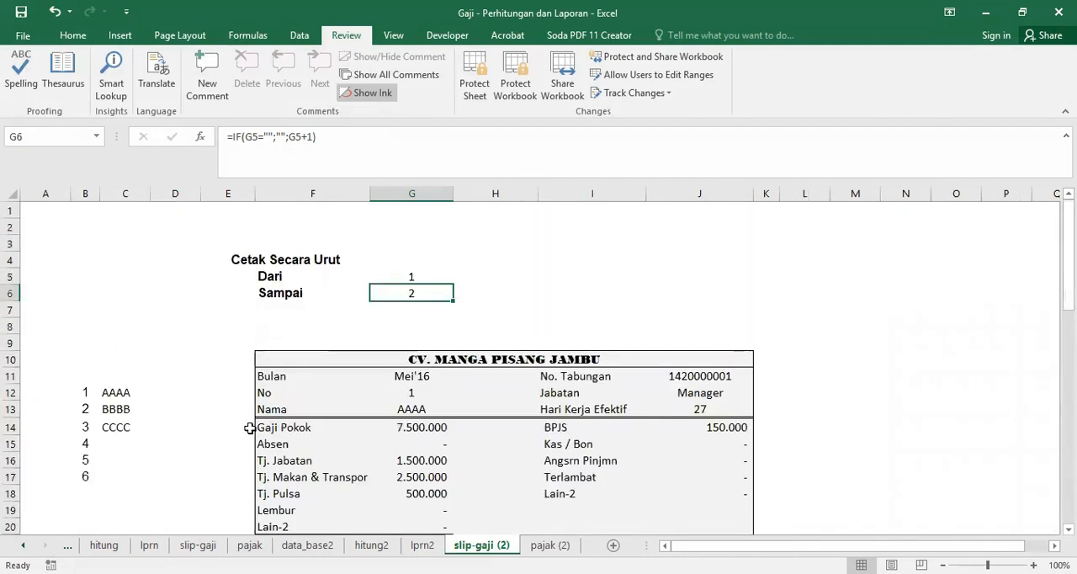
Step: Enter 3 as the Dari print number in cell G5 of slip-gaji (2) and check the second slip's fields and Nama formula
left_click(417, 275)
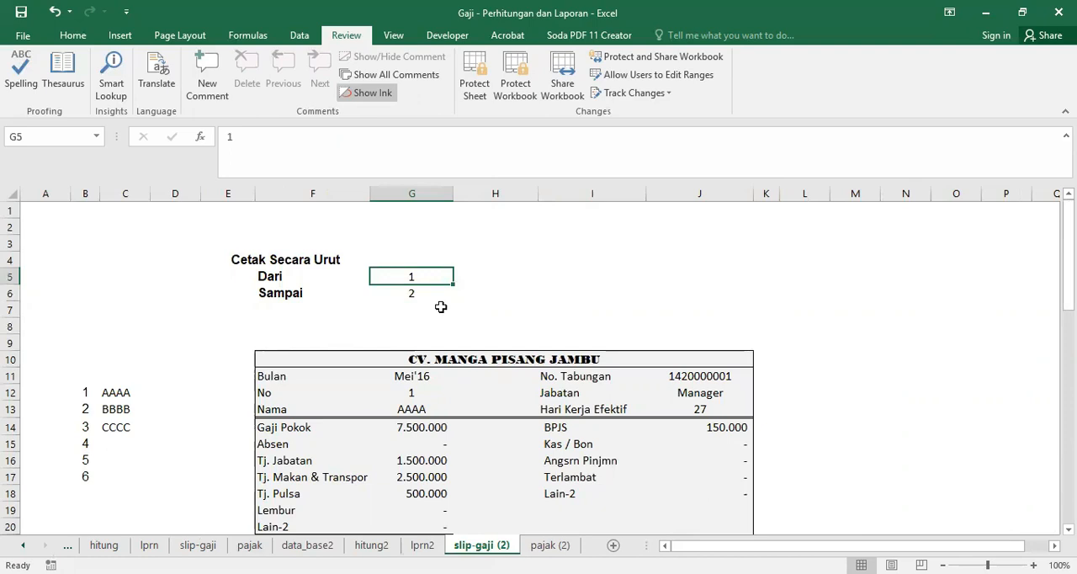
type("3")
key("Return")
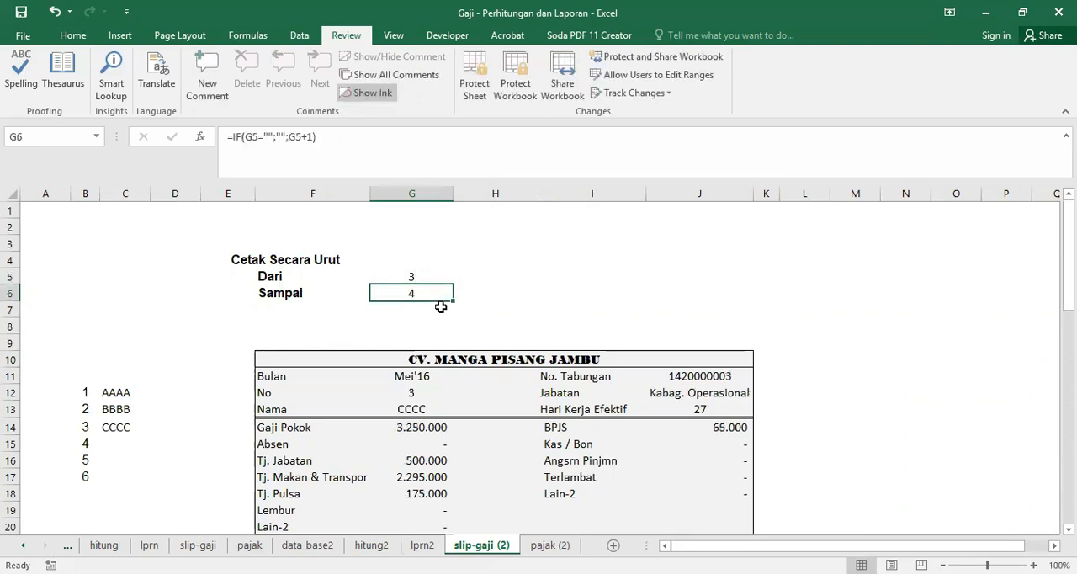
scroll(563, 451, "down", 14)
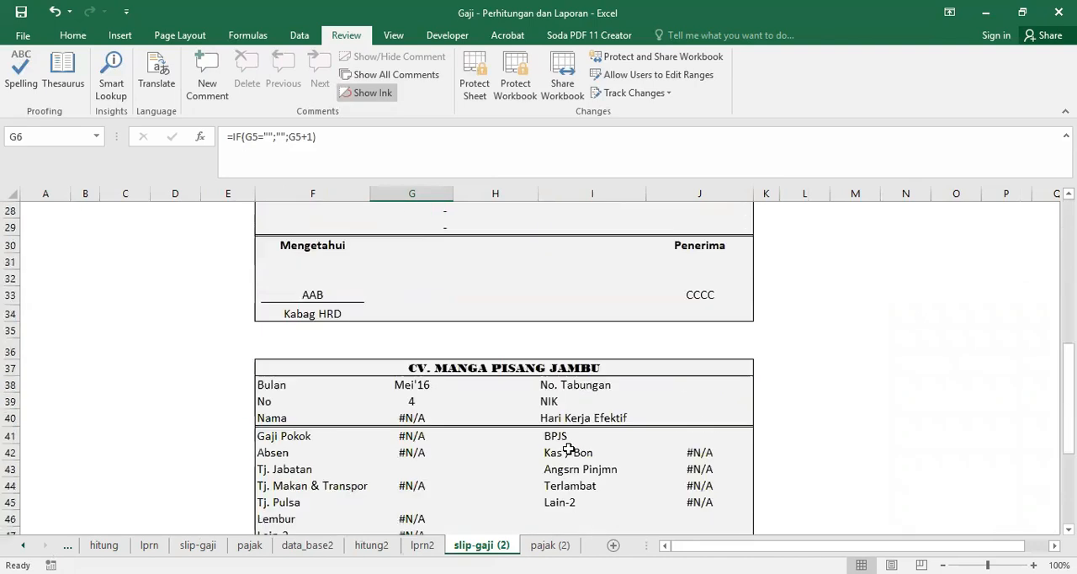
scroll(587, 441, "up", 10)
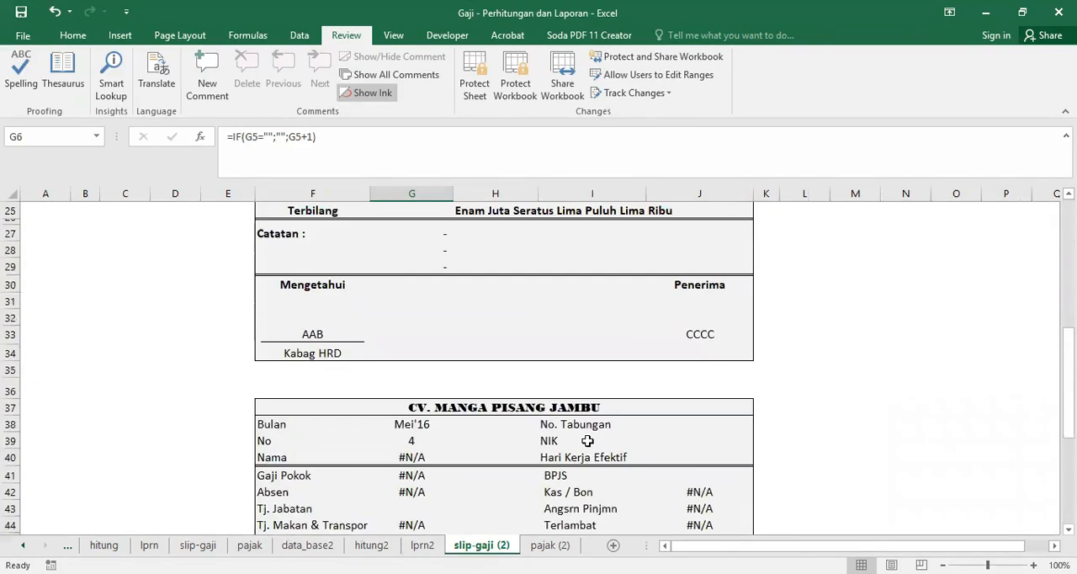
scroll(587, 441, "down", 7)
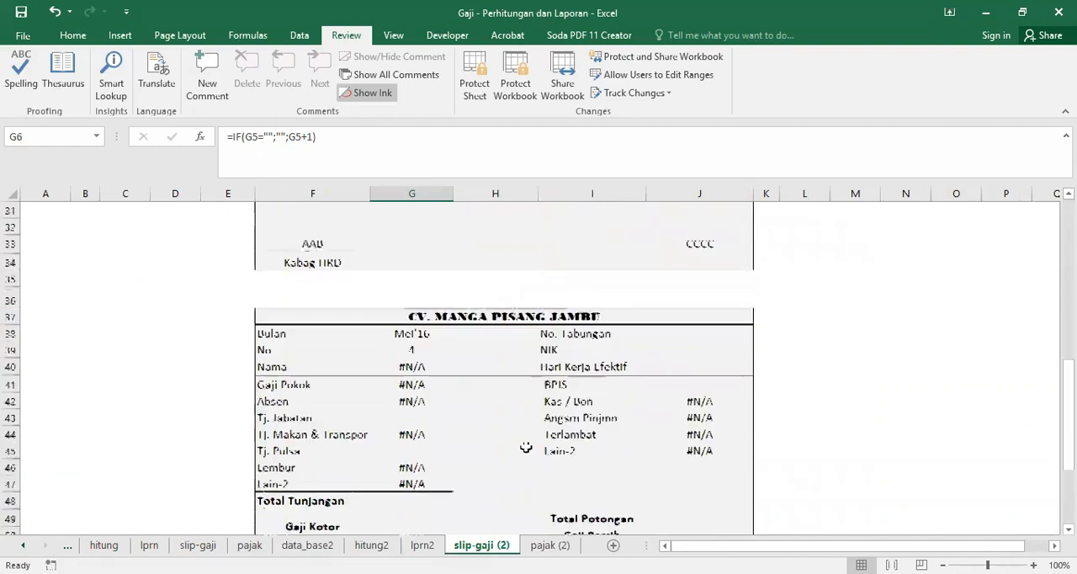
left_click(419, 367)
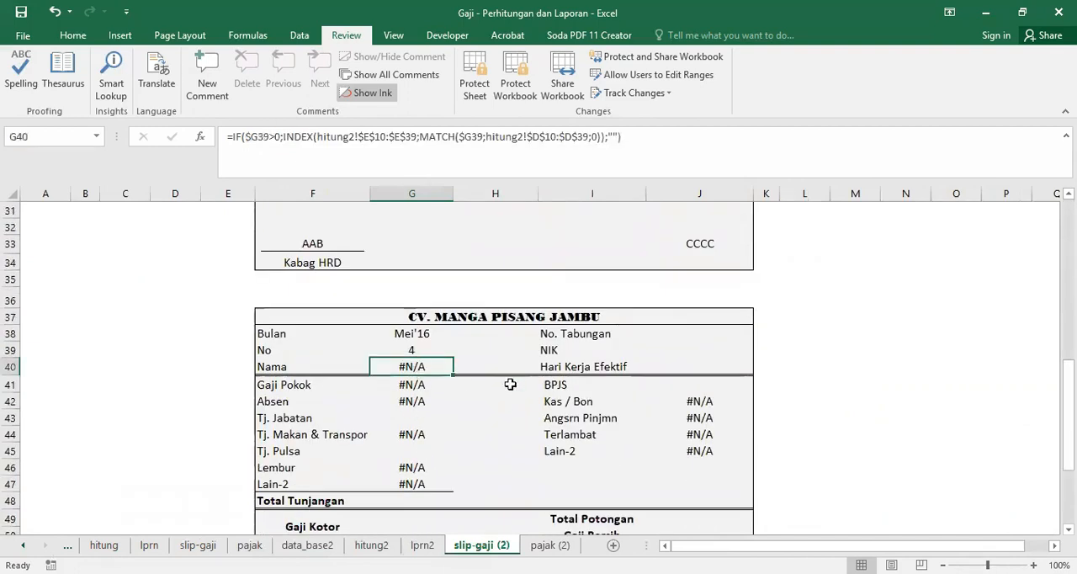
scroll(538, 385, "up", 10)
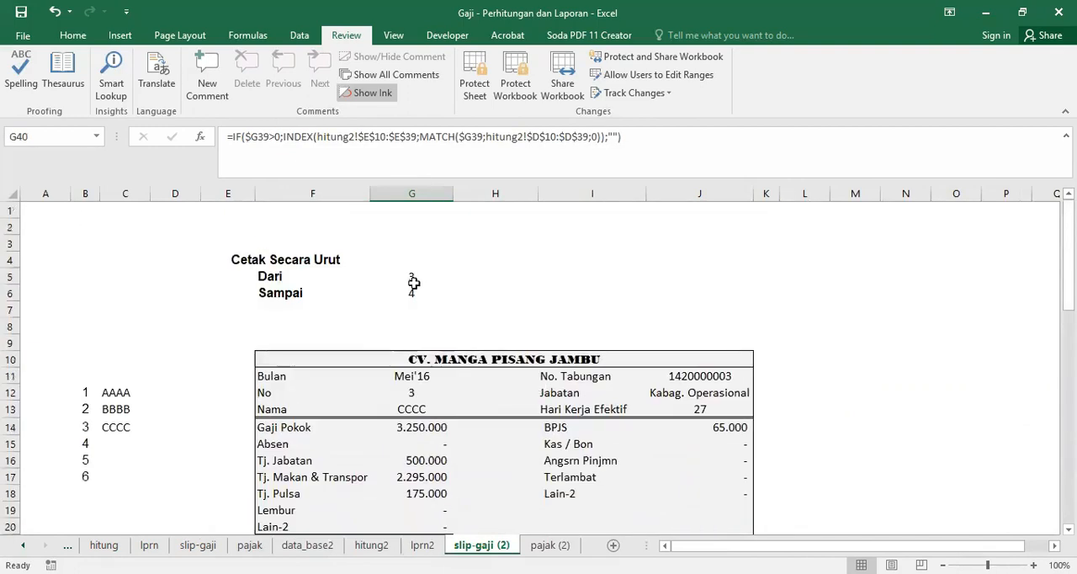
Step: Set the Dari print number in cell G5 back to 1
left_click(413, 279)
type("1")
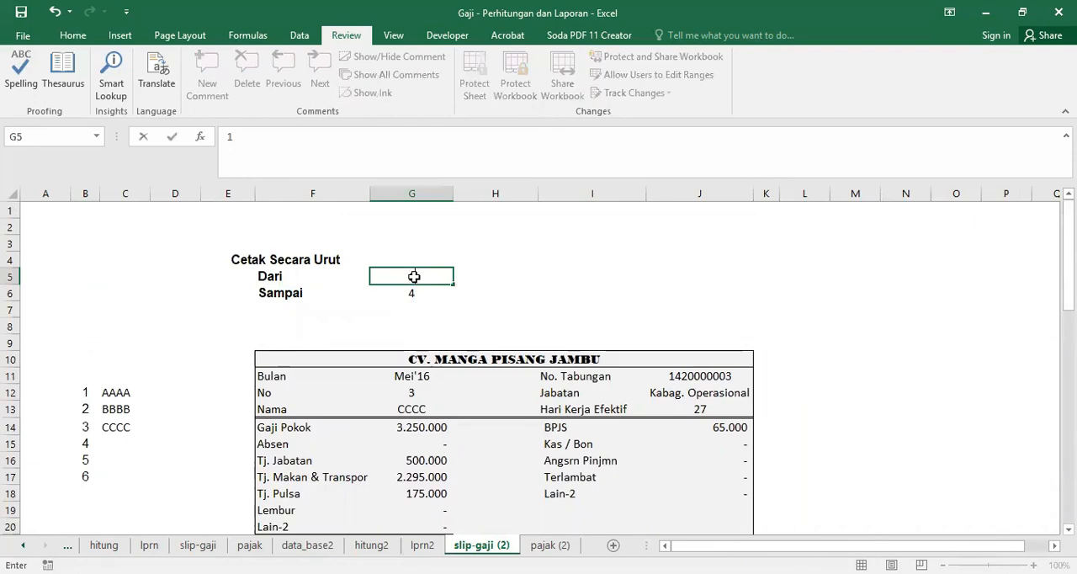
key("Return")
Step: Review the employees' PPh 21 tax calculation columns on the pajak (2) sheet, down to the PTKP and tariff tables
left_click(550, 545)
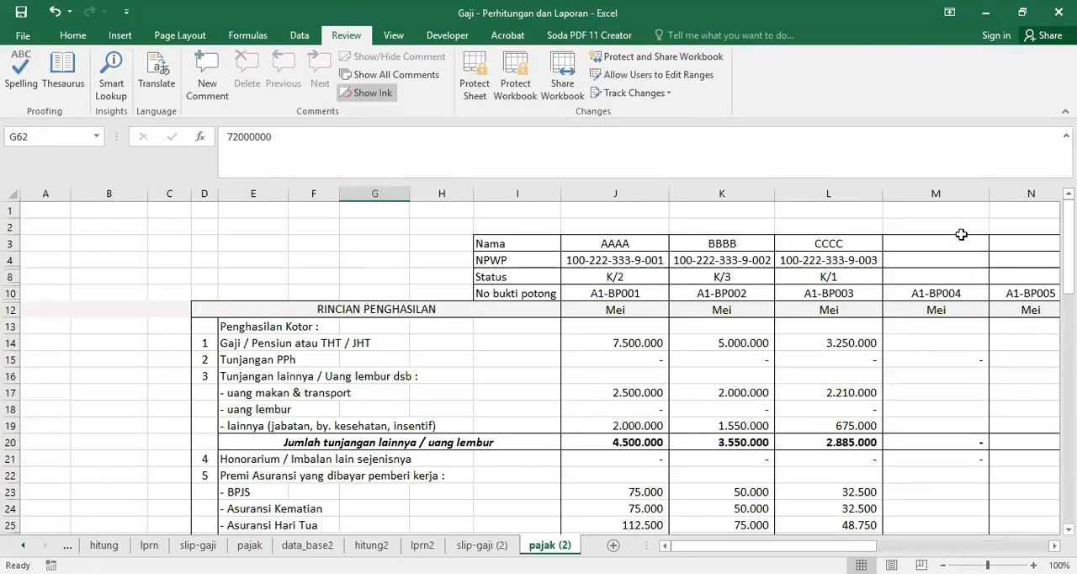
left_click_drag(857, 546, 925, 546)
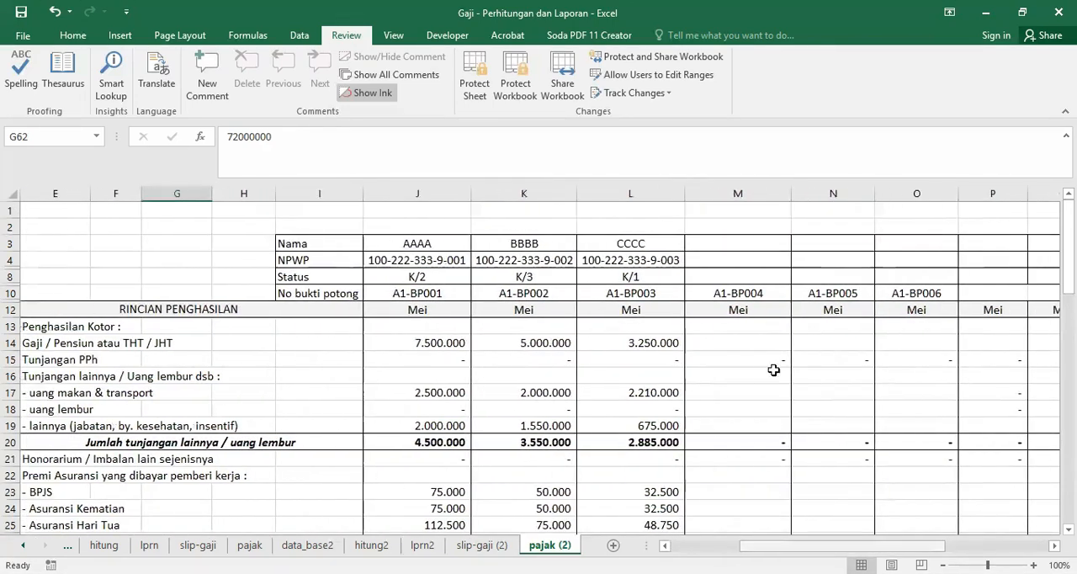
scroll(496, 350, "down", 7)
scroll(559, 360, "down", 6)
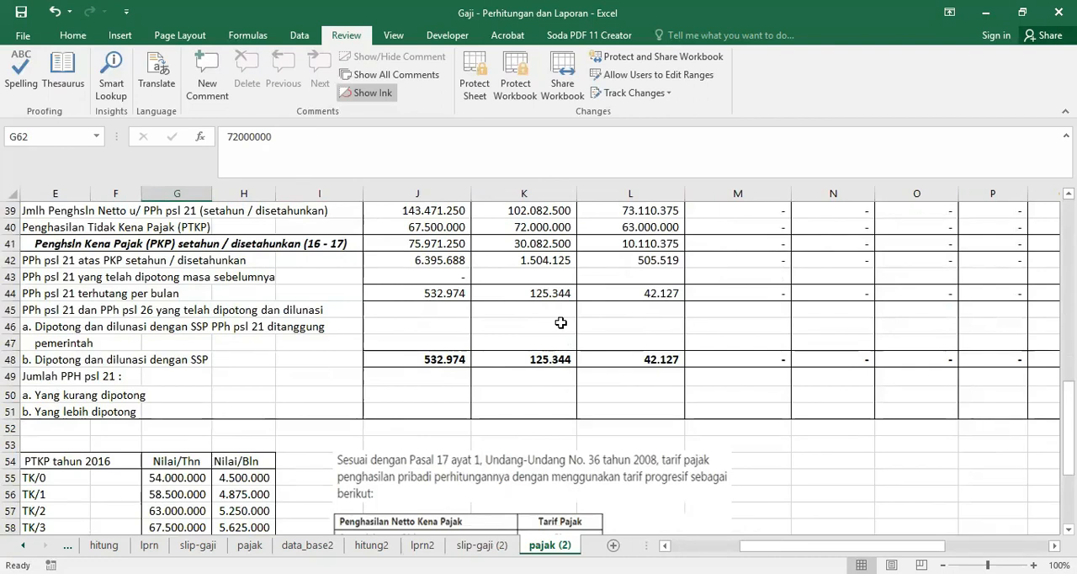
scroll(562, 322, "down", 3)
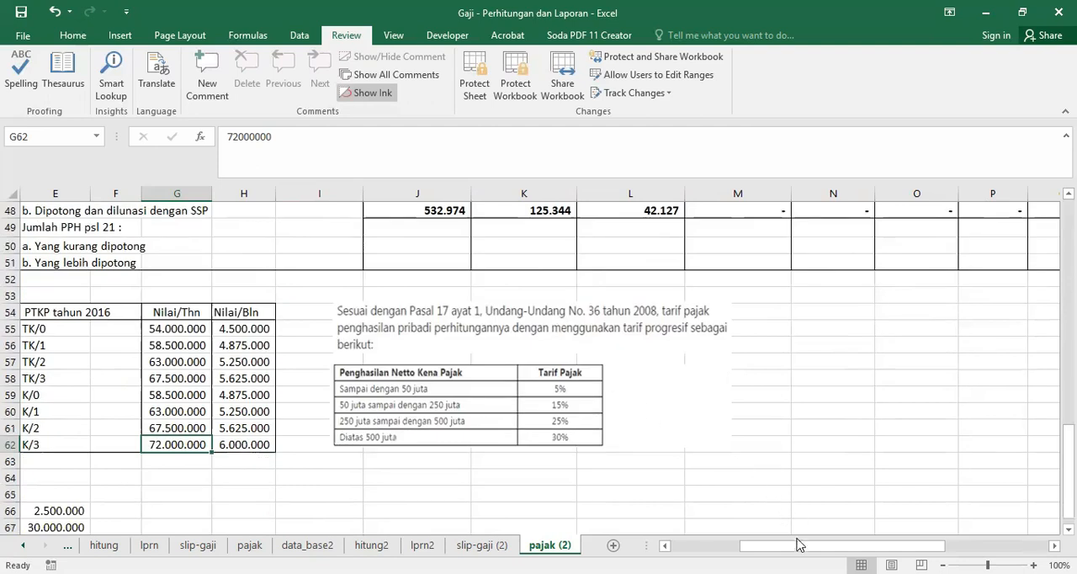
Step: Examine the yearly PTKP 2016 values in G55:G62 alongside the employees' tax rows on pajak (2)
left_click_drag(800, 545, 729, 545)
left_click_drag(374, 328, 362, 447)
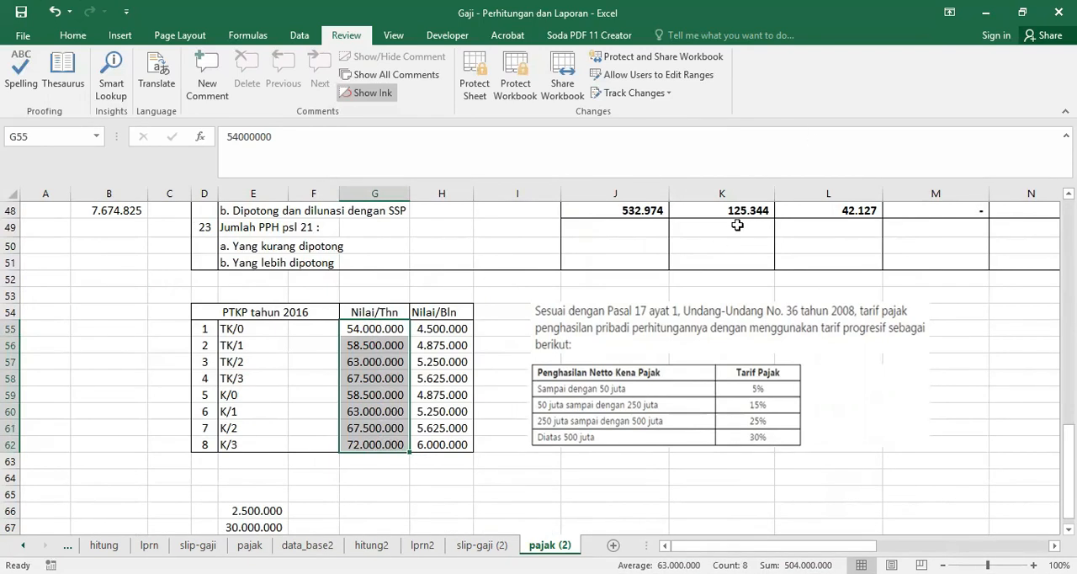
scroll(737, 225, "up", 4)
scroll(627, 308, "down", 3)
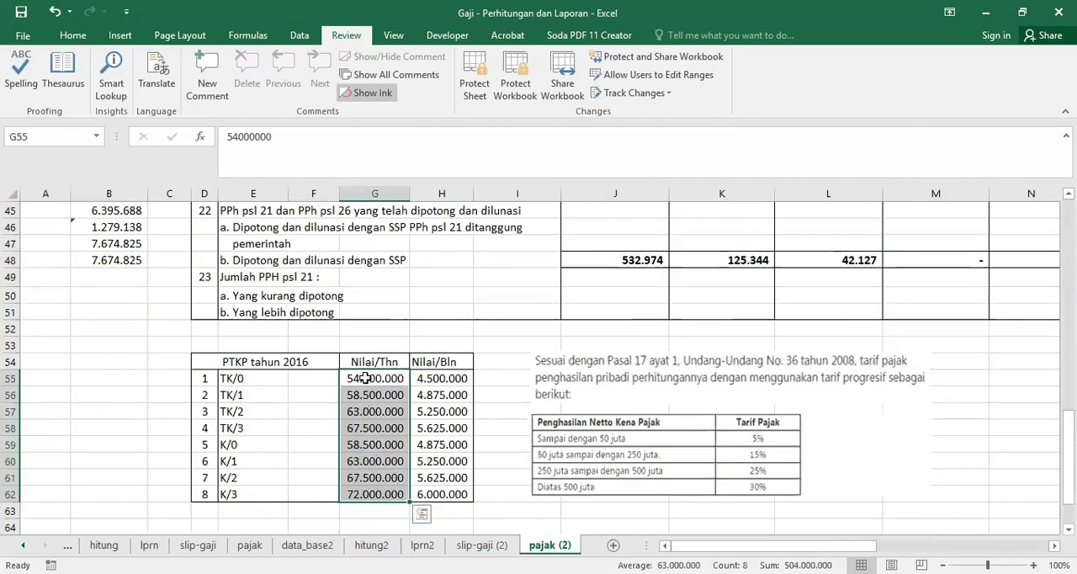
left_click_drag(369, 379, 363, 490)
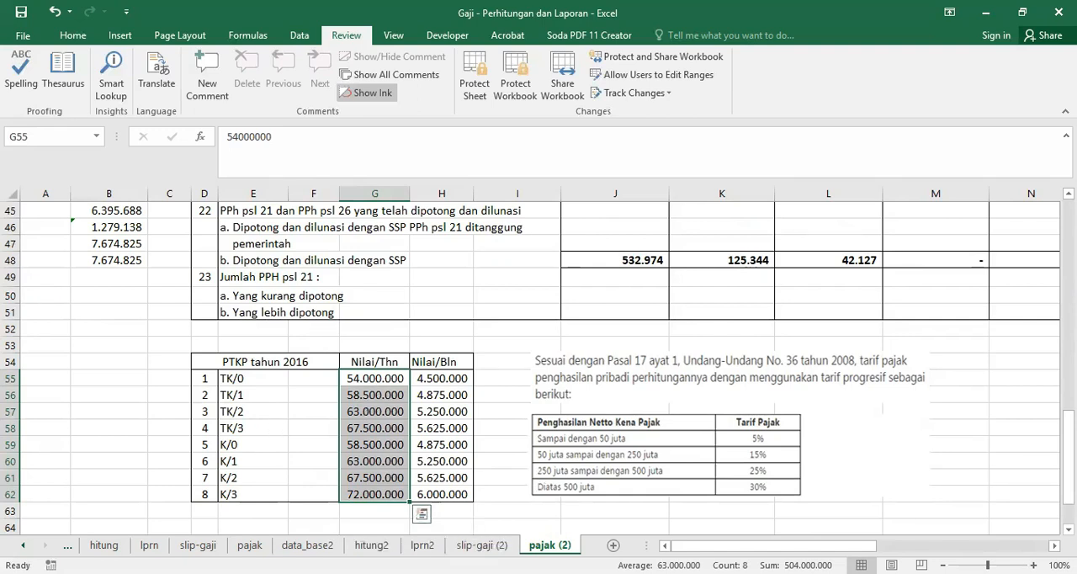
Step: Copy the records of employees 4 to 6, from Nama through Pulsa (F9:S11), on the data_base sheet
left_click(307, 546)
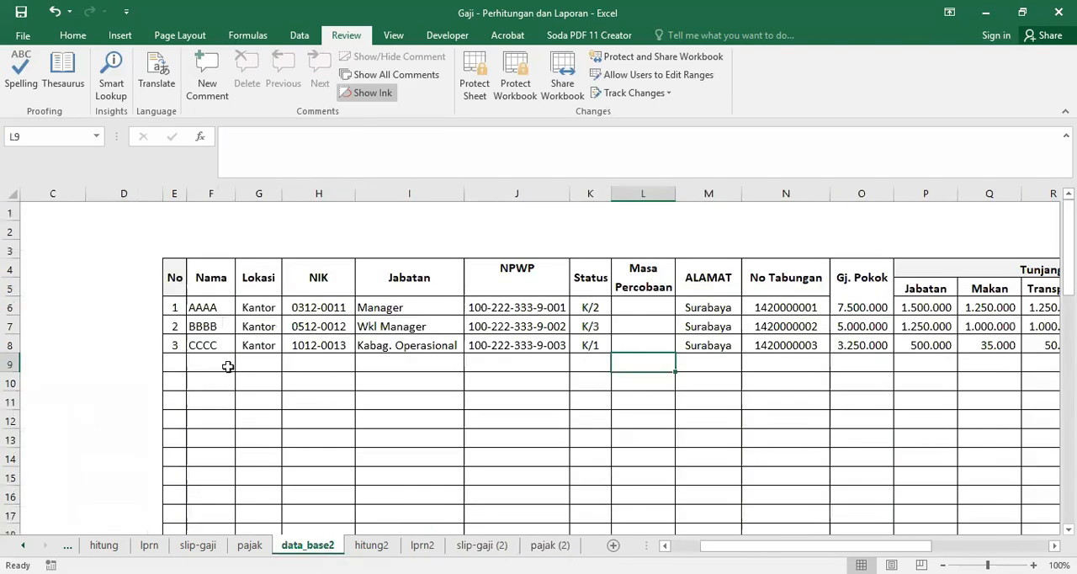
left_click(26, 545)
left_click(26, 545)
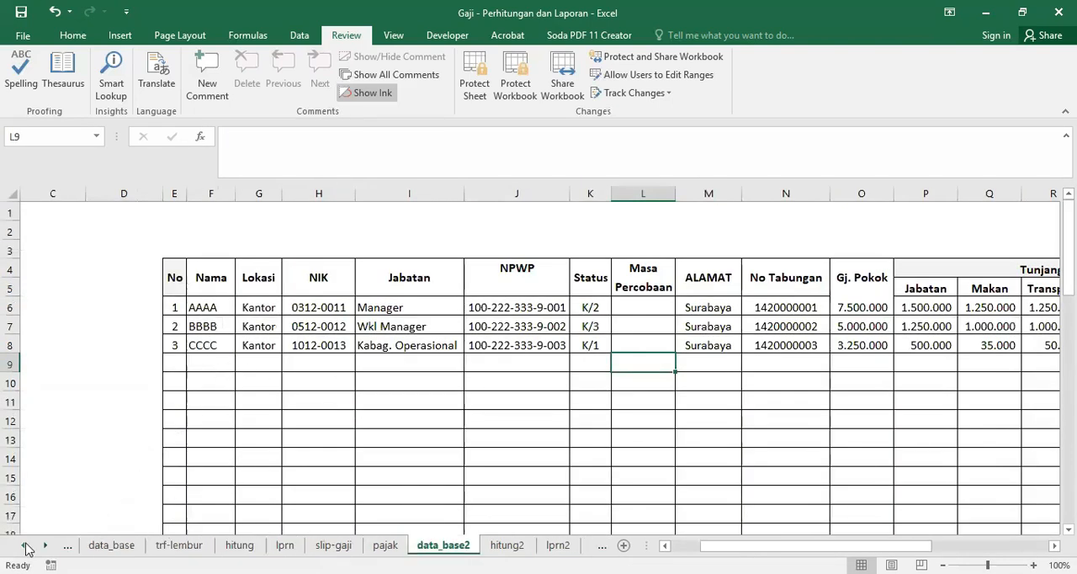
left_click(111, 545)
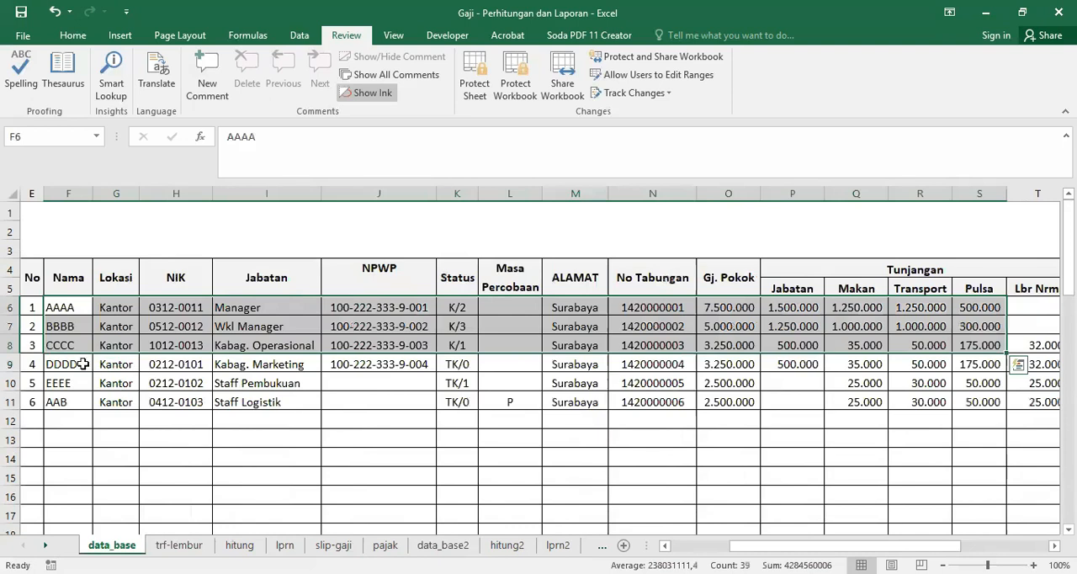
left_click_drag(52, 364, 955, 417)
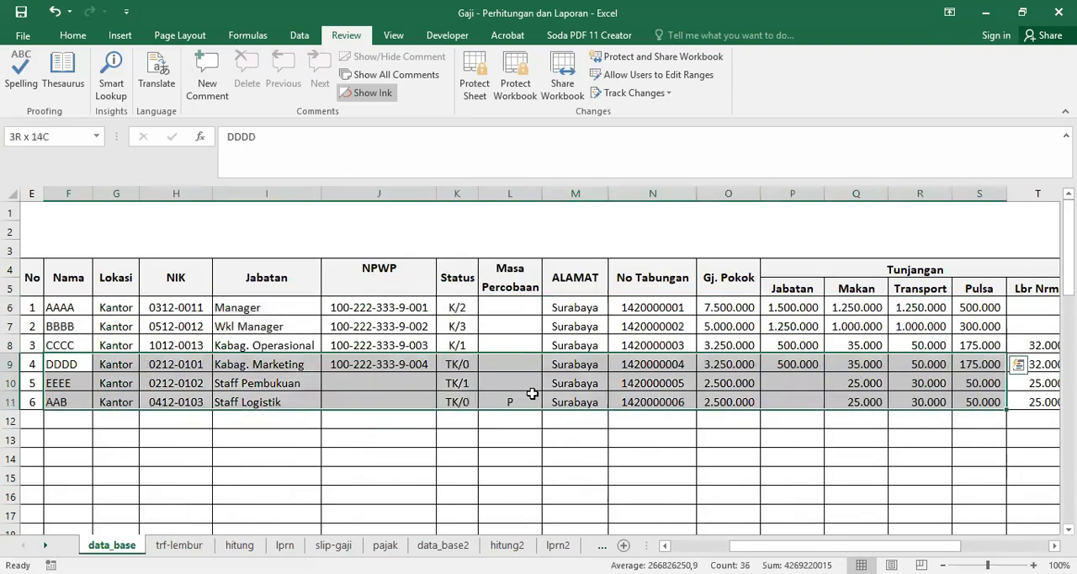
right_click(533, 393)
key("c")
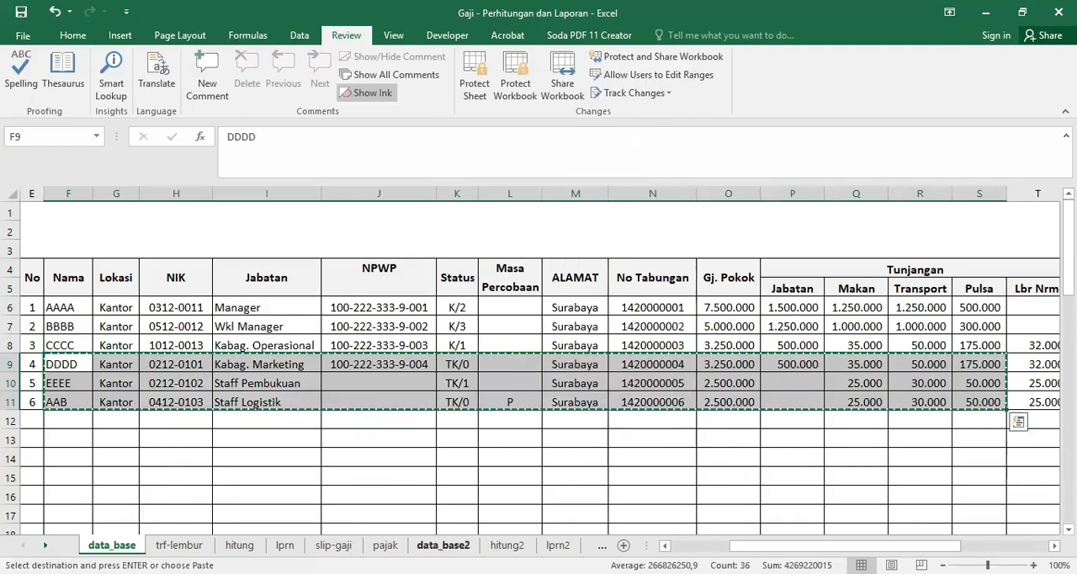
Step: Paste the copied records into data_base2 starting at F9 and check the employee rows on the lprn2 salary report
left_click(443, 545)
left_click(210, 359)
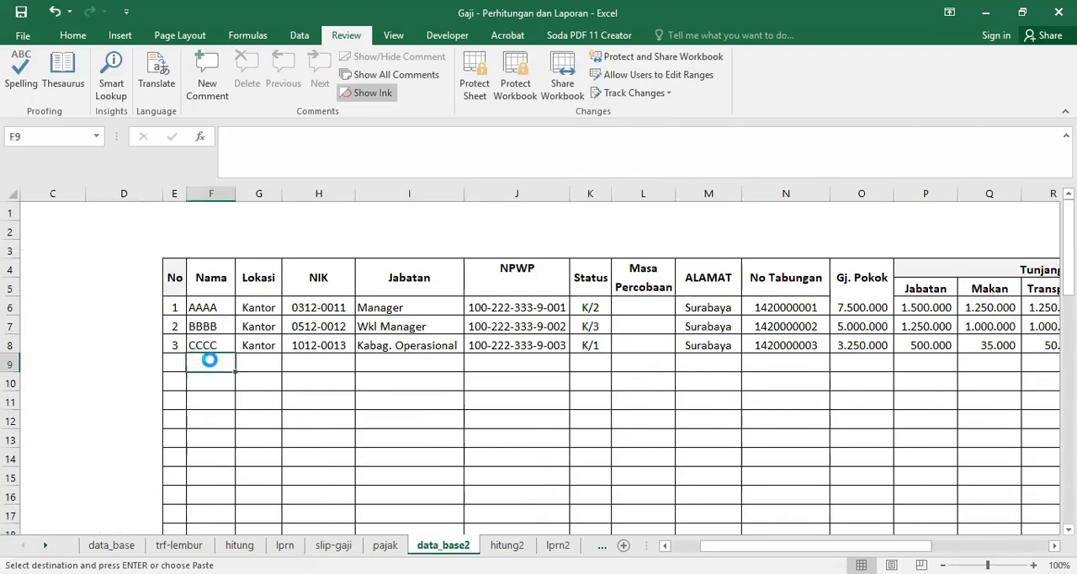
key("Return")
left_click(526, 436)
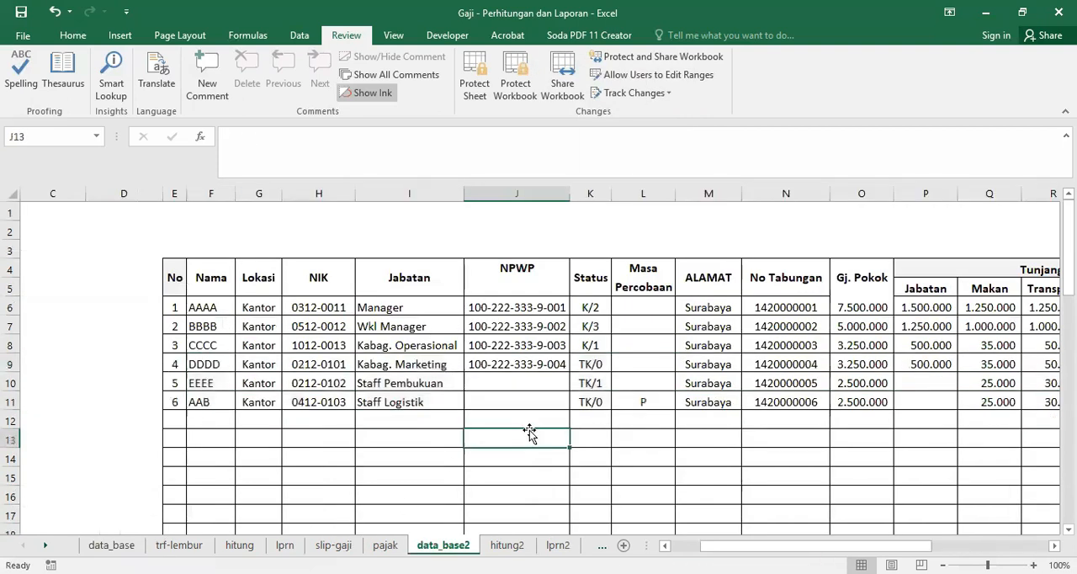
left_click(555, 545)
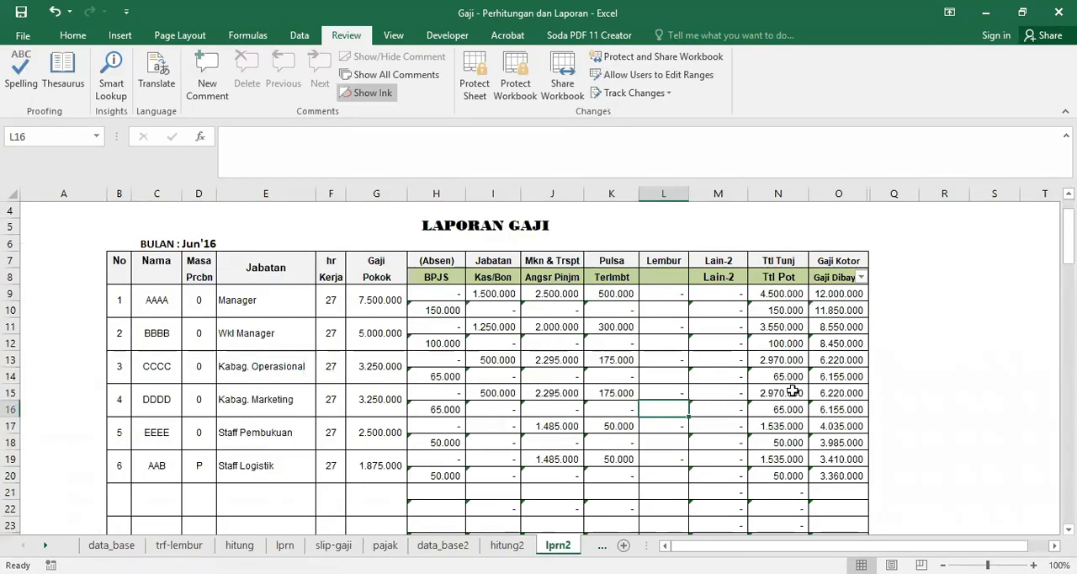
scroll(792, 390, "down", 1)
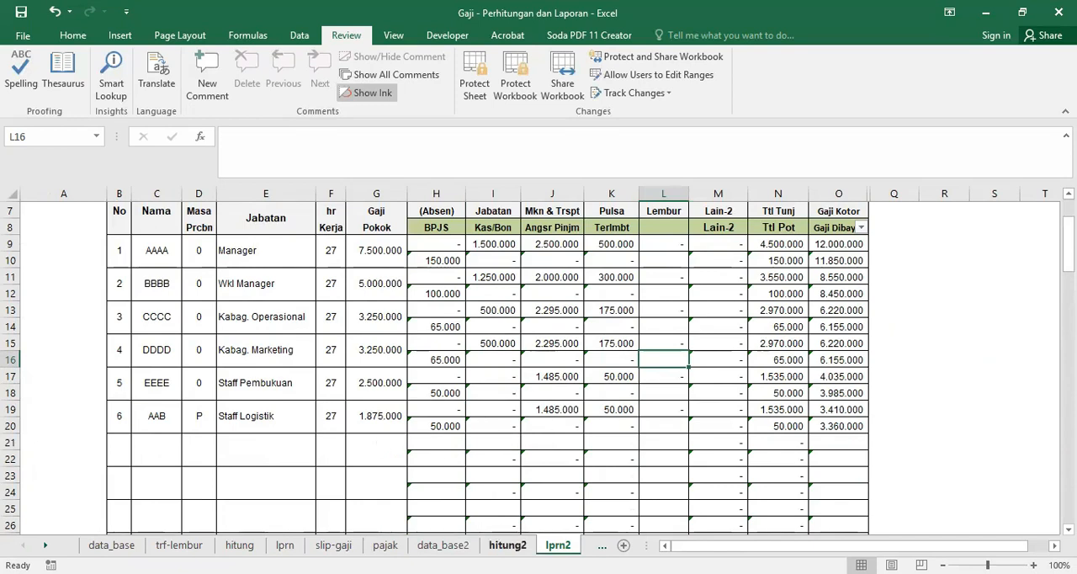
Step: Enter 5 absence days in the Hr Absn column for employee DDDD on the hitung2 sheet
left_click(508, 546)
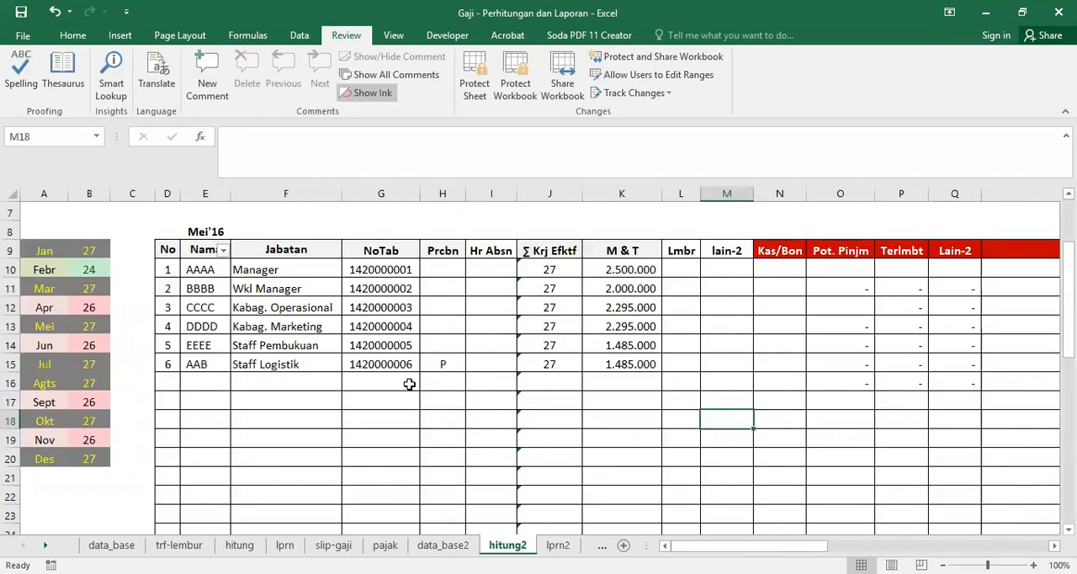
left_click(491, 328)
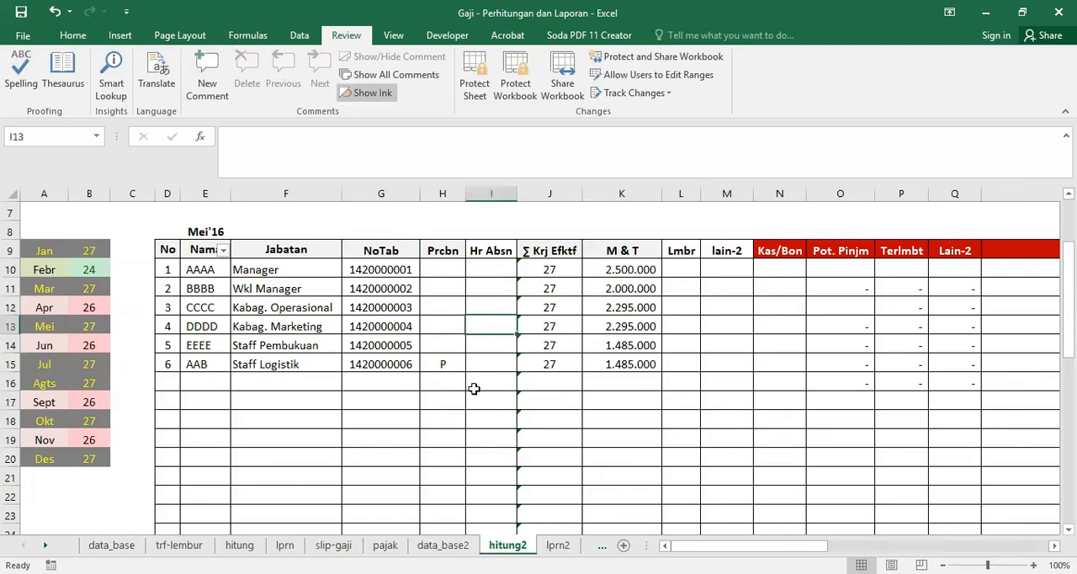
type("5")
key("Return")
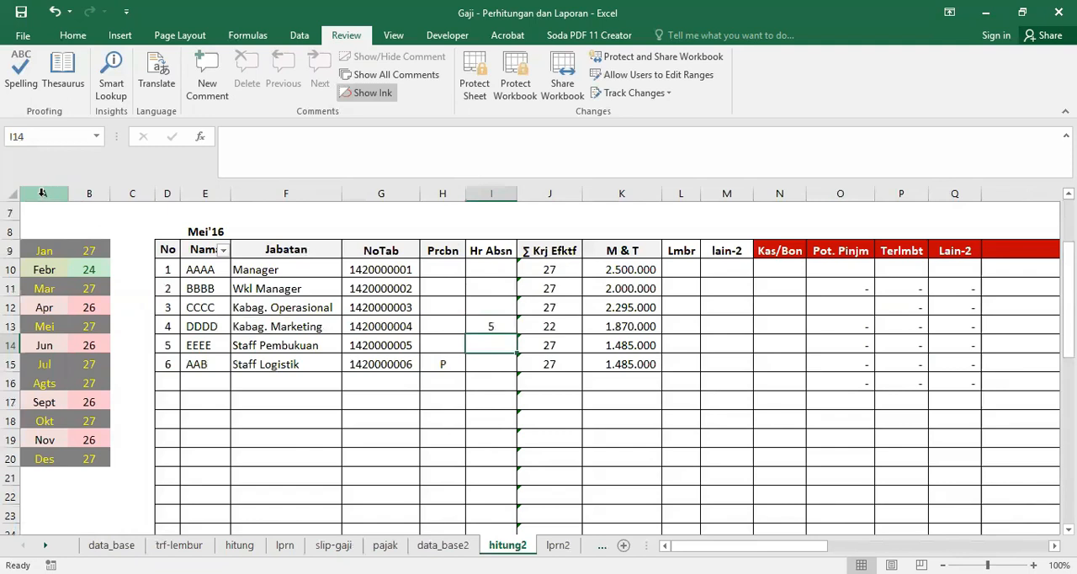
left_click_drag(42, 193, 76, 200)
left_click(122, 345)
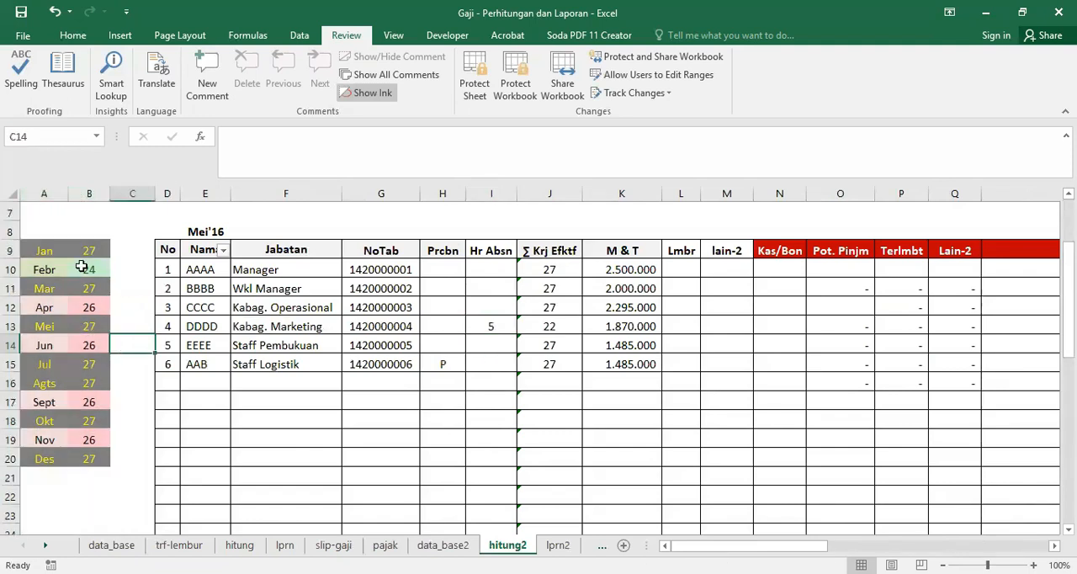
Step: Enter 2 absence days for employee EEEE and 17 for employee AAB in the Hr Absn column
left_click(493, 349)
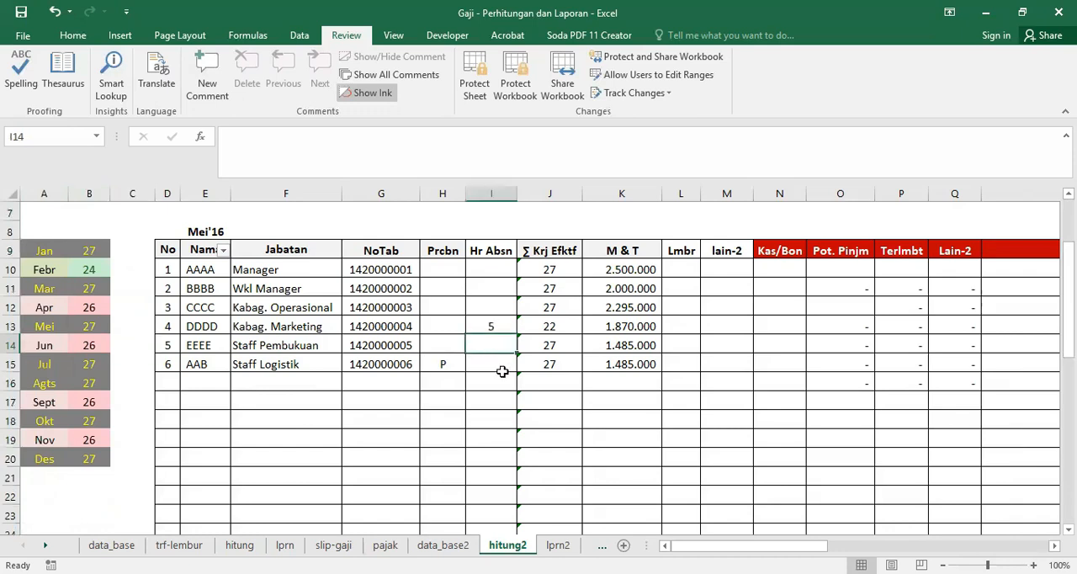
type("2")
key("Return")
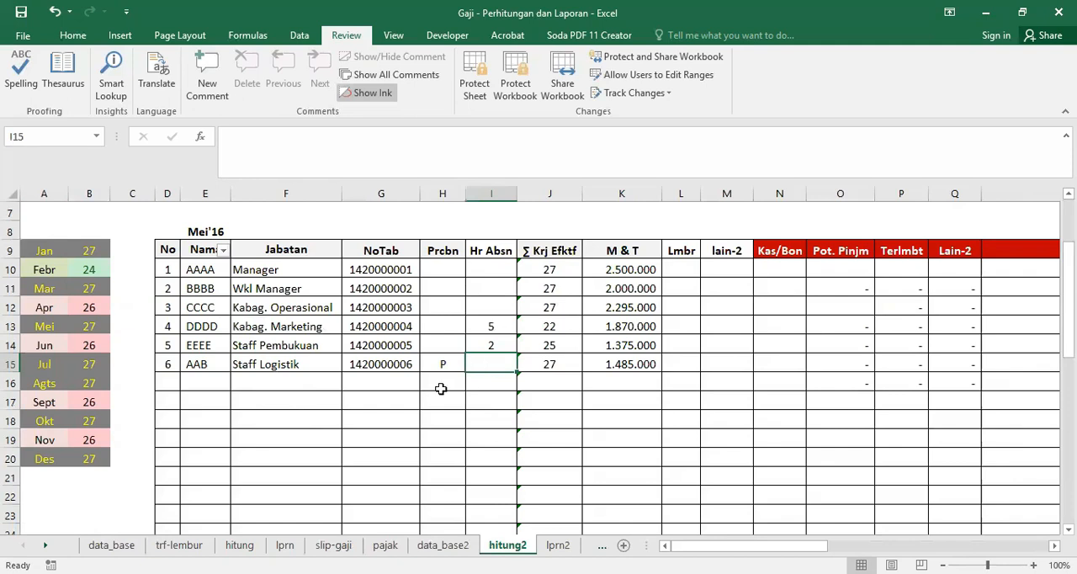
type("17")
key("Return")
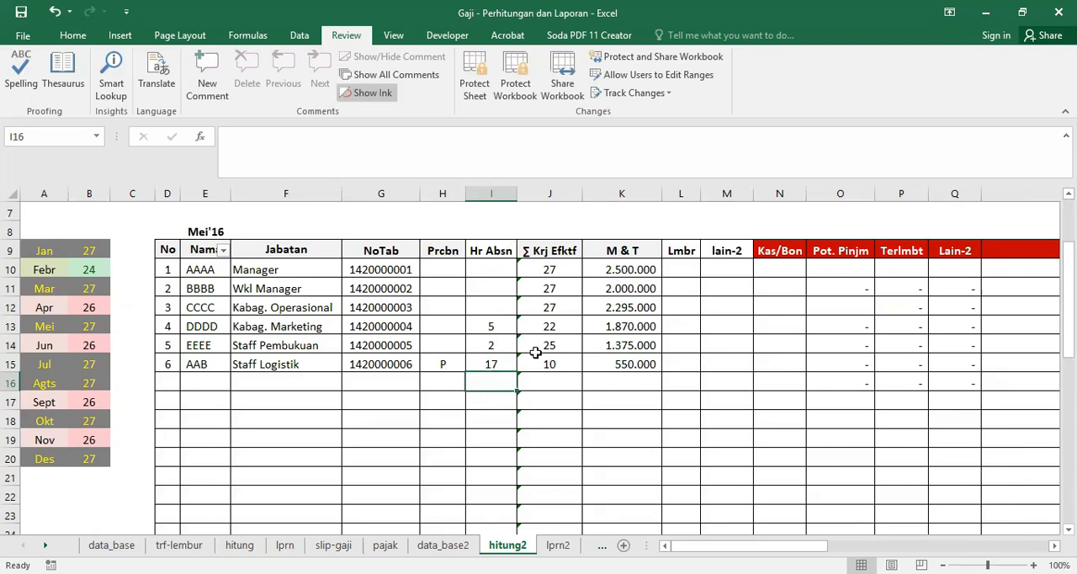
Step: Inspect the absence deduction formula in H19 and the probation formula in D19 for employee AAB on the lprn2 report
left_click(555, 545)
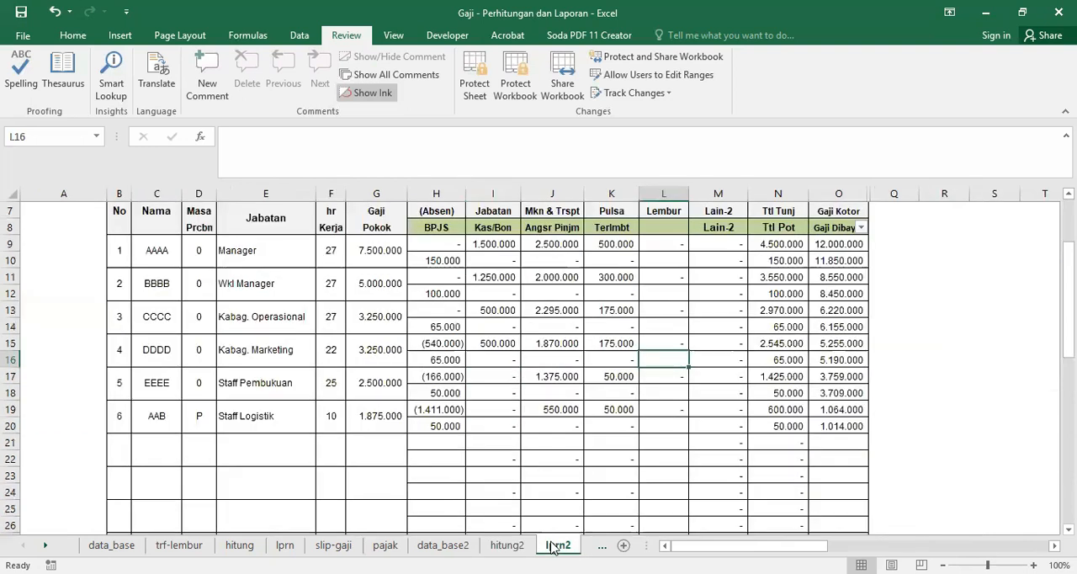
left_click(434, 409)
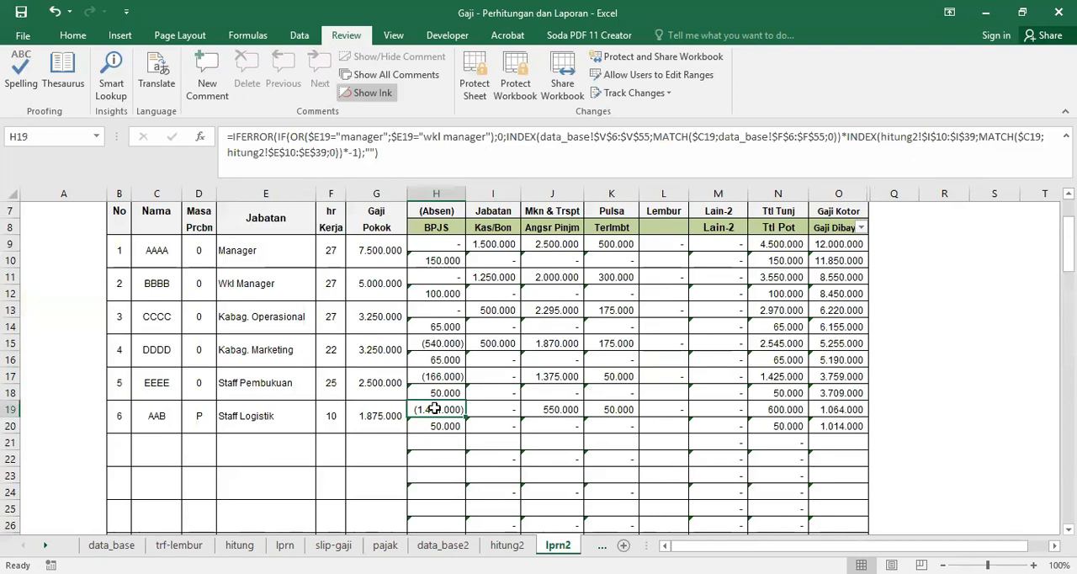
left_click(192, 423)
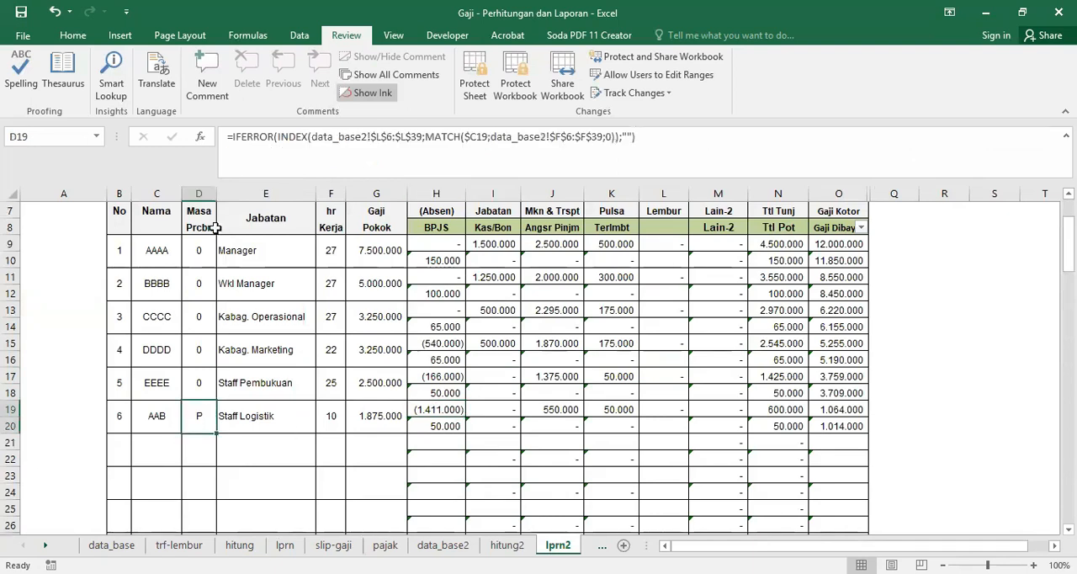
left_click(438, 409)
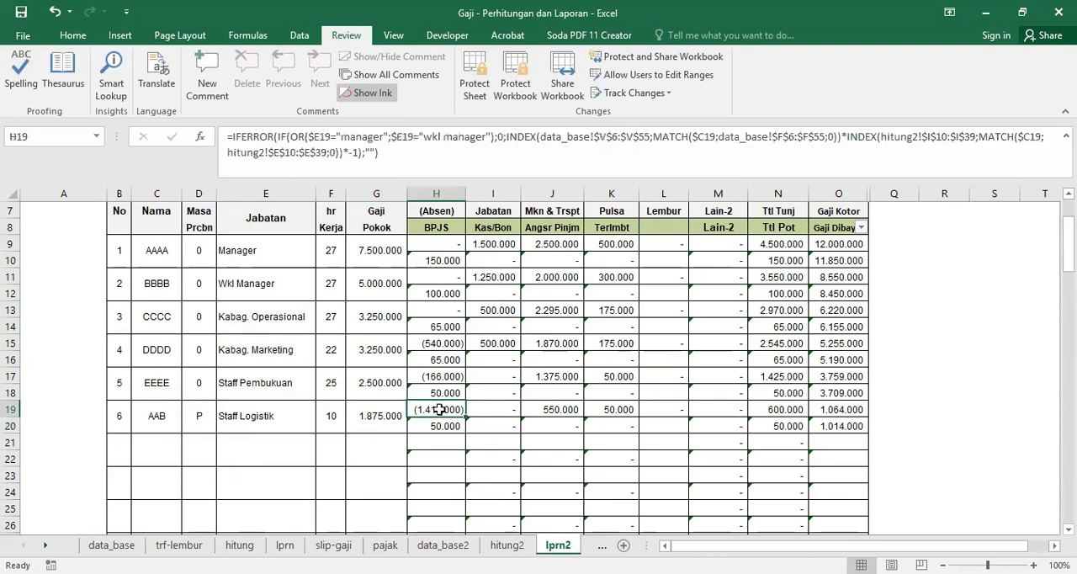
Step: Inspect the Gaji Pokok formula in G19 and absence deduction in H19 on lprn2 against AAB's absence days on hitung2
left_click(371, 415)
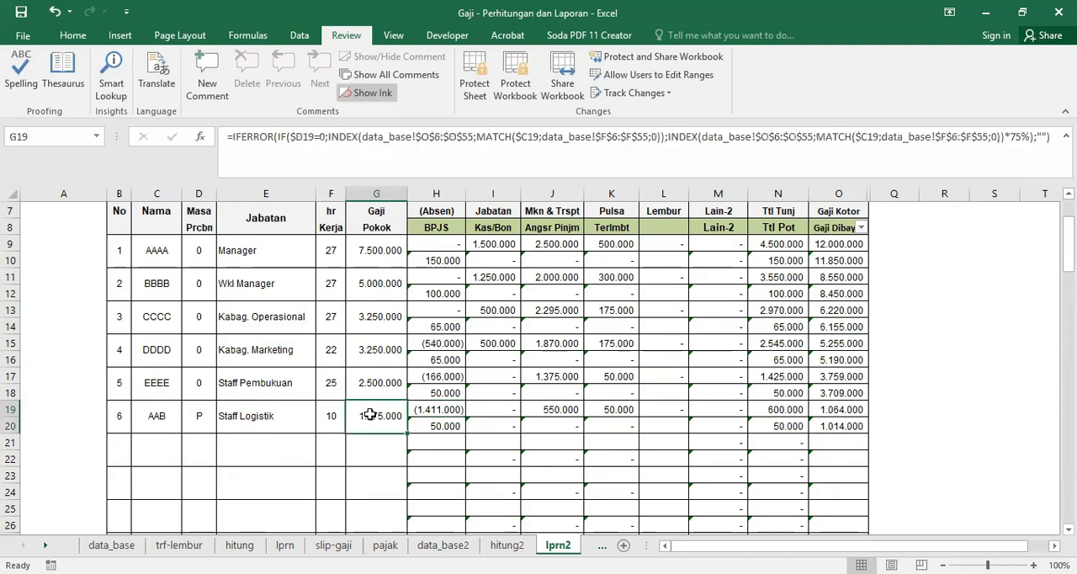
left_click(430, 409)
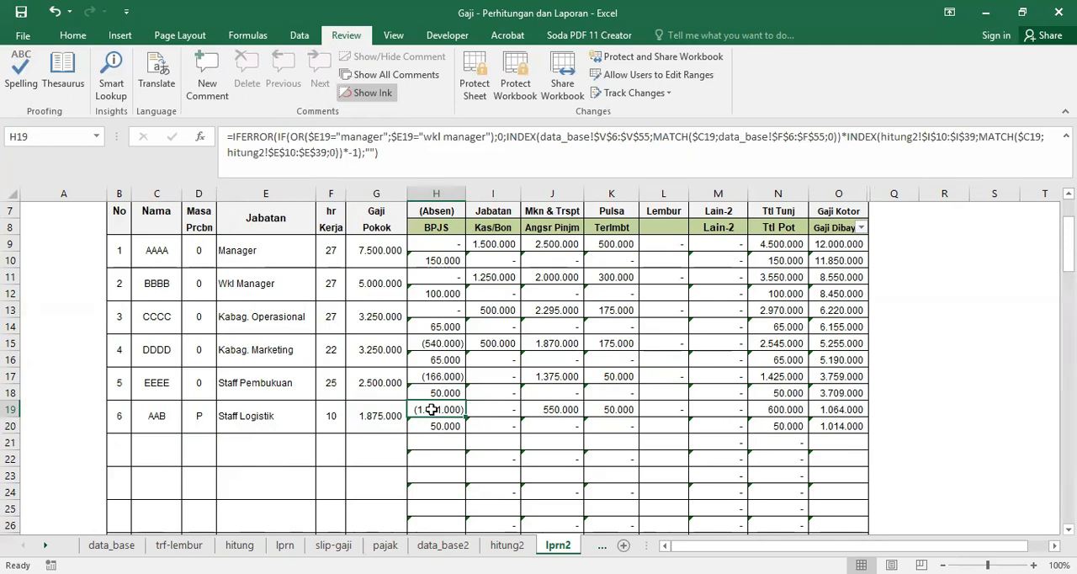
left_click(507, 545)
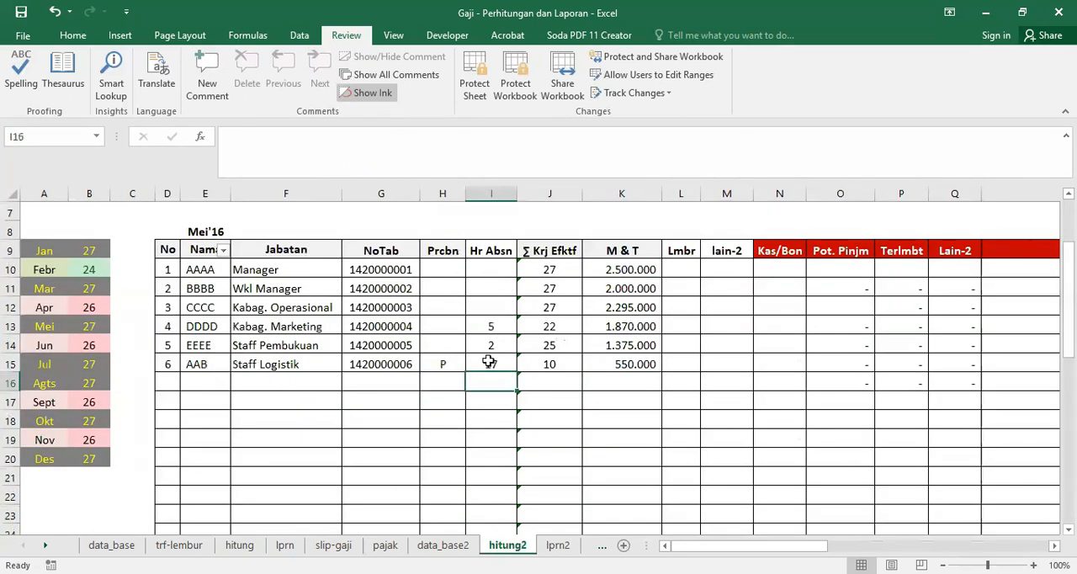
left_click(558, 545)
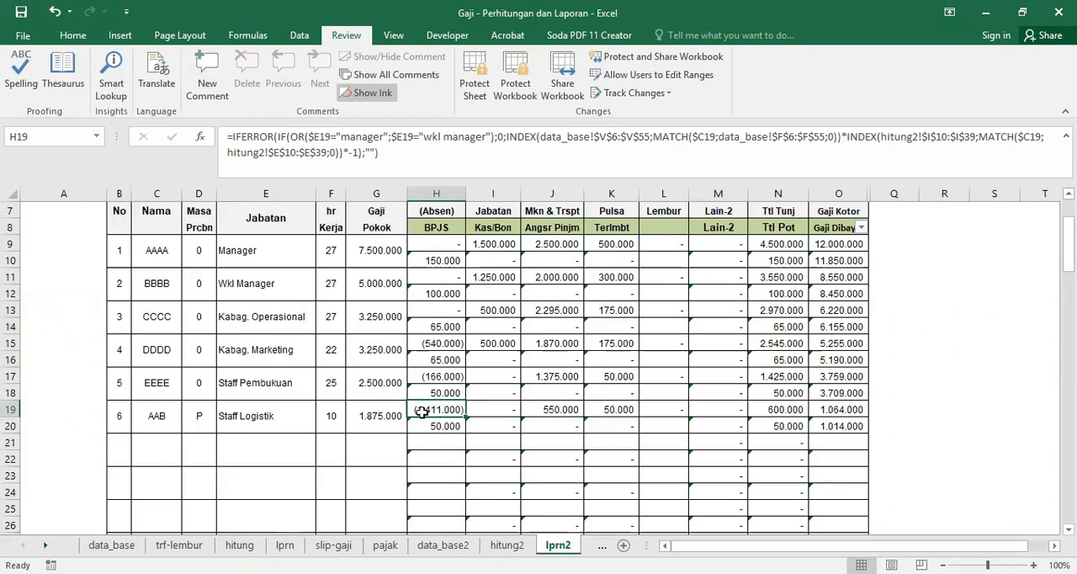
Step: Trace the absence deduction's sources: the Upah / Hr column and V8 formula on data_base2, and the Hr Absn column on hitung2
left_click(444, 545)
left_click_drag(744, 545, 858, 545)
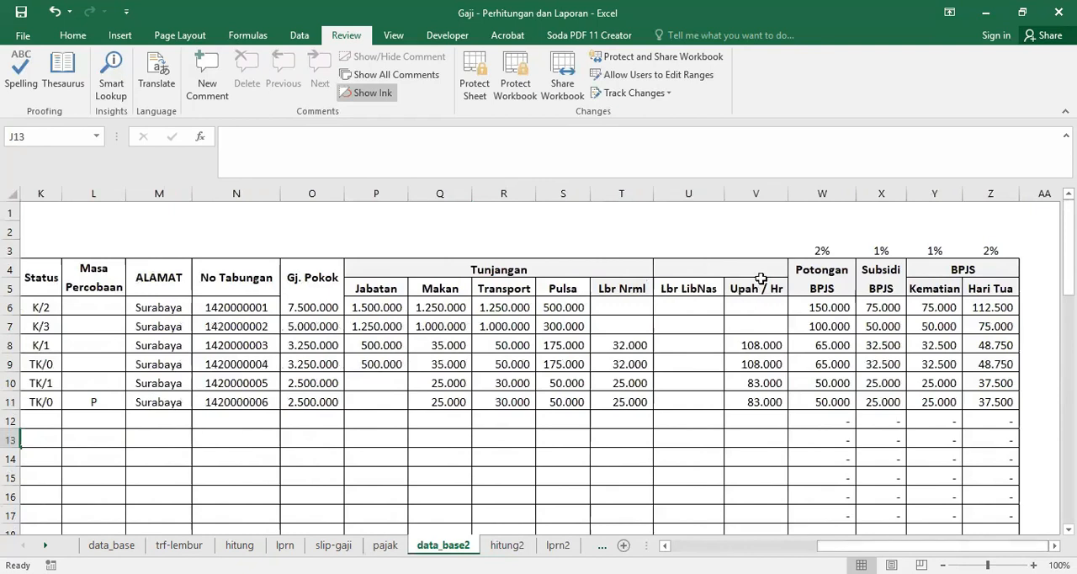
left_click(756, 193)
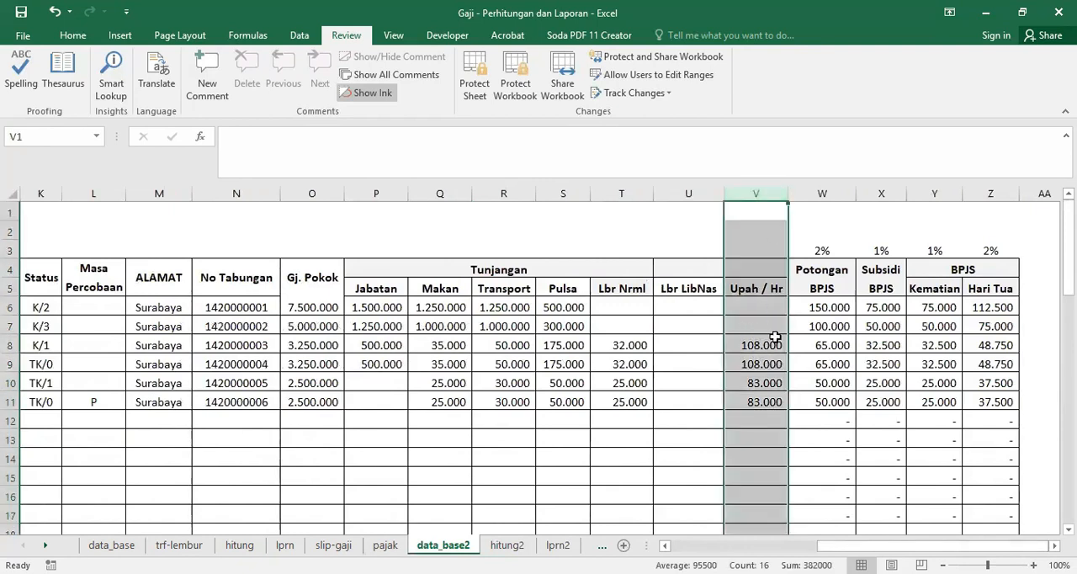
left_click(763, 345)
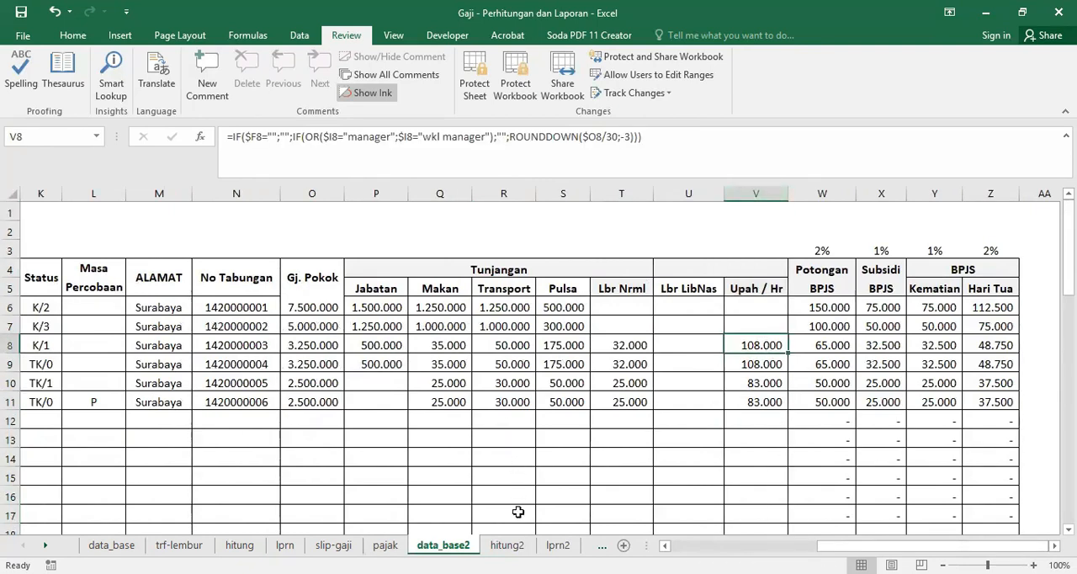
left_click(507, 545)
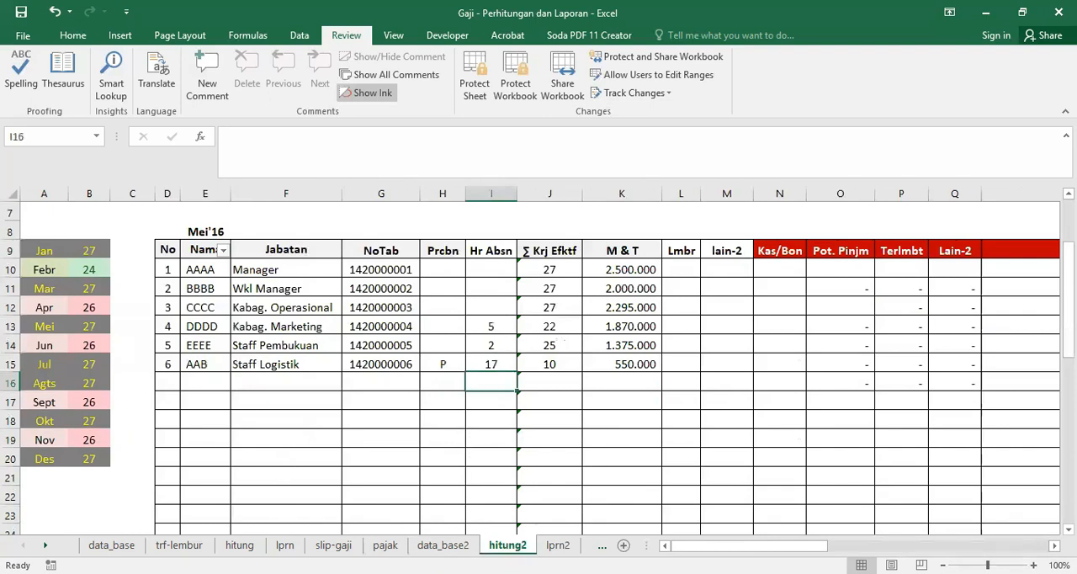
left_click(490, 195)
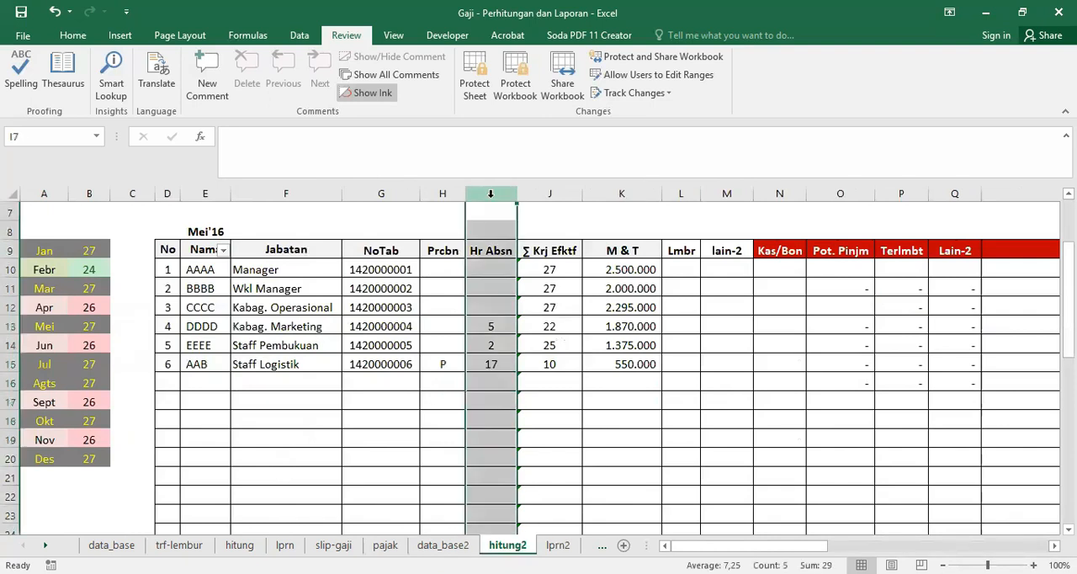
left_click(558, 545)
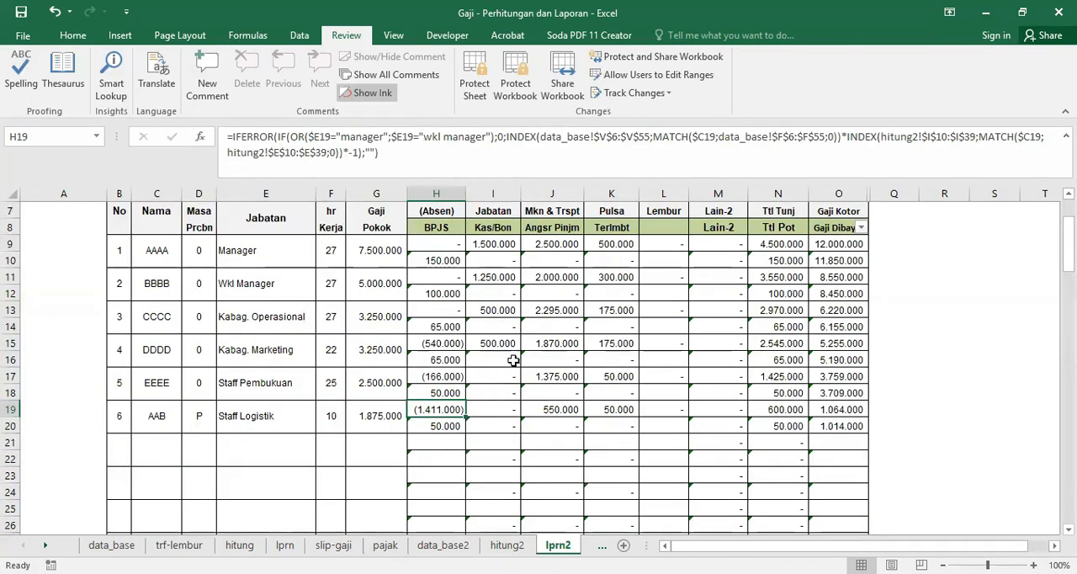
Step: Enter overtime in the Lmbr column on hitung2: 2 for DDDD, 4 for EEEE and 7 for AAB
left_click(508, 545)
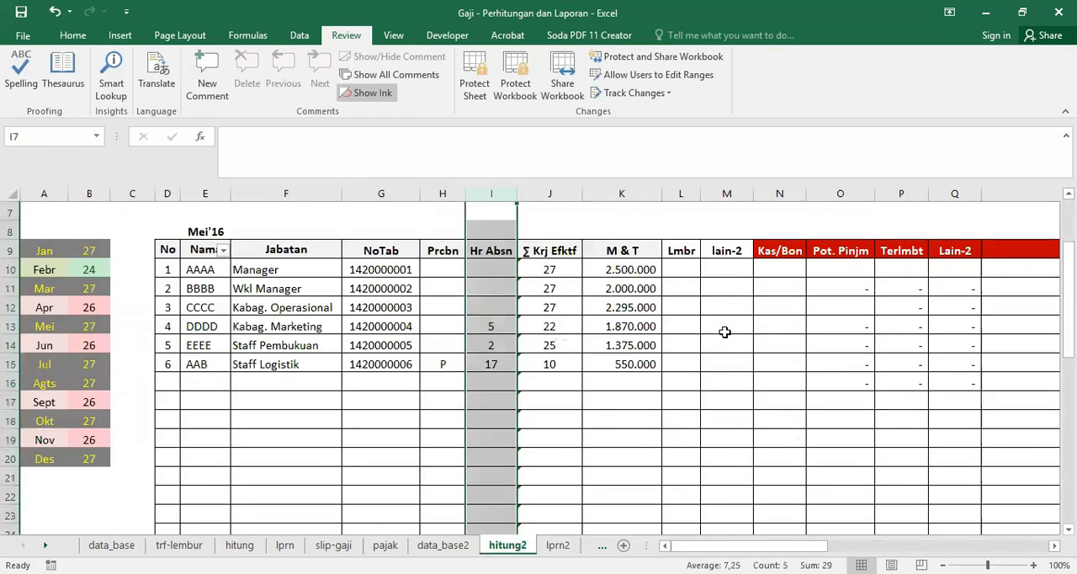
left_click(670, 329)
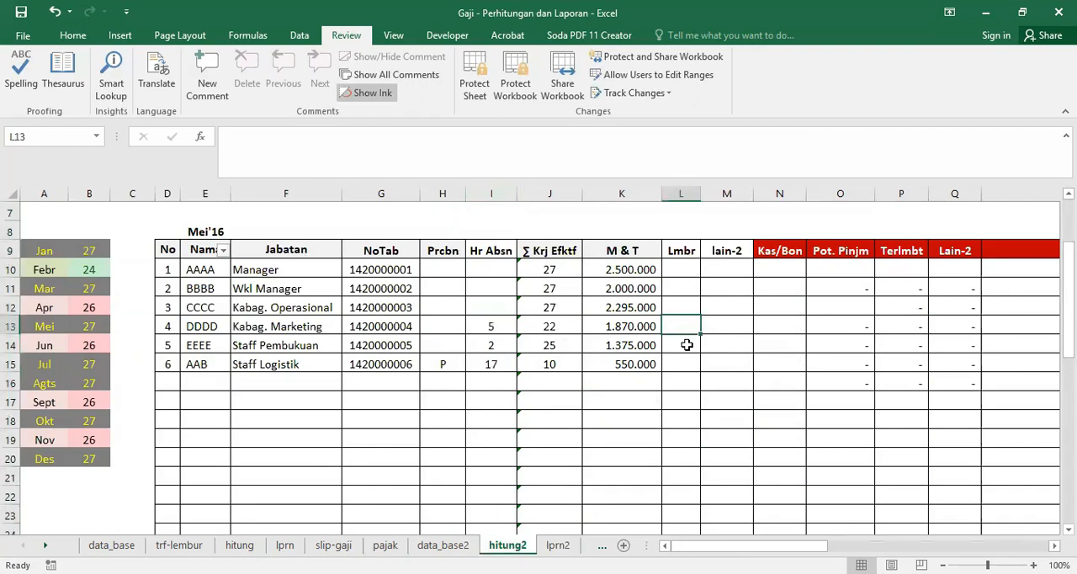
type("2")
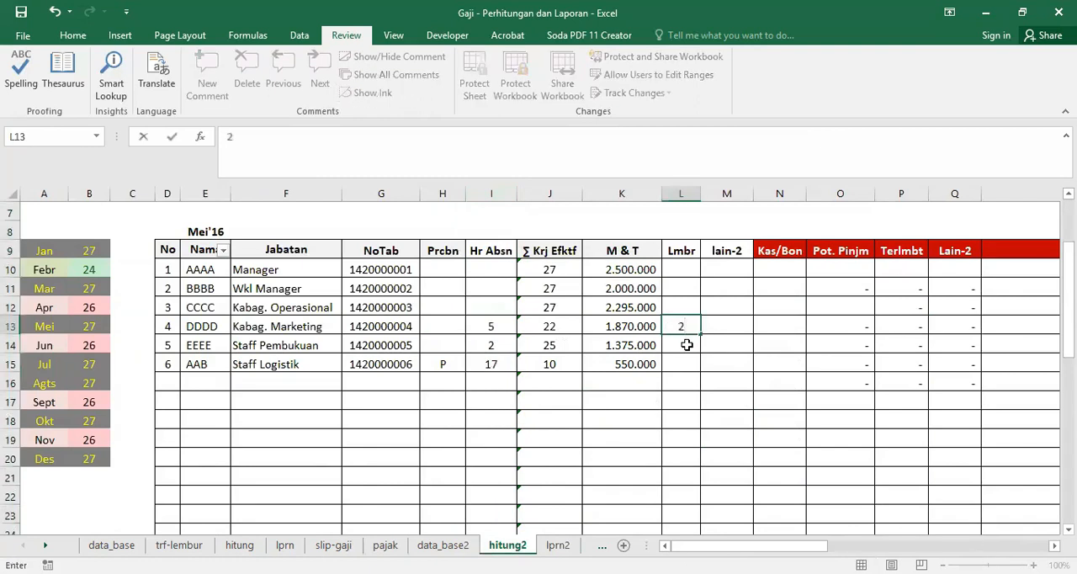
key("Return")
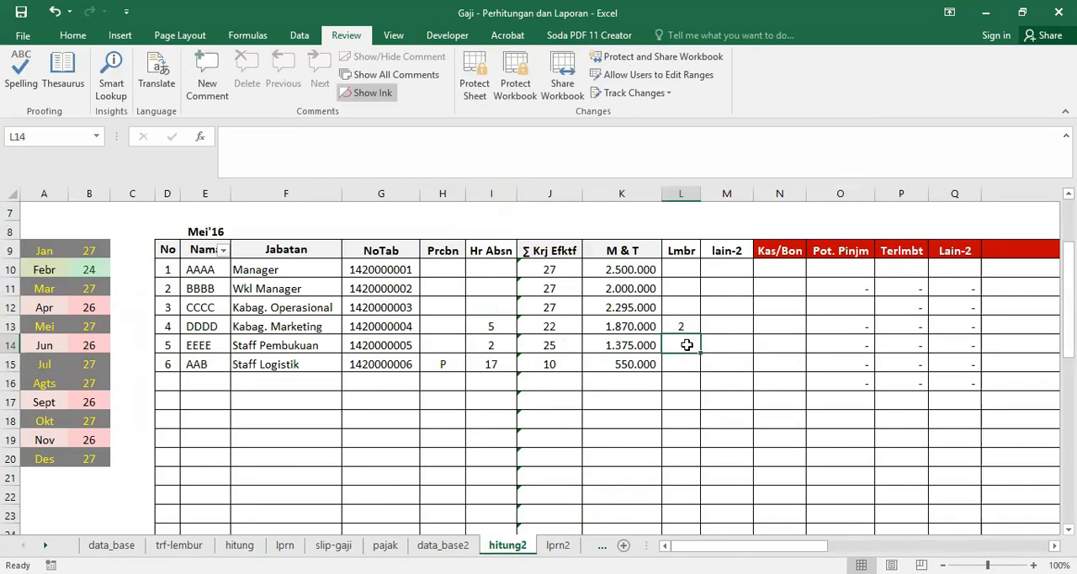
type("4")
key("Return")
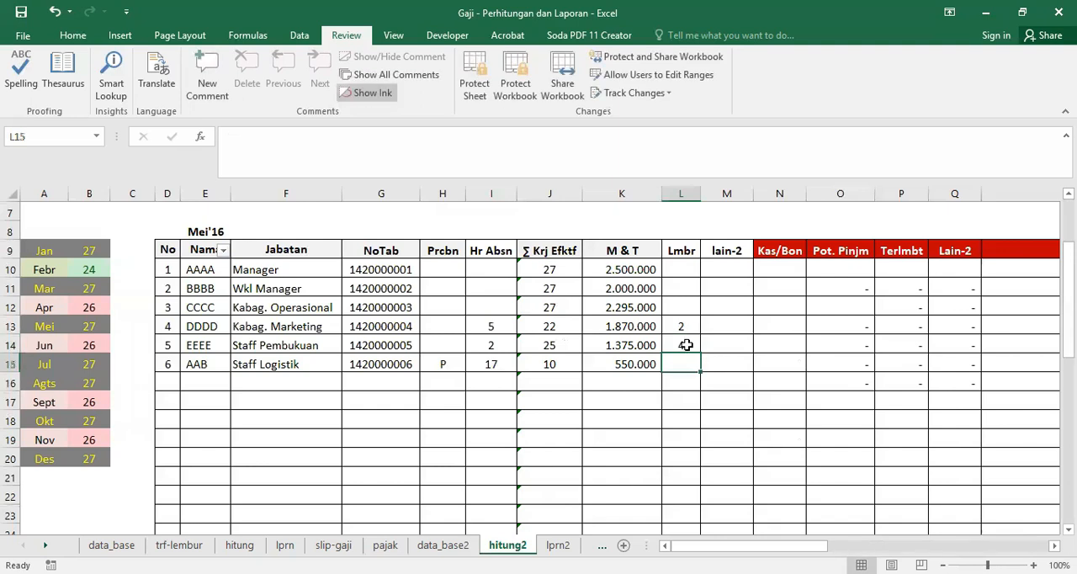
type("7")
key("Return")
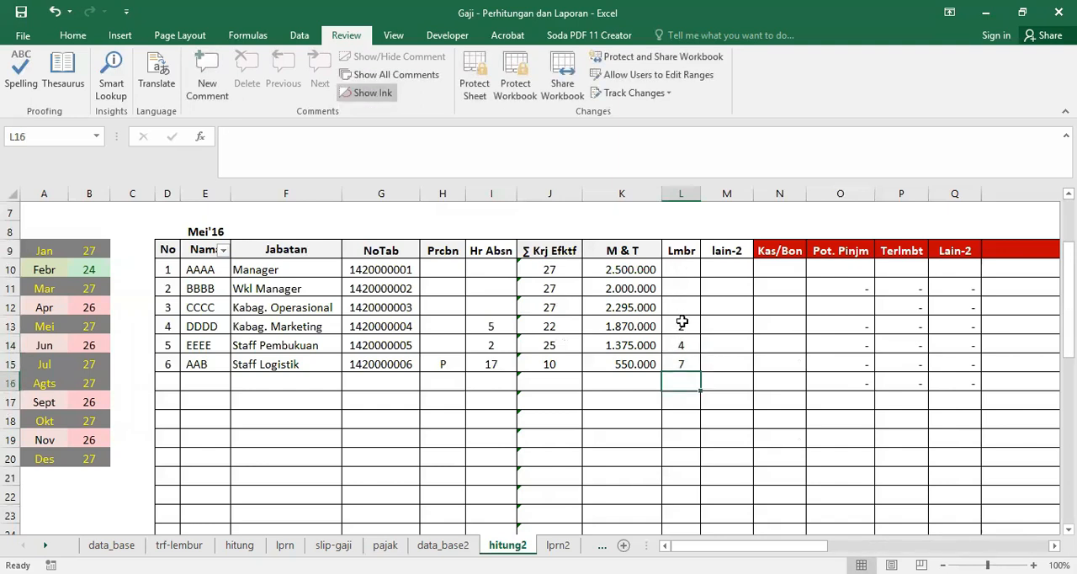
Step: Change the Lmbr overtime value for employee DDDD to 2,5
left_click(682, 325)
type("2,3")
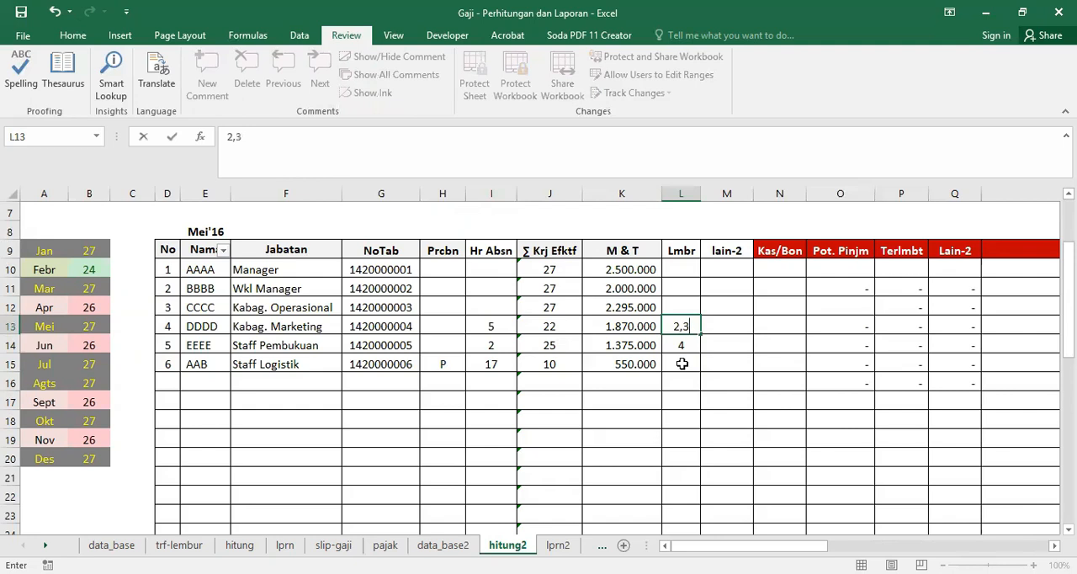
key("BackSpace")
type("5")
key("Return")
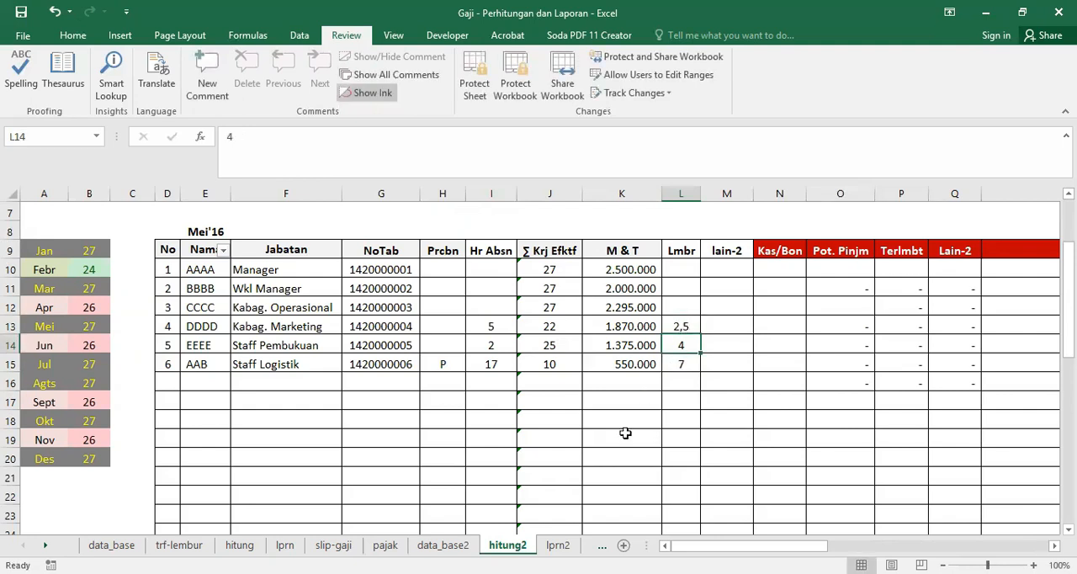
Step: Check the Lembur column on the lprn2 report and inspect DDDD's overtime formula in L15
left_click(558, 544)
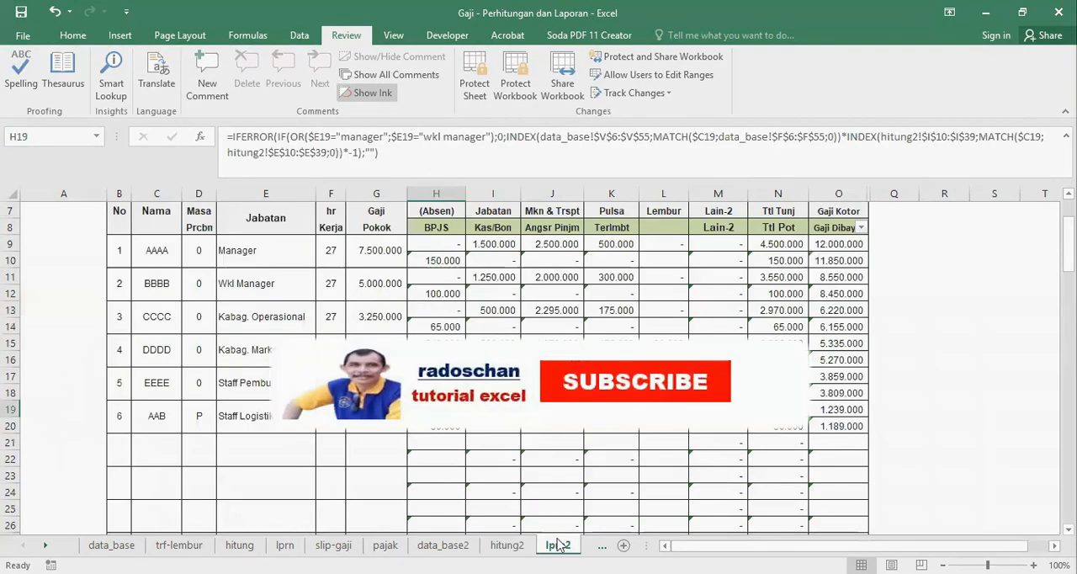
left_click(506, 544)
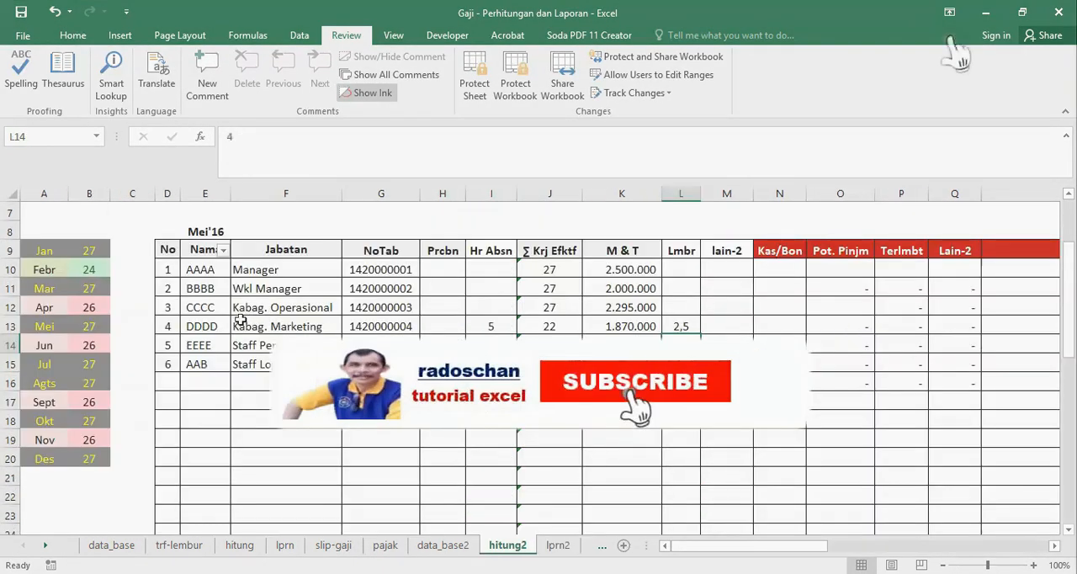
key("ctrl+Page_Down")
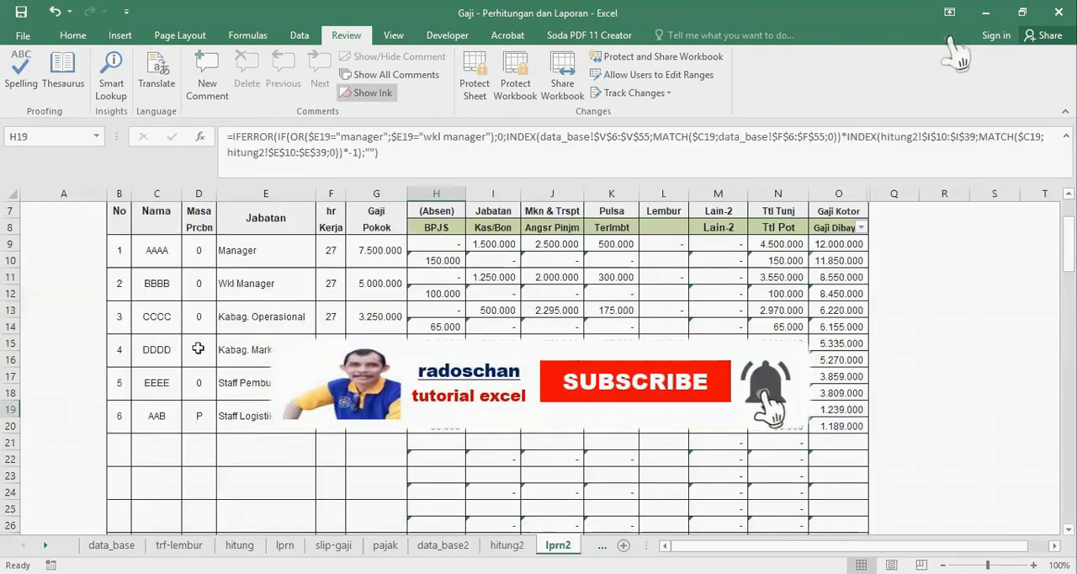
left_click(155, 379)
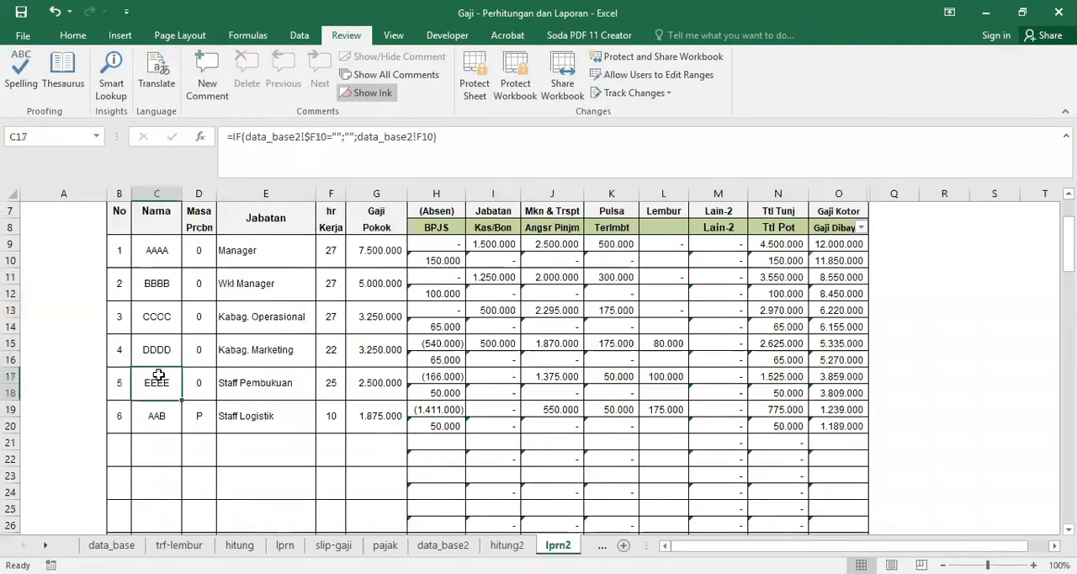
left_click(657, 212)
left_click(663, 342)
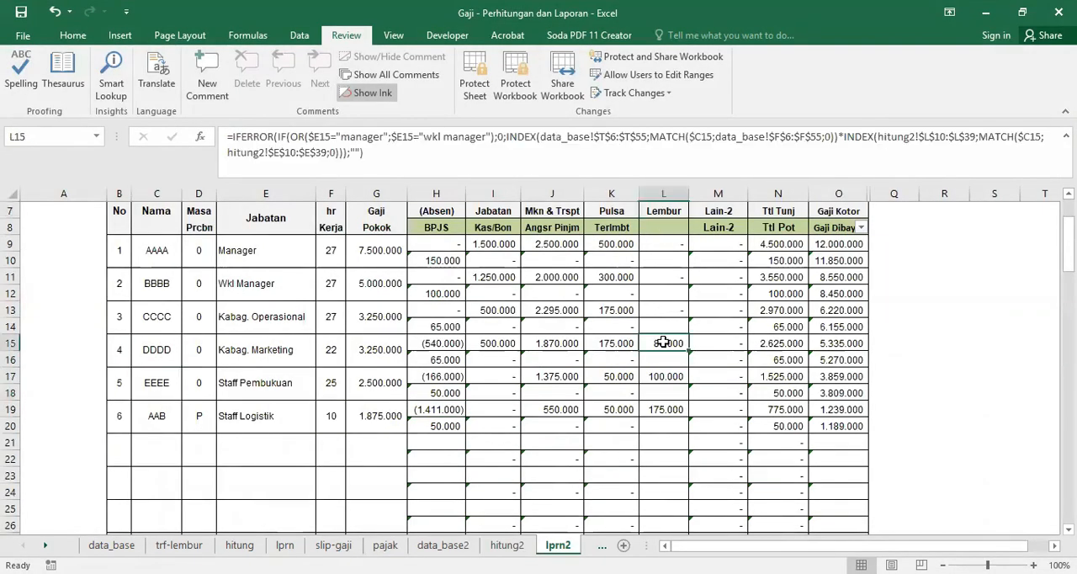
Step: Compare the overtime entries on hitung2 with the Lembur formulas for EEEE in L17 and AAB in L19 on lprn2
left_click(496, 547)
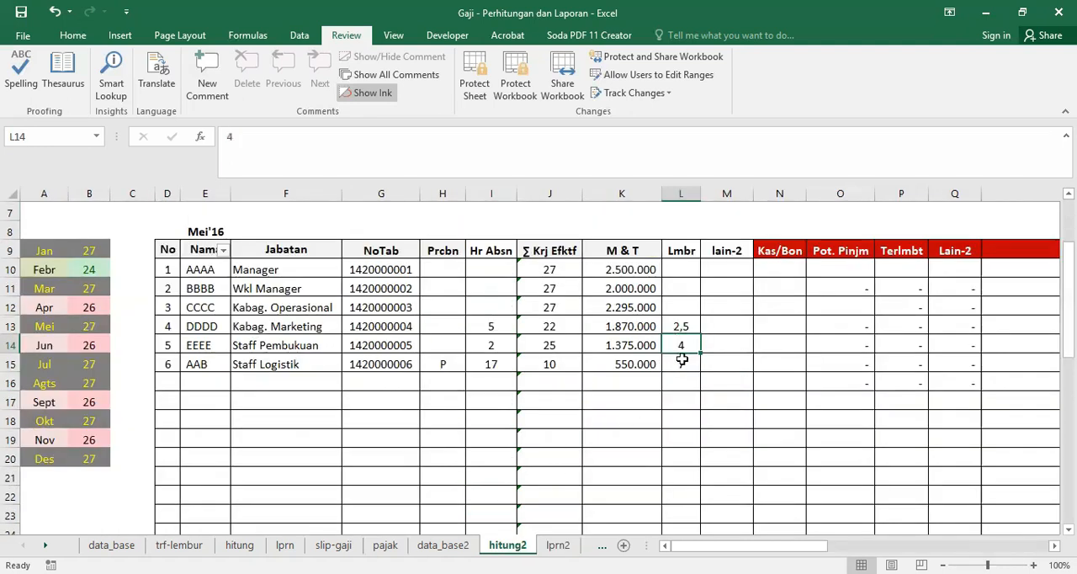
left_click(558, 545)
left_click(663, 376)
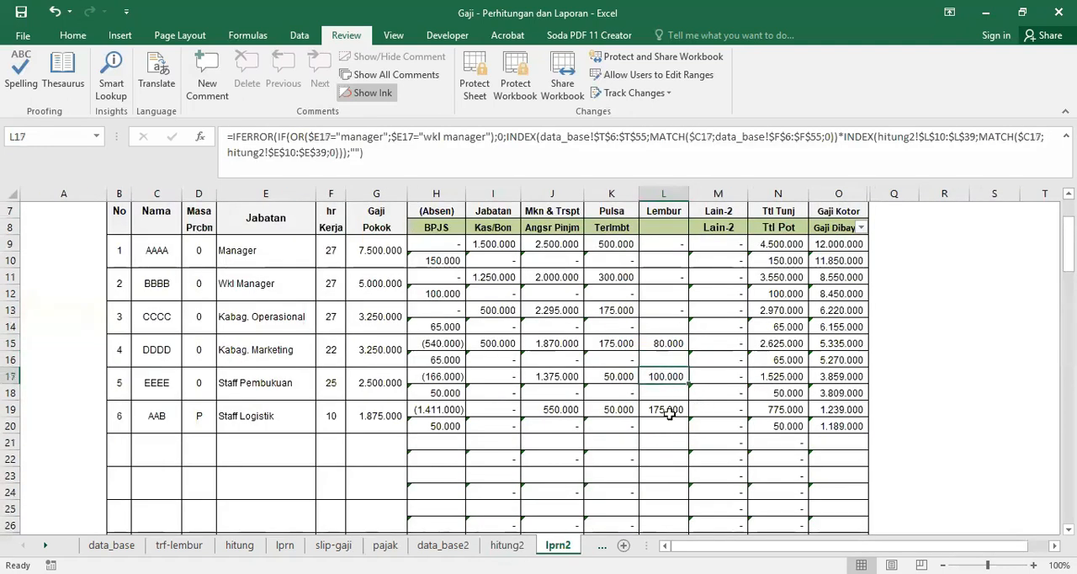
left_click(667, 409)
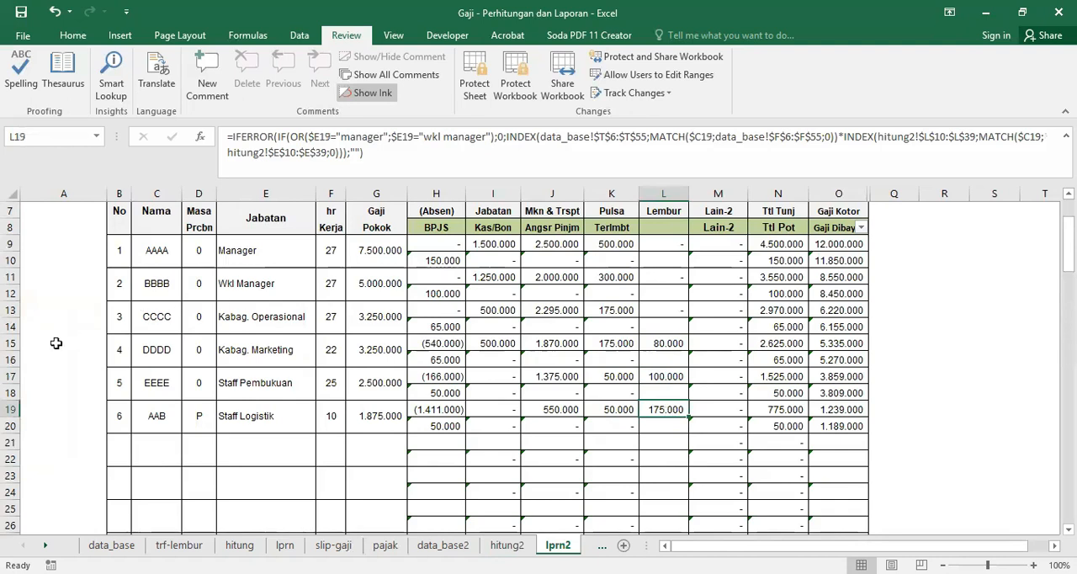
Step: Examine the paired report rows of DDDD (15–16) and EEEE (17–18) on lprn2, including DDDD's two cells in the Lembur column
left_click_drag(13, 347, 12, 360)
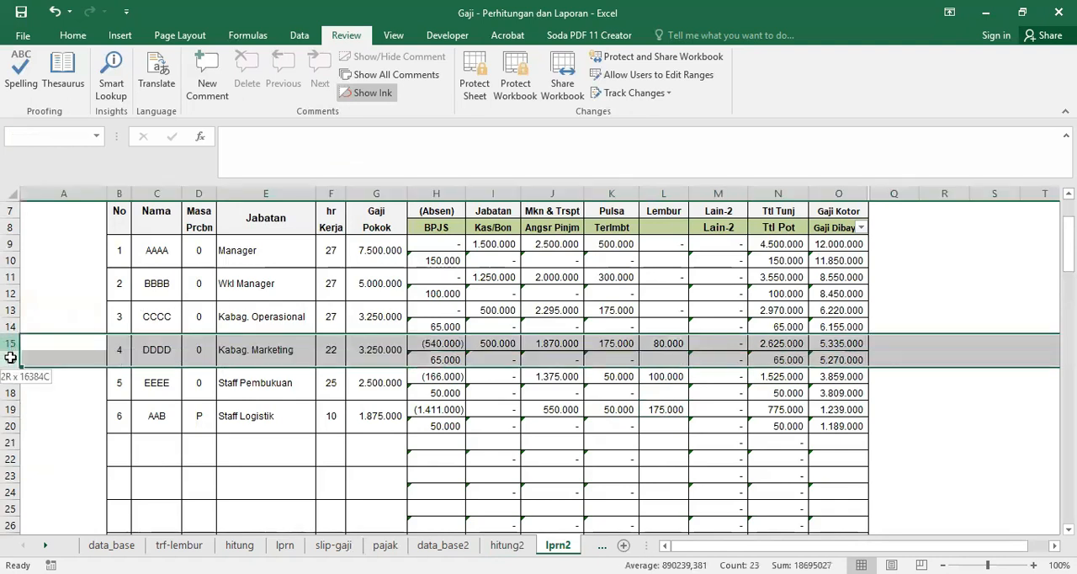
scroll(644, 409, "up", 1)
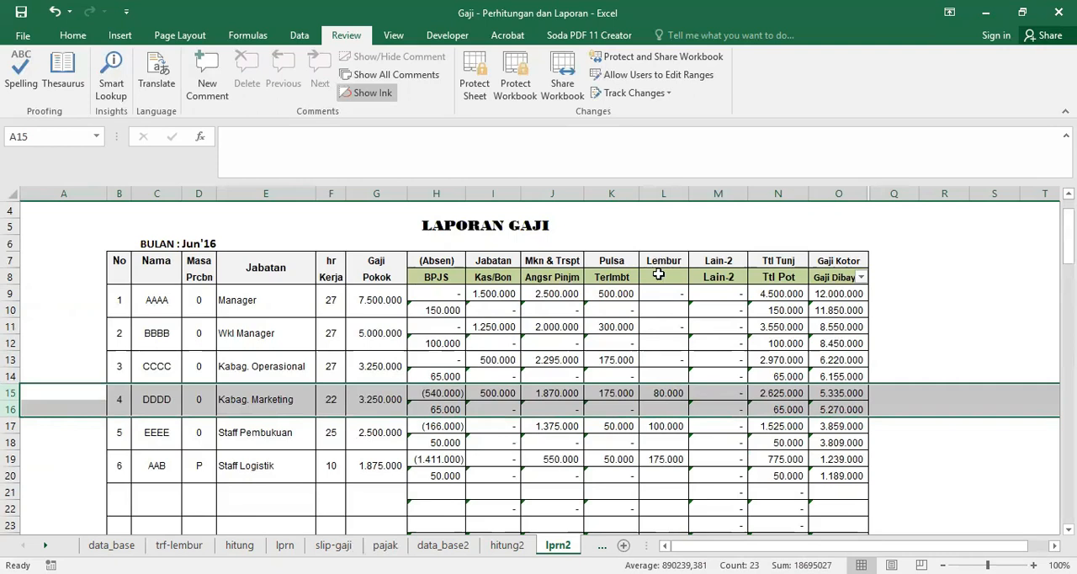
left_click(664, 408)
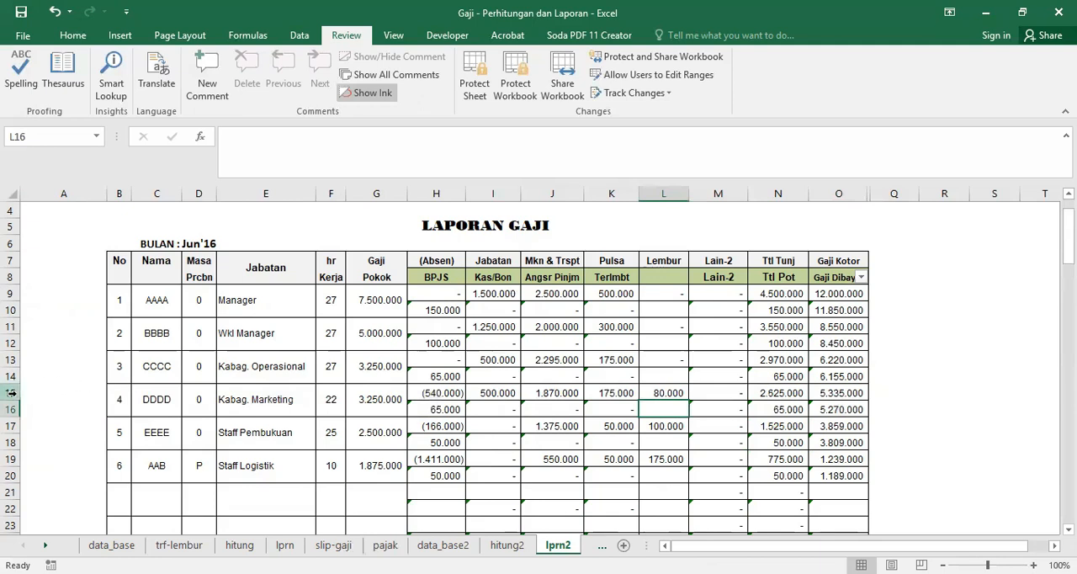
left_click_drag(11, 392, 12, 409)
left_click(664, 393)
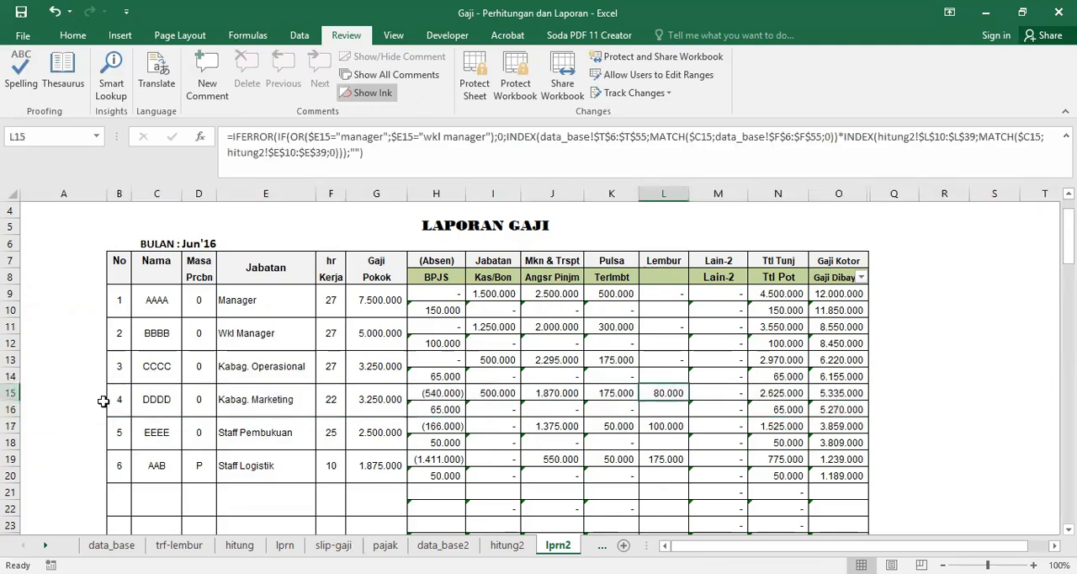
left_click_drag(9, 428, 11, 442)
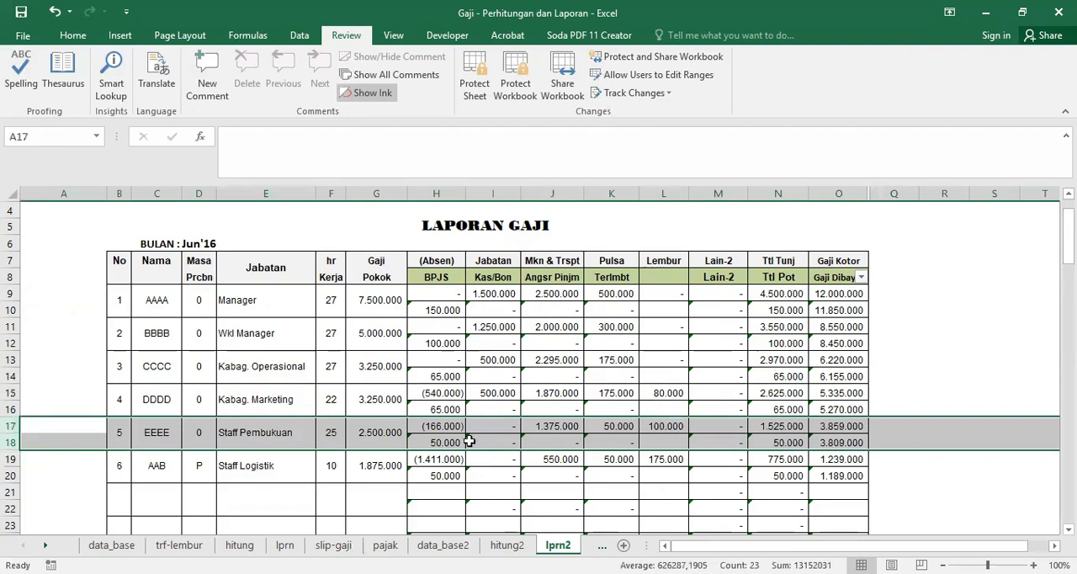
Step: Enter a cash advance of 100000 in the Kas/Bon column for employee EEEE on hitung2
left_click(507, 545)
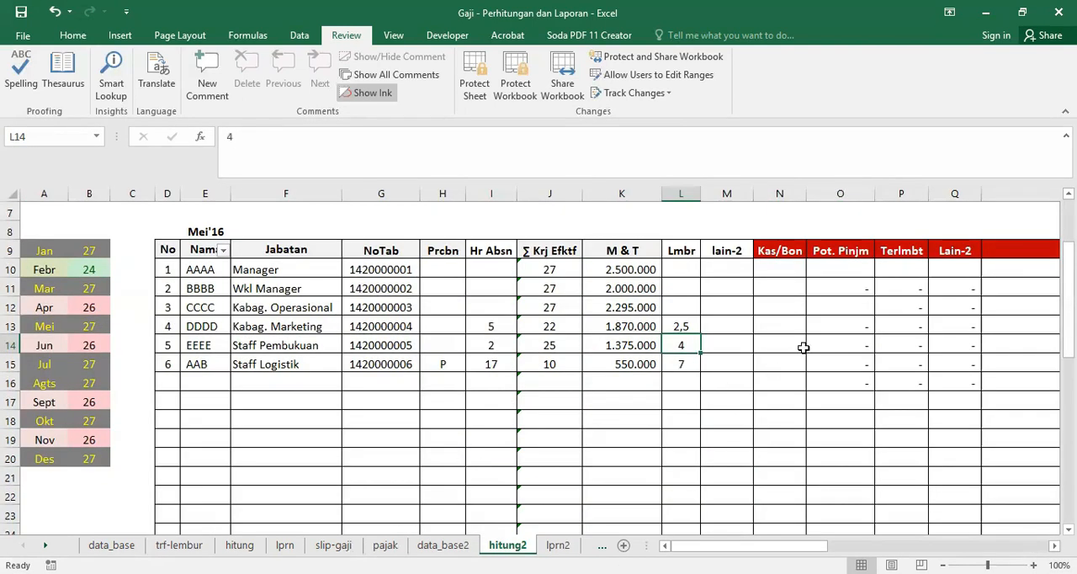
left_click(778, 343)
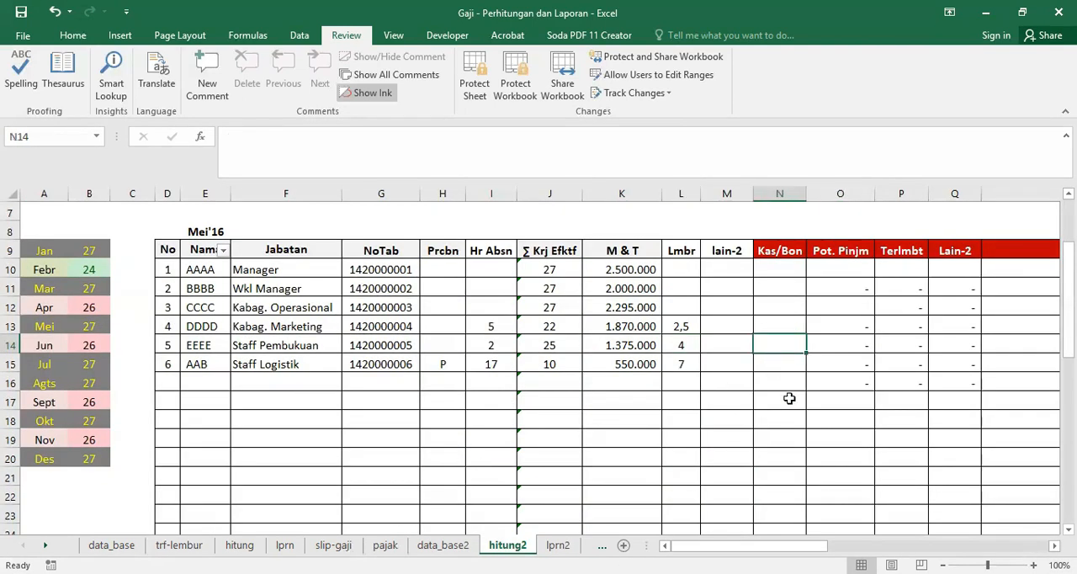
type("1000000")
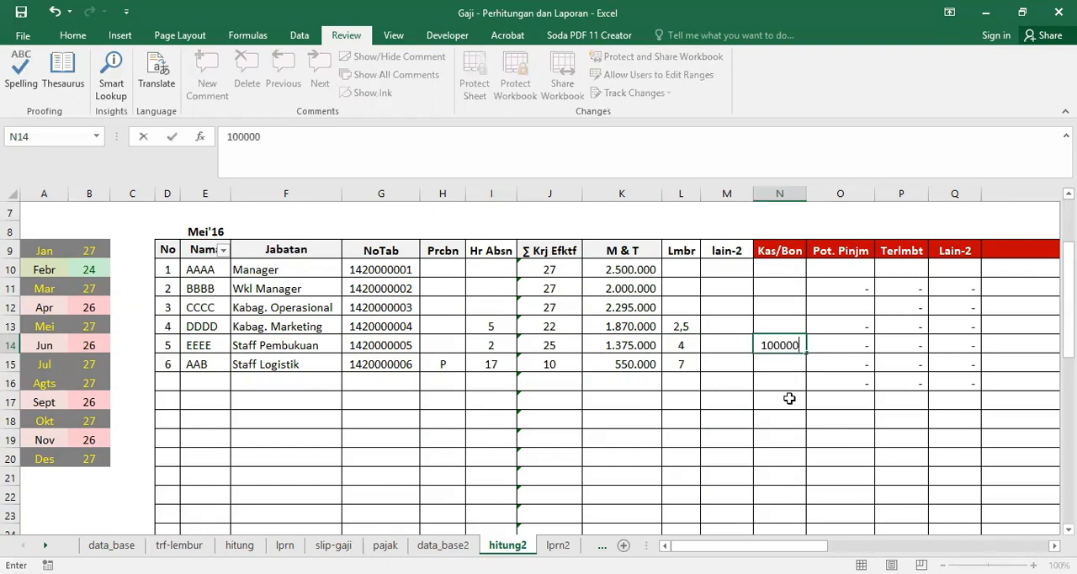
key("Return")
key("Up")
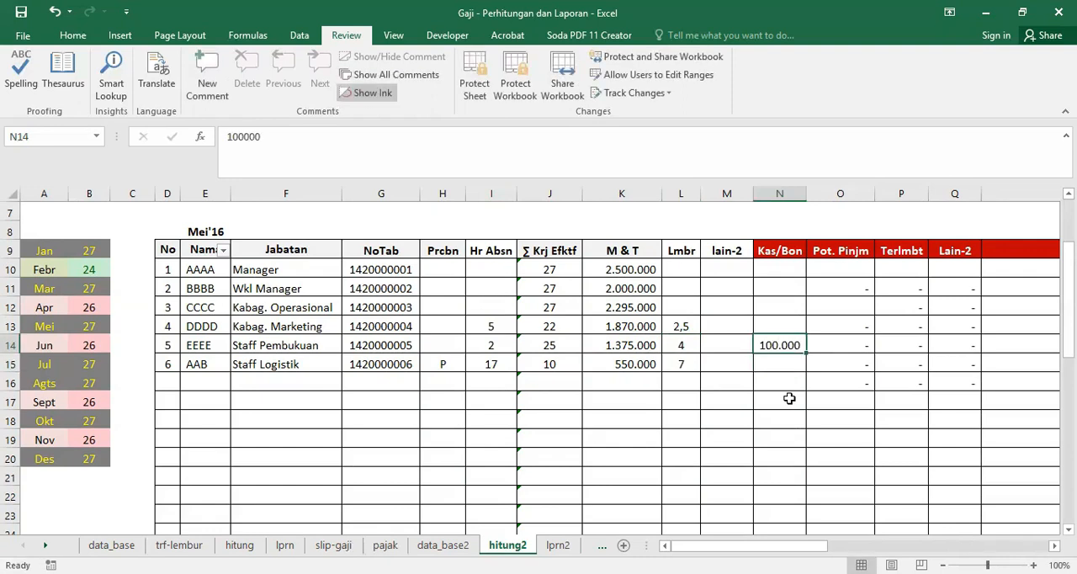
Step: Enter the note "kas bon tgl 02 agts" in the Ket 1 column for employee EEEE on hitung2
key("Right")
key("Right")
key("Right")
key("Right")
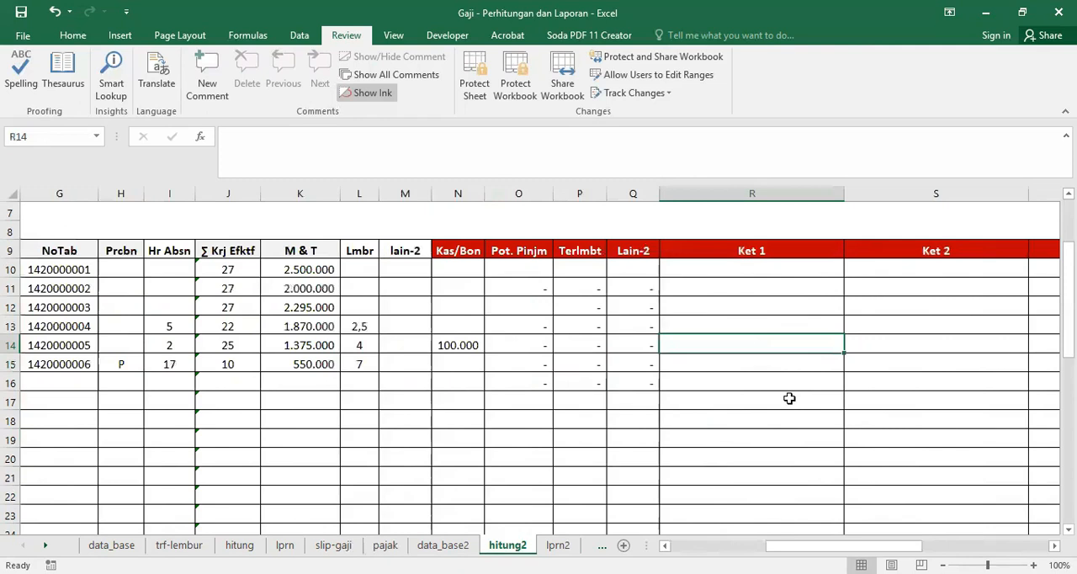
type("kas bon tgl 02 ")
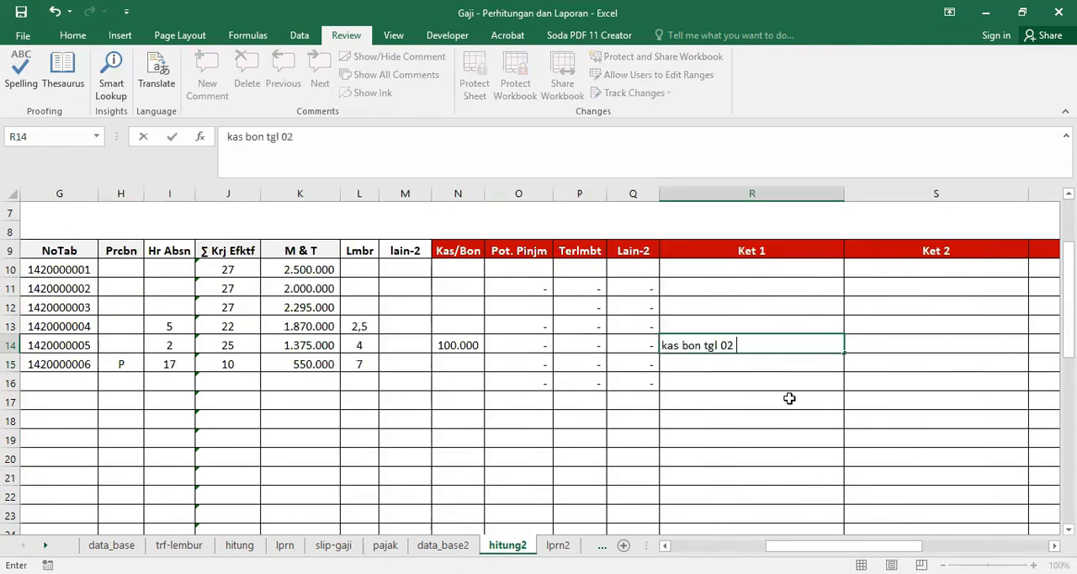
type("agts")
key("Return")
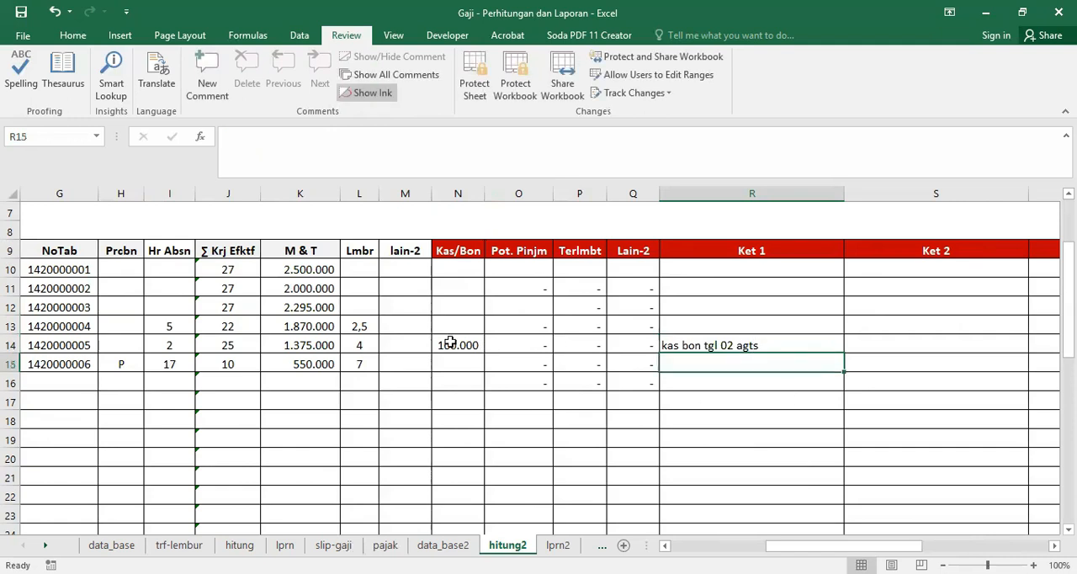
Step: Check EEEE's Kas/Bon deduction in rows 17–18 of lprn2 against the entry on hitung2
left_click(558, 545)
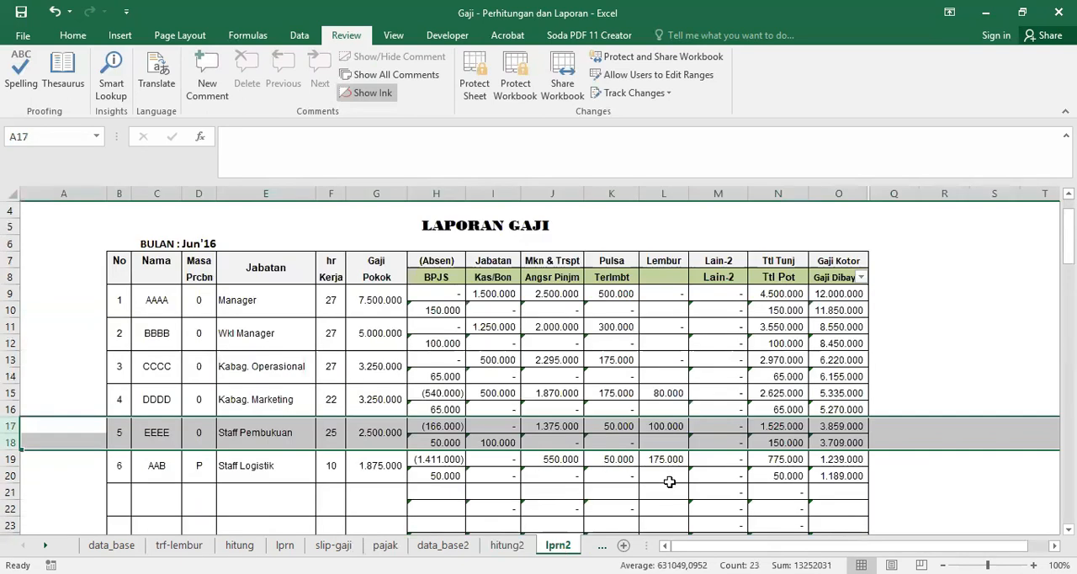
left_click(493, 441)
mouse_move(18, 430)
left_mouse_down()
mouse_move(18, 459)
mouse_move(17, 444)
left_mouse_up()
left_click(497, 545)
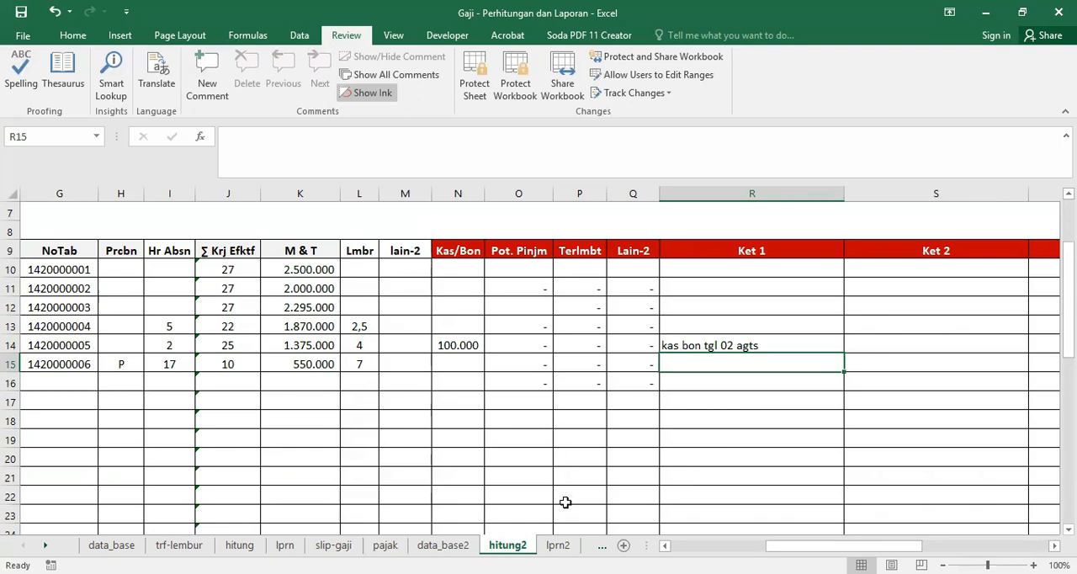
left_click(558, 546)
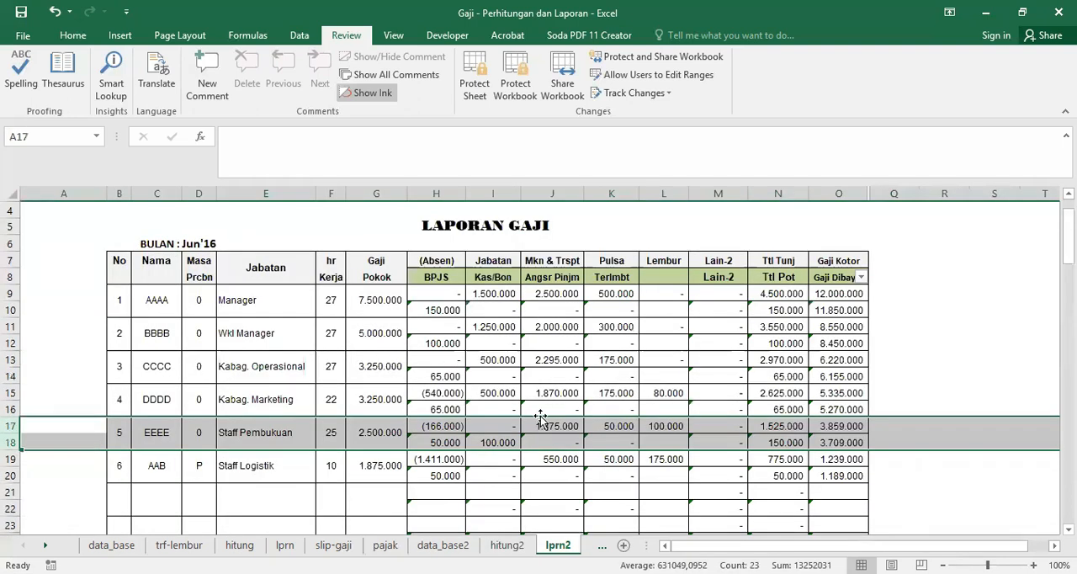
Step: On slip-gaji (2), set the Dari number of the sequential print range to 4
left_click(602, 545)
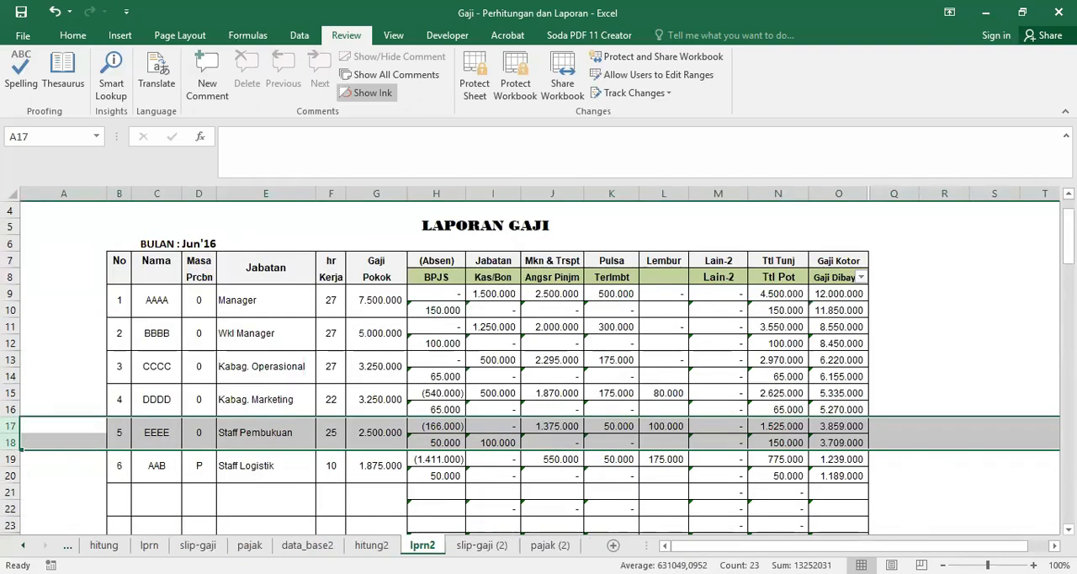
left_click(483, 545)
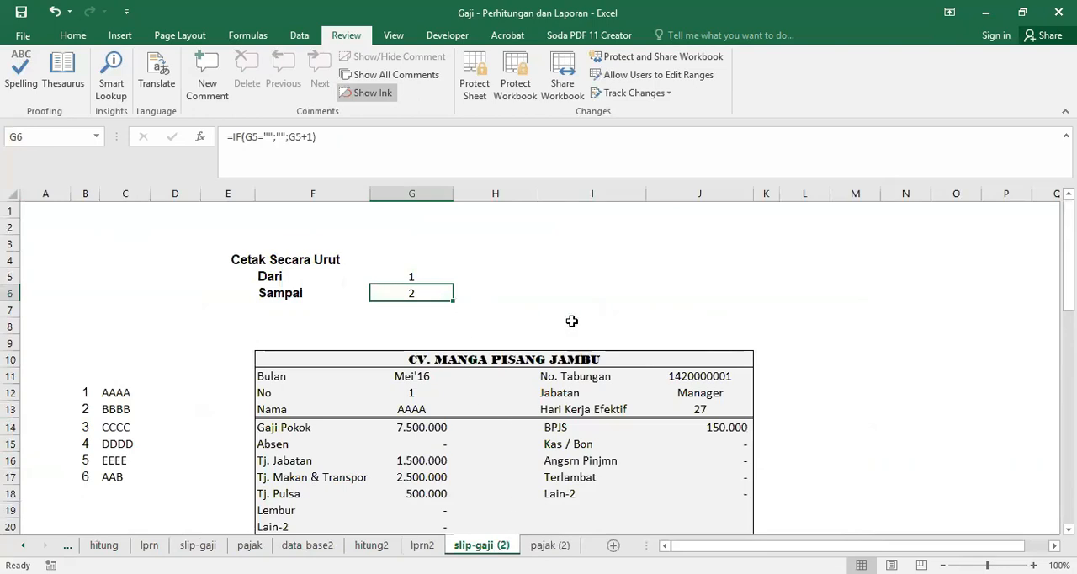
scroll(575, 318, "down", 1)
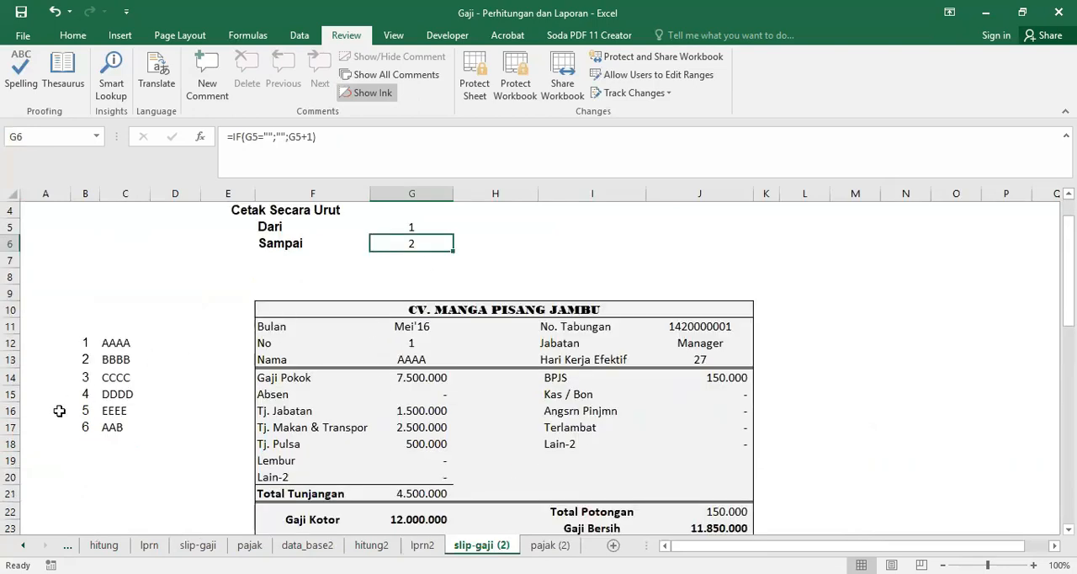
left_click(405, 228)
type("4")
key("Return")
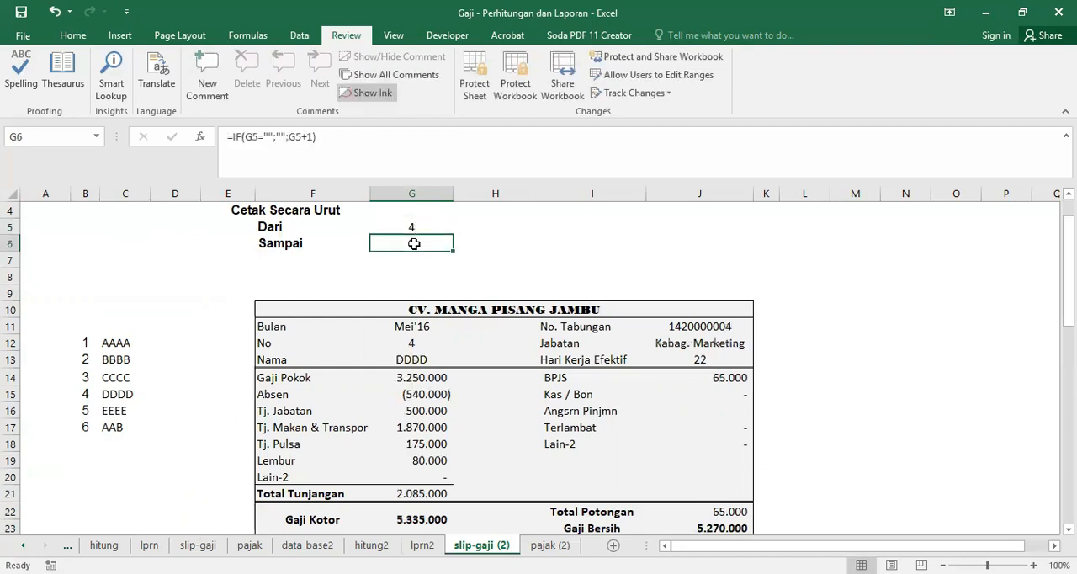
Step: Examine EEEE's salary slip, inspecting the formulas of the Kas / Bon amount in J42 and the Catatan note in G54
scroll(657, 370, "down", 4)
scroll(656, 370, "down", 9)
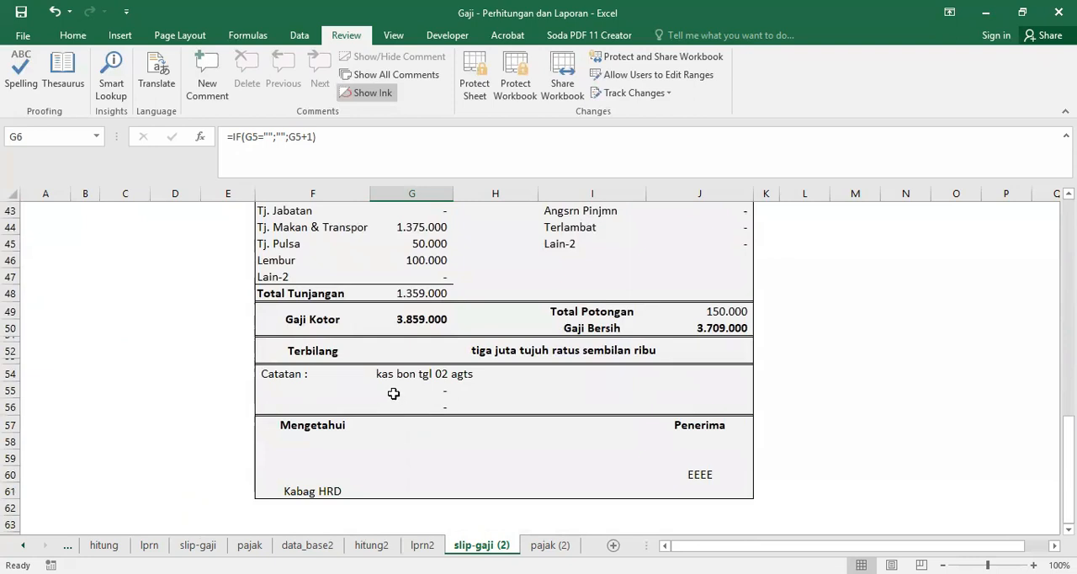
scroll(683, 432, "up", 2)
left_click(726, 295)
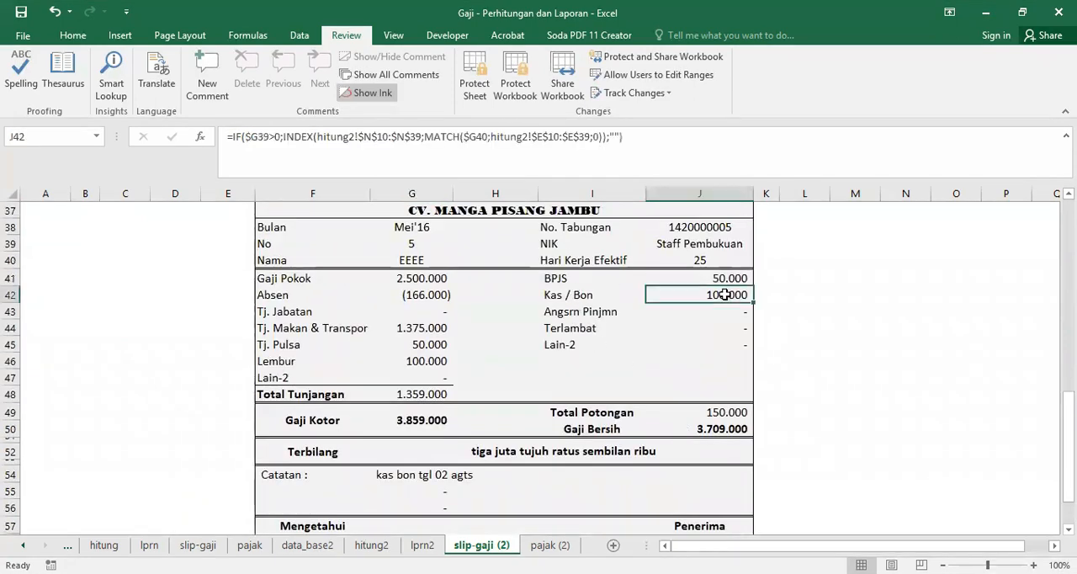
scroll(726, 294, "down", 2)
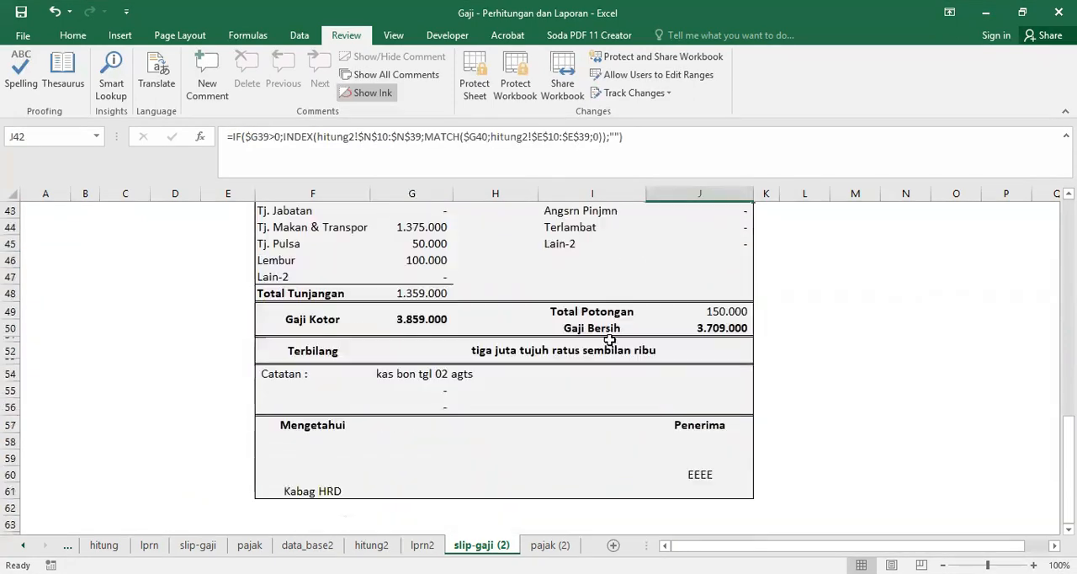
left_click(415, 375)
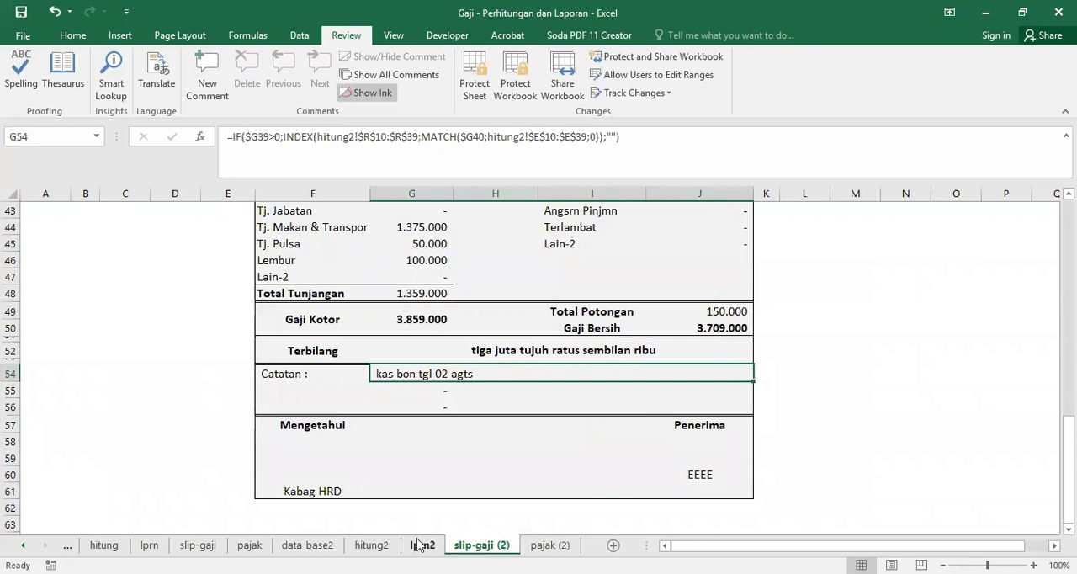
Step: Enter a loan deduction of 200000 in the Pot. Pinjm column for employee EEEE on hitung2
left_click(308, 545)
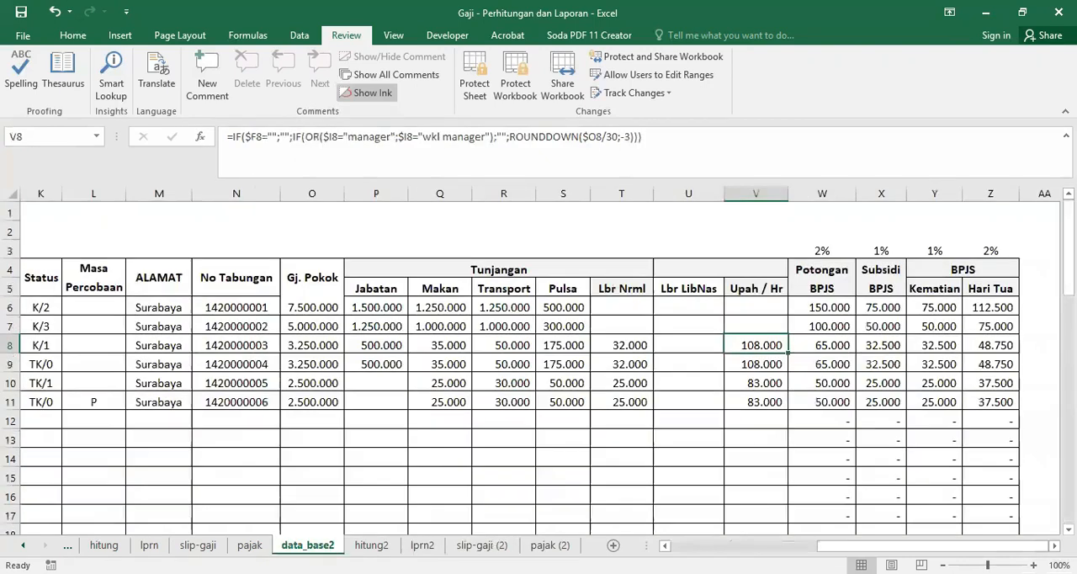
left_click(386, 547)
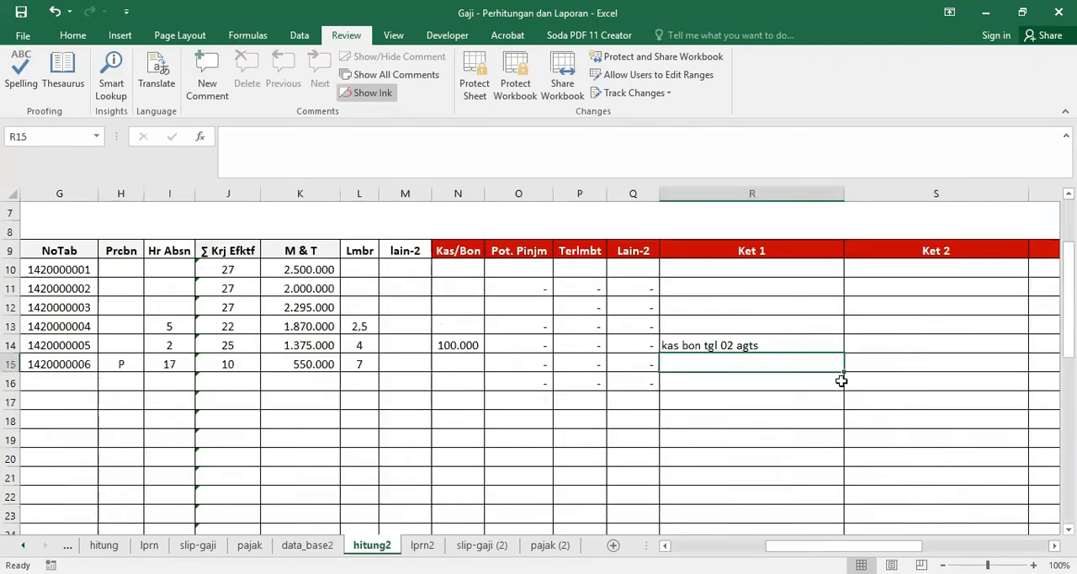
left_click(513, 342)
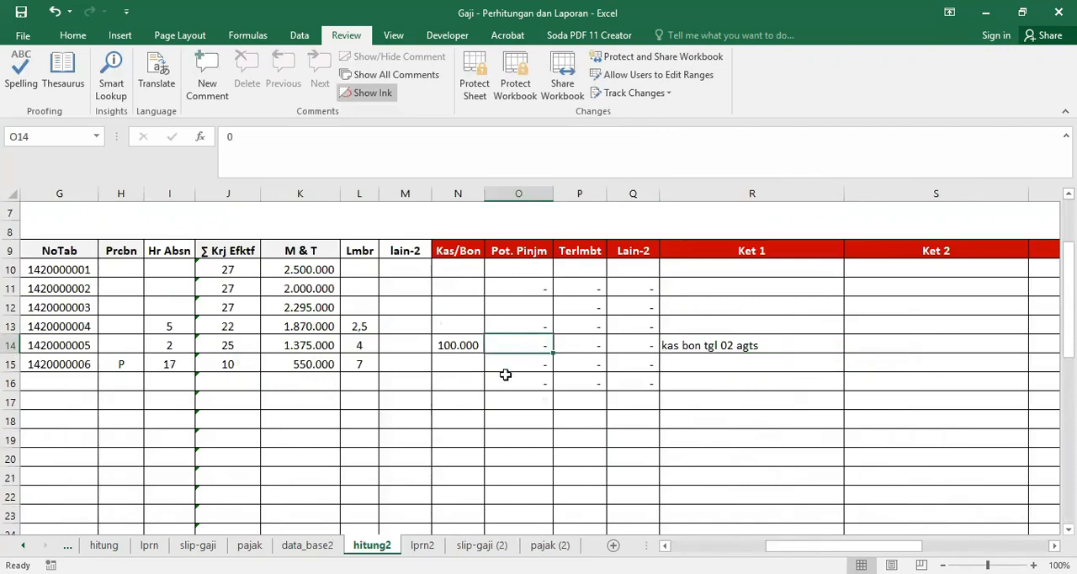
type("200000")
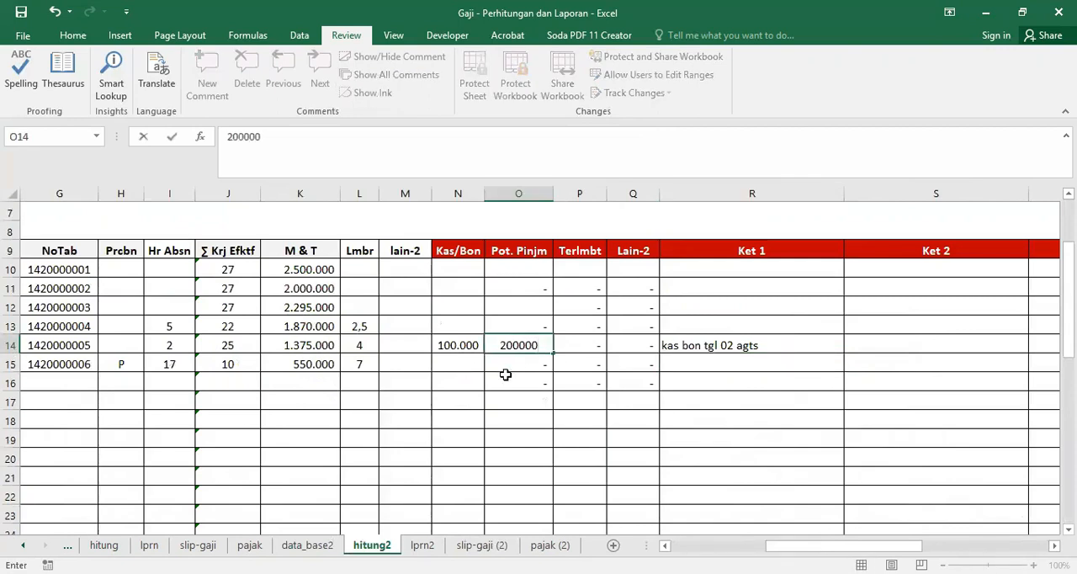
key("Tab")
key("Tab")
key("Tab")
key("Tab")
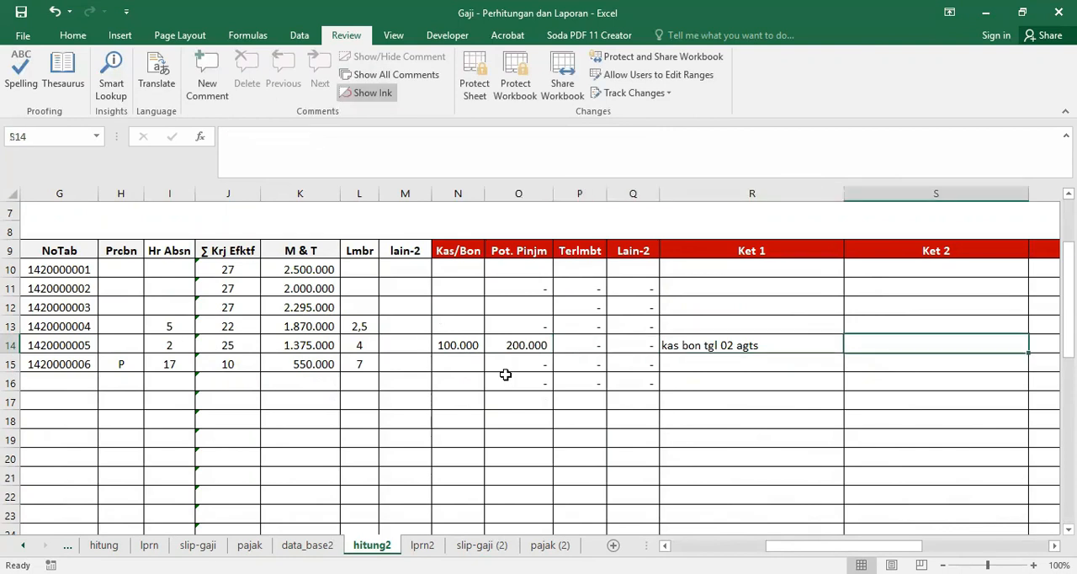
Step: Enter the note "angsrn ke 2 , a pinjm bln april" in the Ket 2 column for employee EEEE
type("angsrn ke 2 , a pinjm bln")
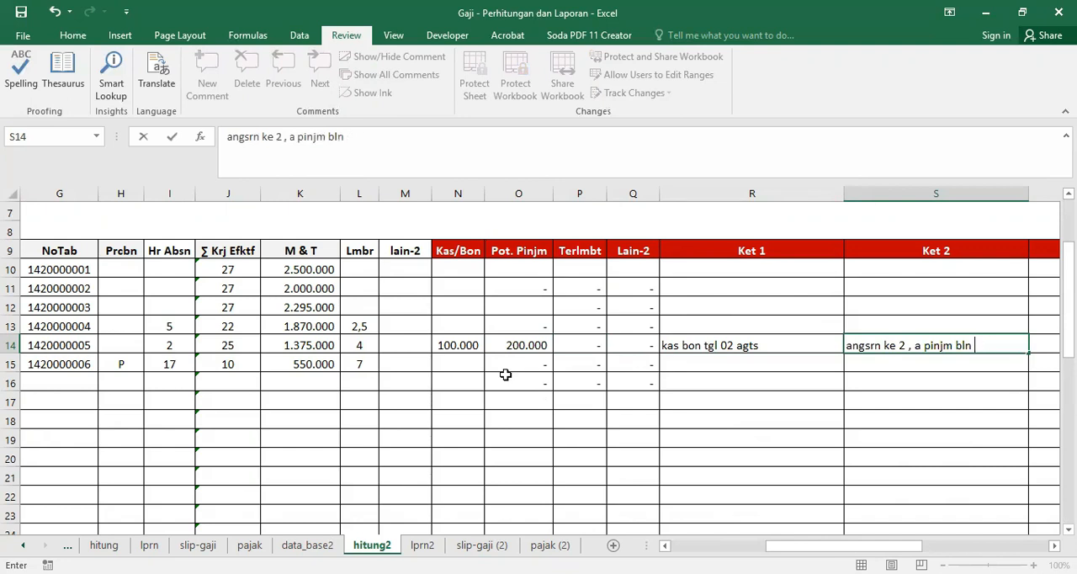
type("l")
key("Return")
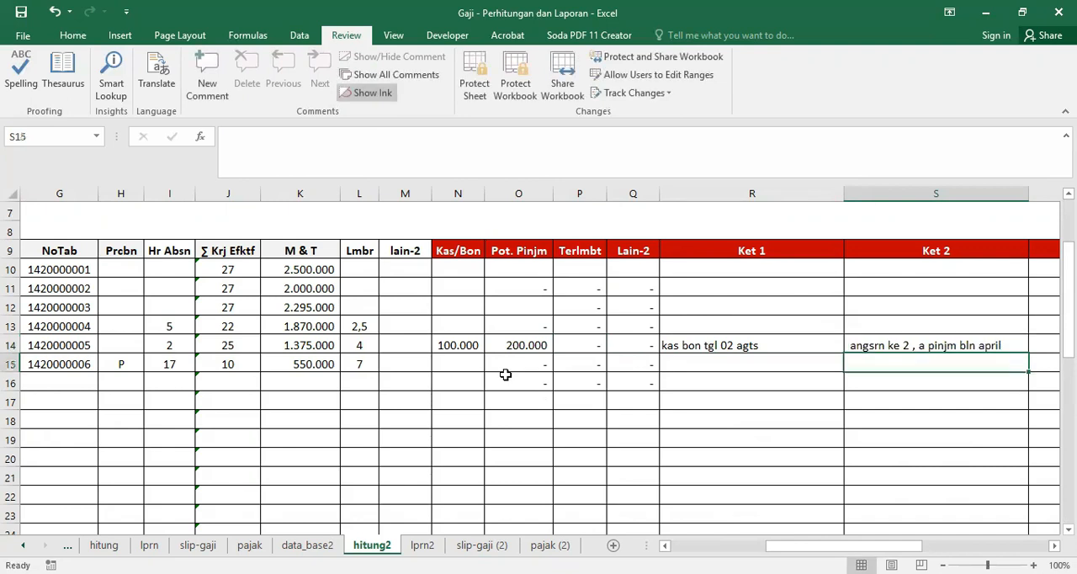
Step: Correct EEEE's Ket 2 note to read "angsrn ke 2 , a/ pinjm bln april"
left_click(851, 345)
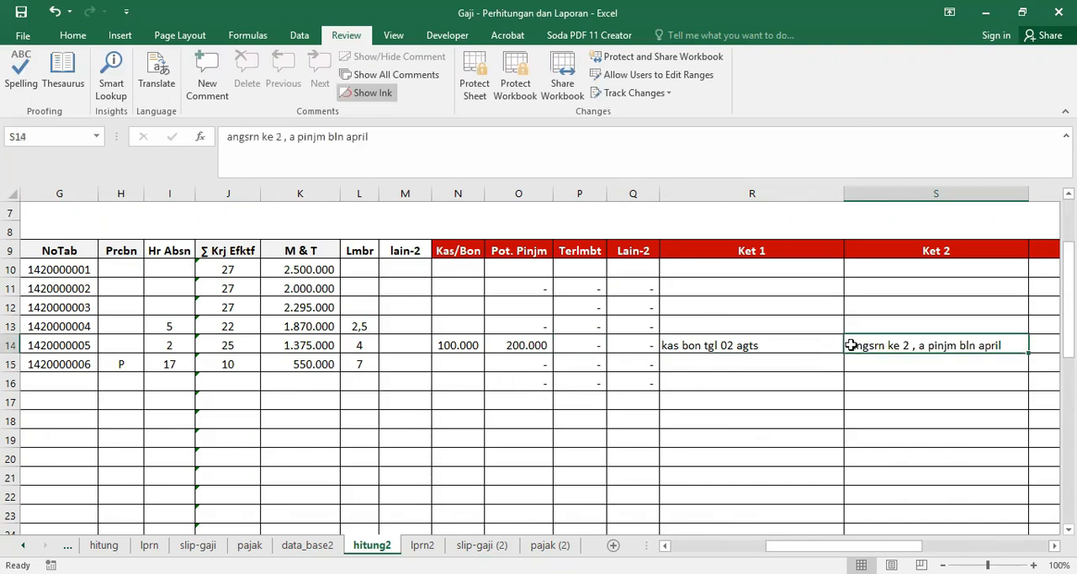
double_click(292, 137)
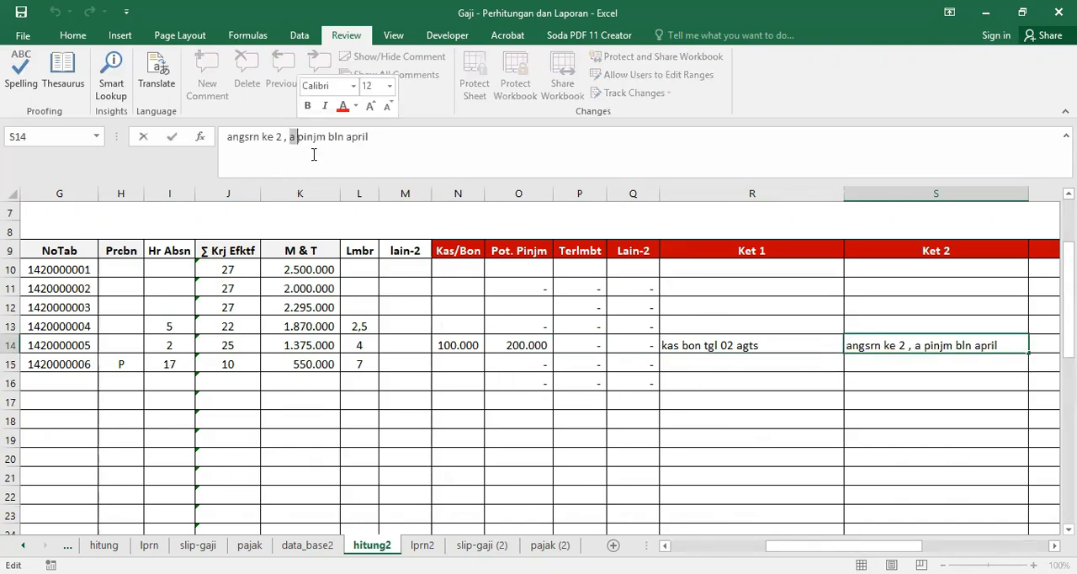
key("Left")
type("/")
key("Return")
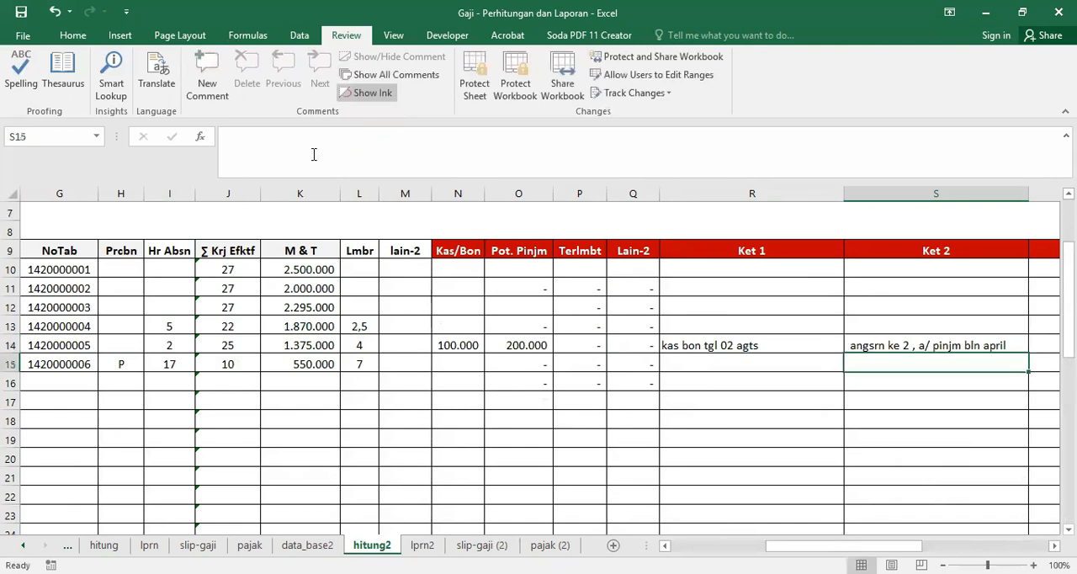
Step: Check the Angsr Pinjm column on lprn2 and inspect EEEE's loan installment formula in J18
left_click_drag(869, 542, 792, 545)
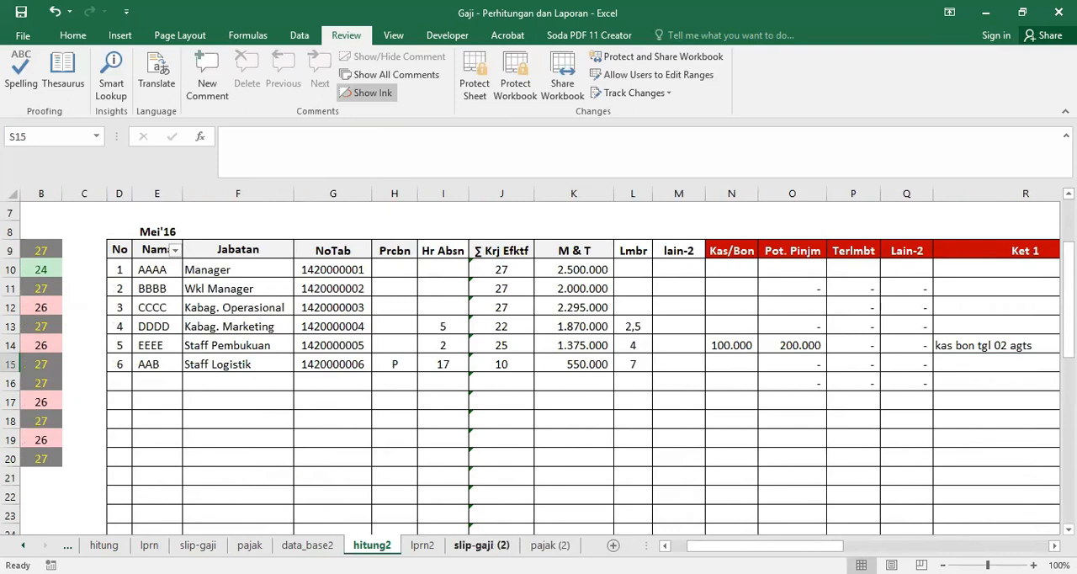
left_click(422, 545)
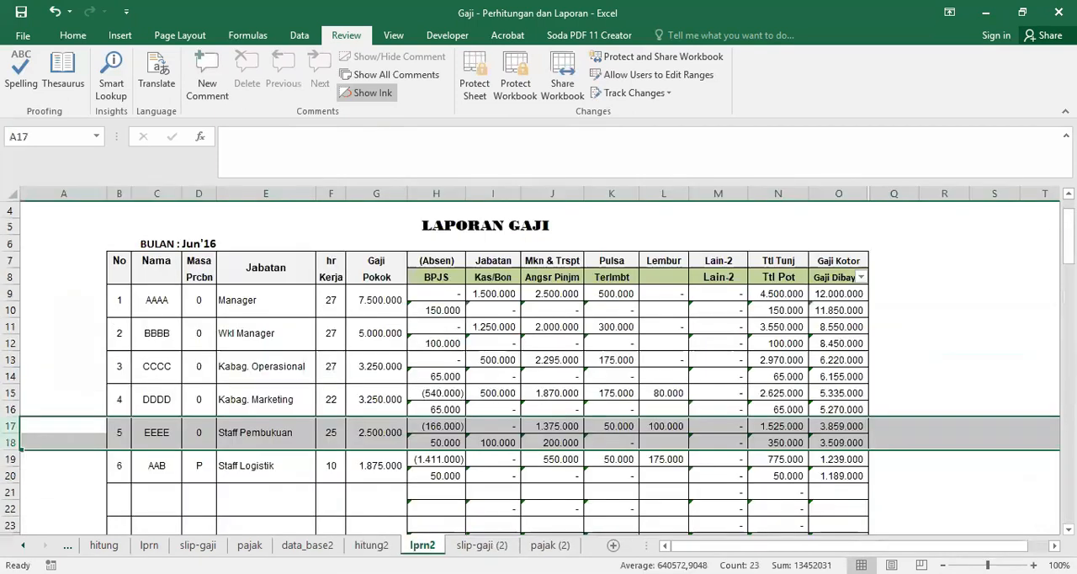
left_click(546, 280)
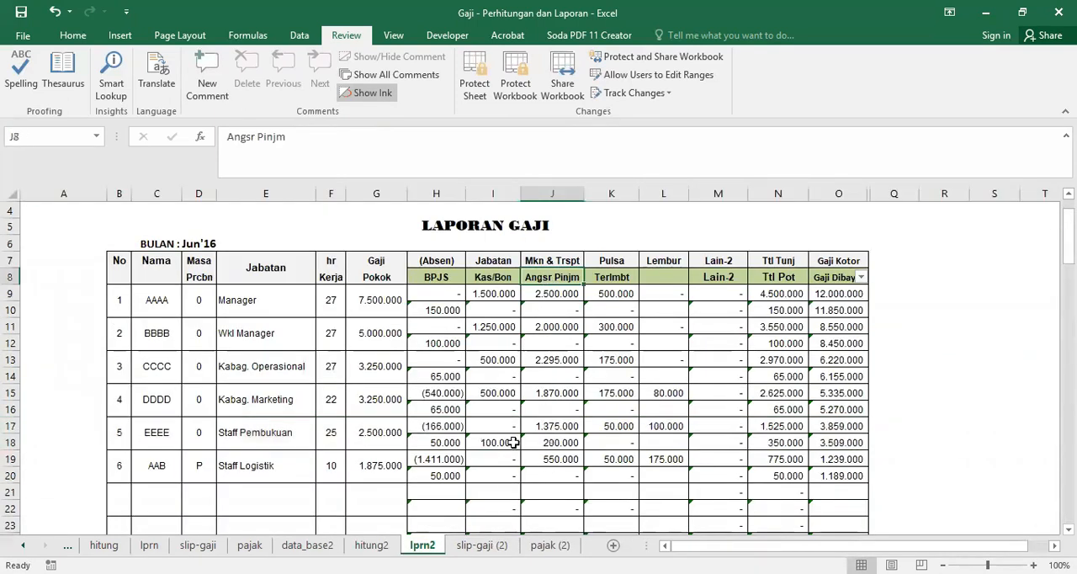
left_click(497, 440)
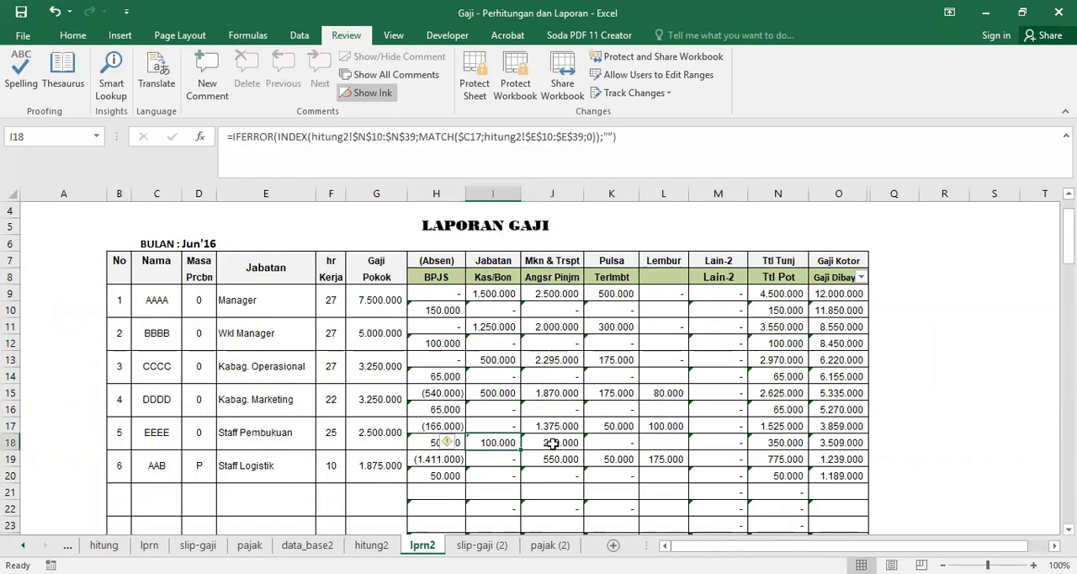
Step: Merge cells G55:J55 of the second Catatan line on EEEE's slip in slip-gaji (2) and left-align the note
left_click(491, 546)
scroll(480, 446, "up", 2)
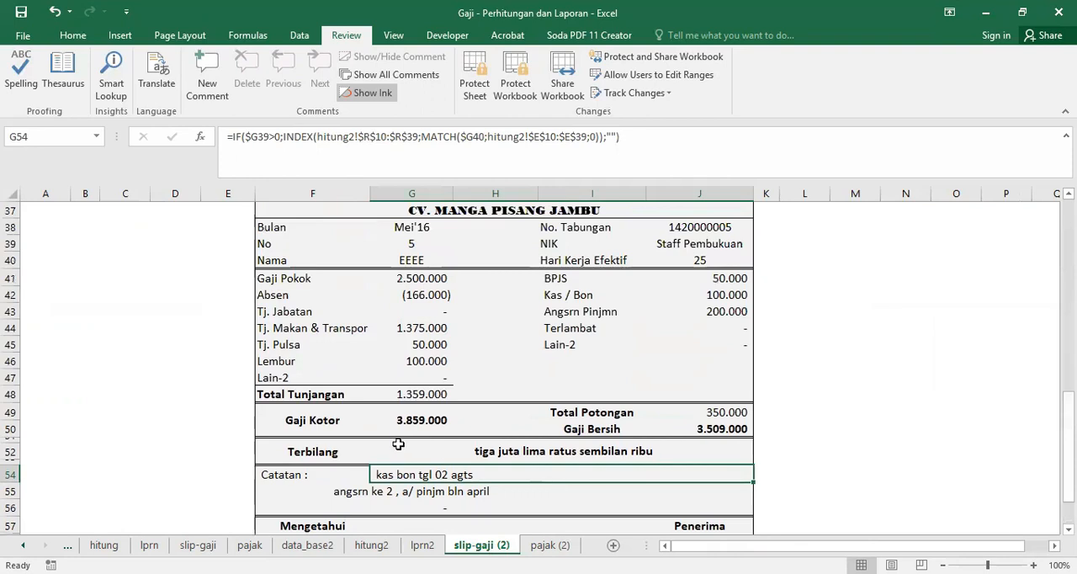
left_click_drag(378, 495, 704, 496)
left_click(72, 34)
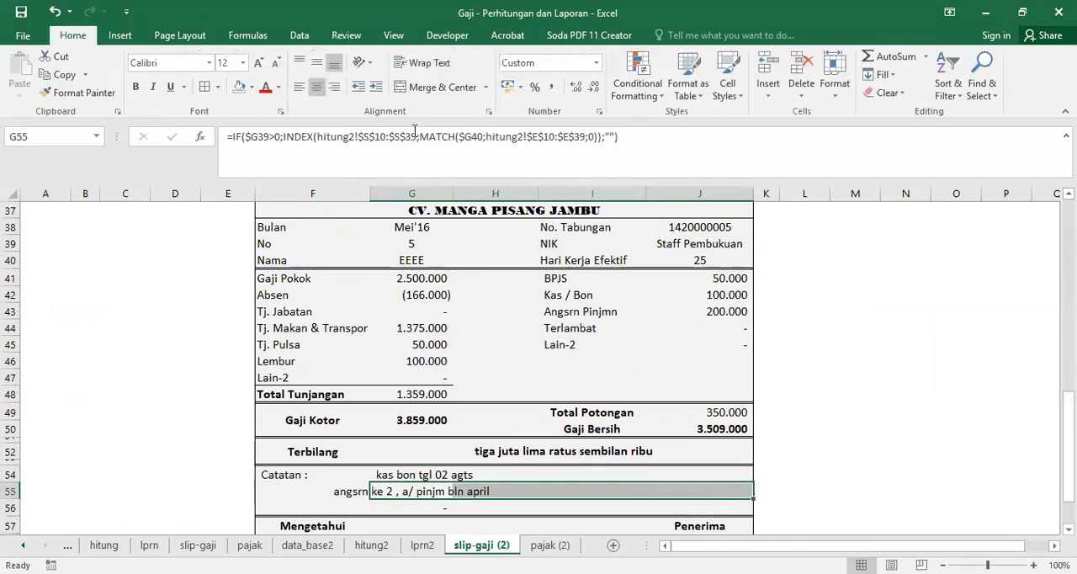
left_click(421, 87)
left_click(299, 86)
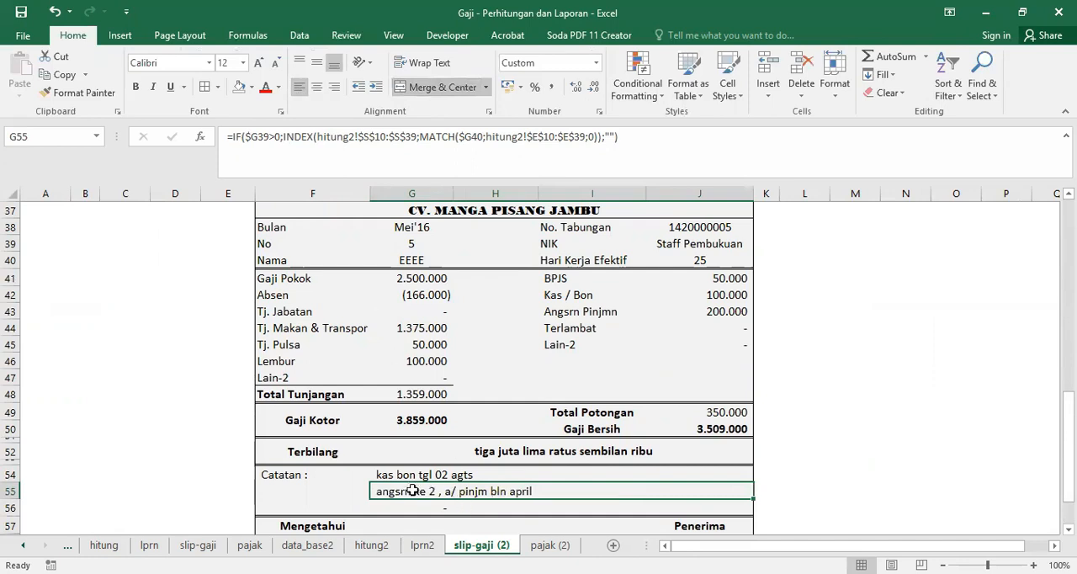
Step: Compare the Catatan formula in G54 of EEEE's slip with the source note in R14 on hitung2
left_click(362, 473)
left_click(384, 476)
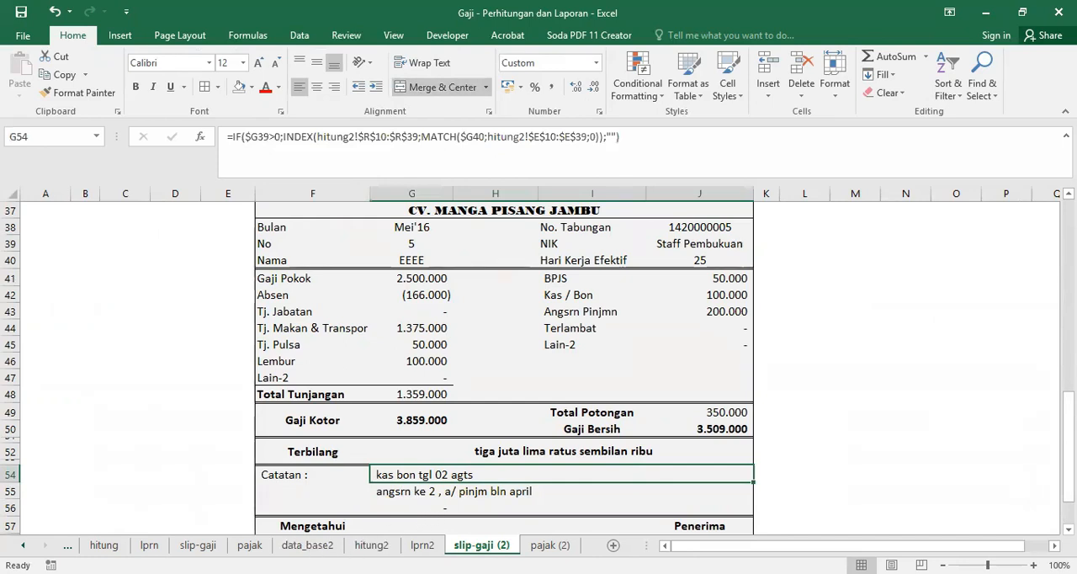
left_click(307, 545)
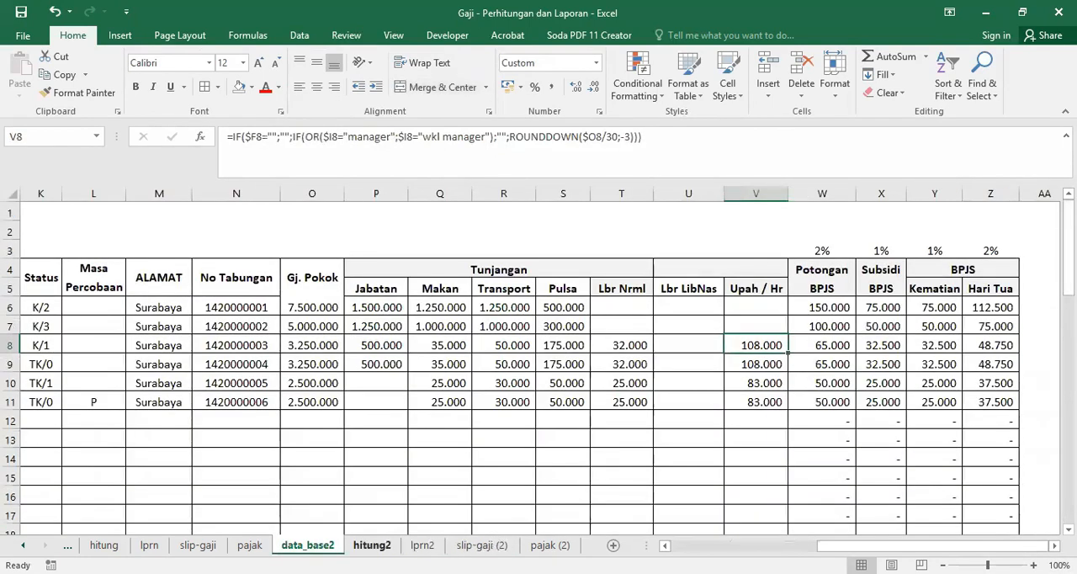
left_click(371, 545)
left_click(939, 346)
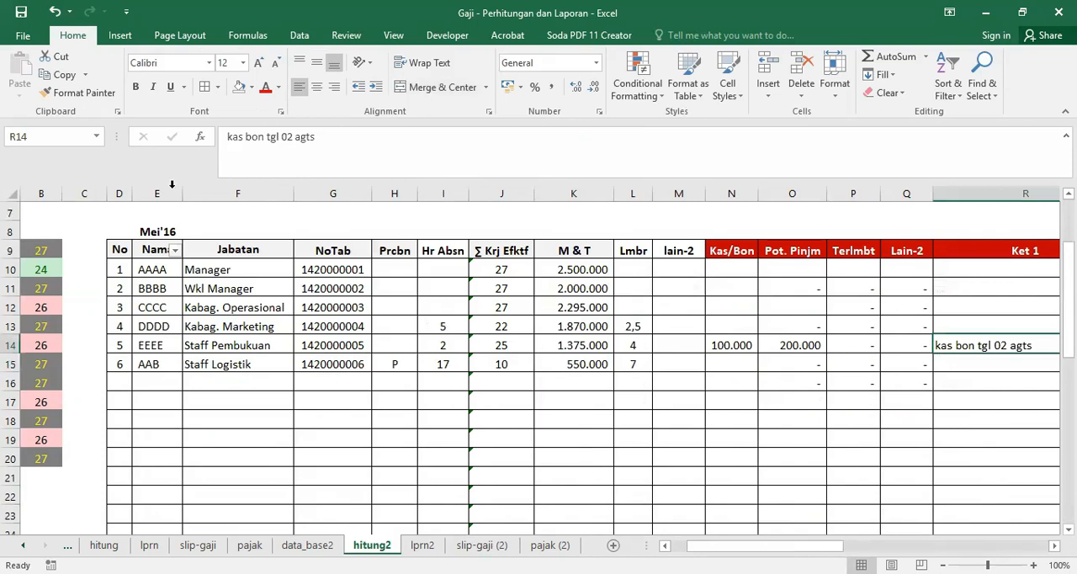
Step: Number EEEE's notes on hitung2 by prefixing the Ket 1 note with "1. " and the Ket 2 note with "2. "
left_click(222, 137)
type("1.")
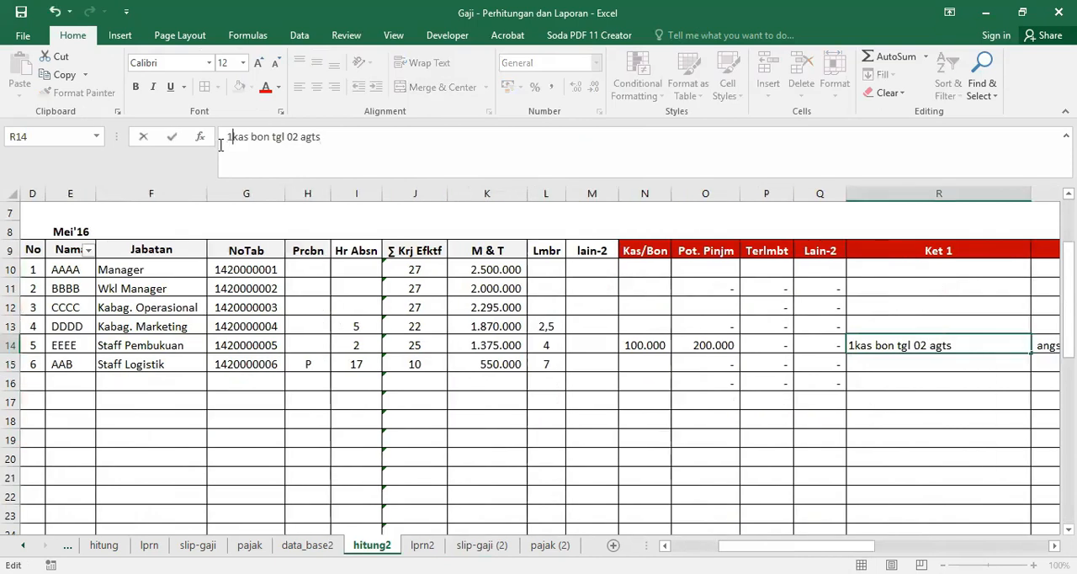
key("Return")
key("Up")
key("Right")
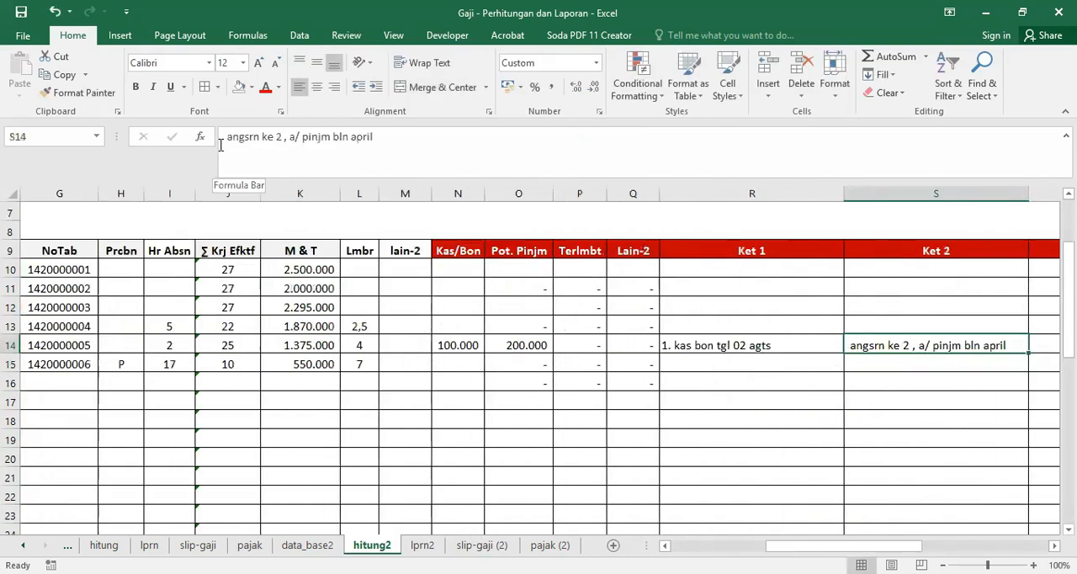
left_click(222, 136)
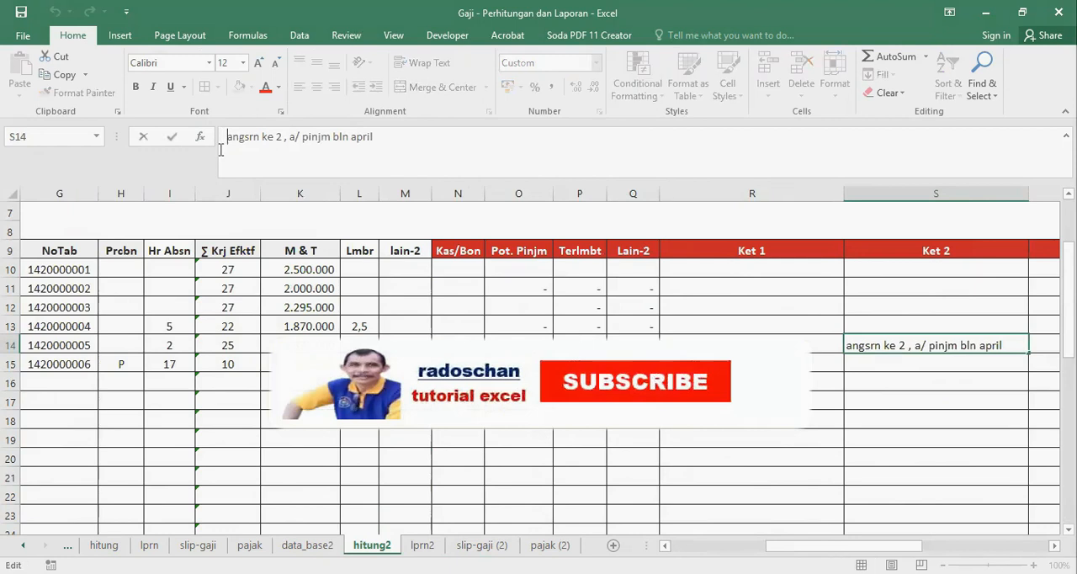
type("2.")
key("Return")
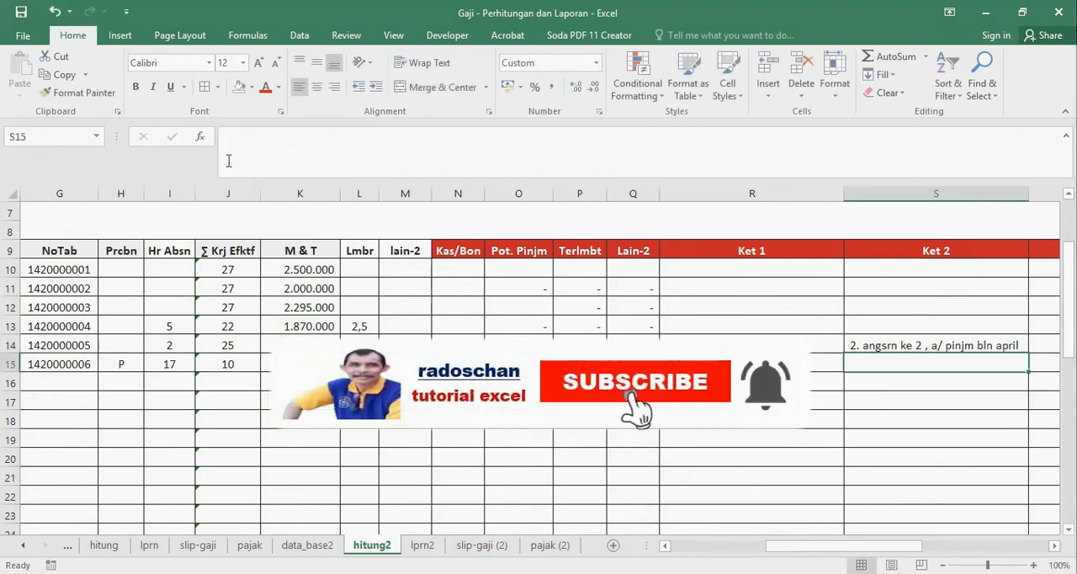
Step: Check the numbered Catatan lines and the deductions on EEEE's slip in slip-gaji (2)
left_click(497, 545)
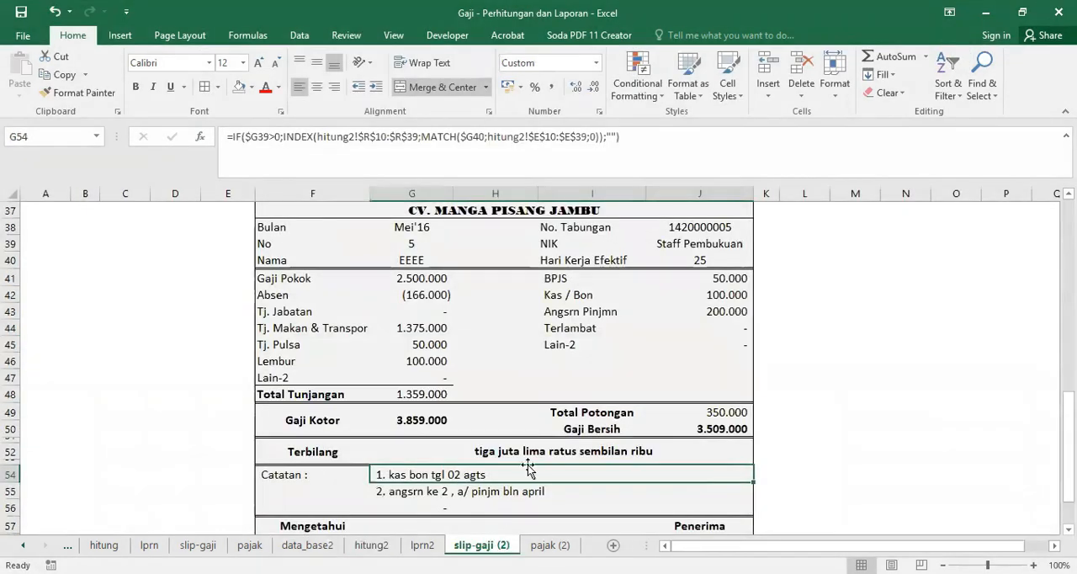
scroll(560, 445, "down", 3)
left_click(431, 389)
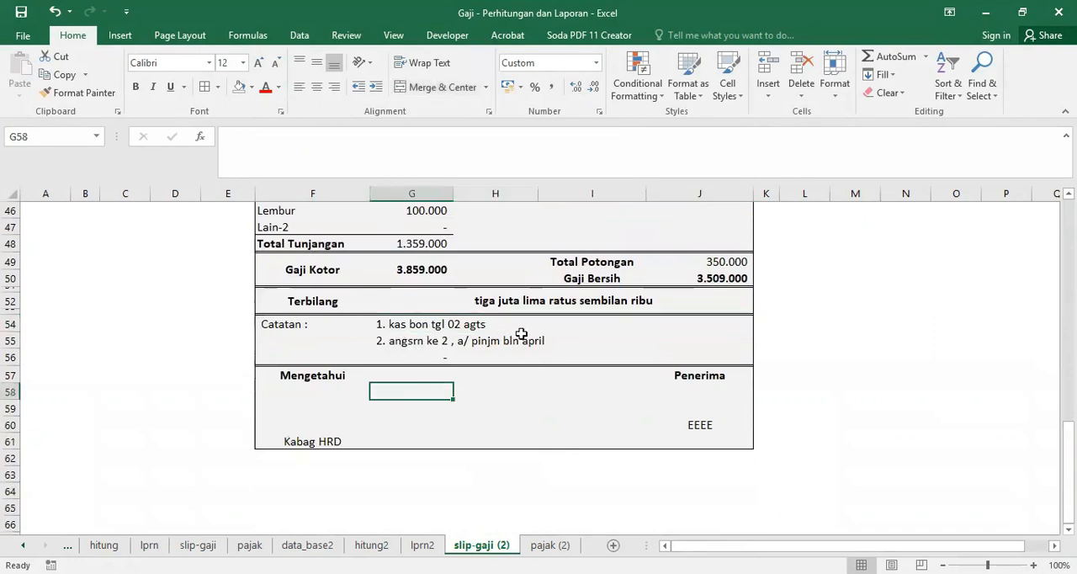
scroll(523, 382, "up", 3)
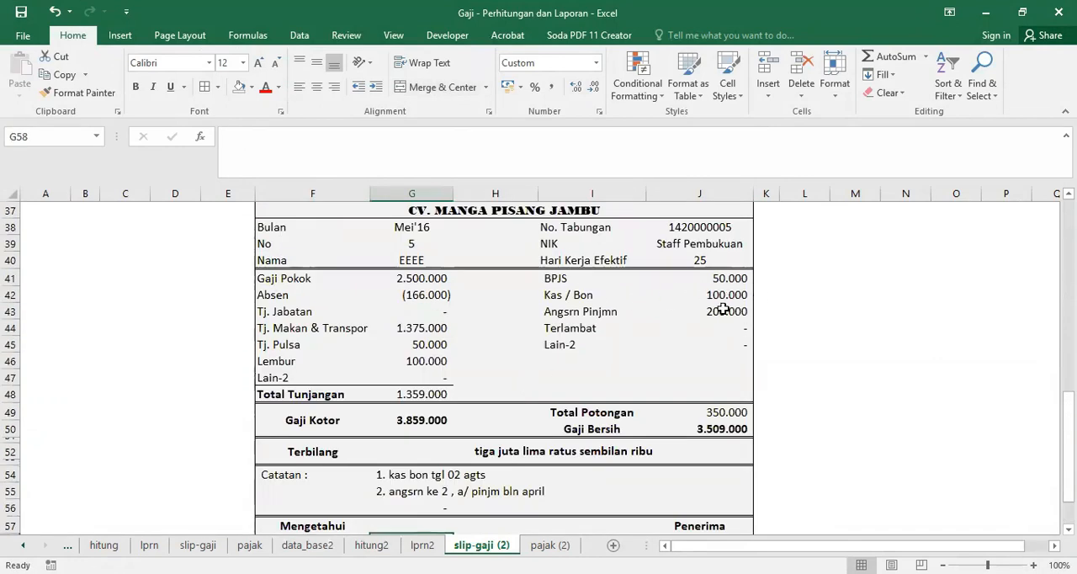
Step: Review the pajak (2) tax sheet from the employee headers down to the PPh psl 21 rows, including the EEEE and AAB columns
left_click(548, 546)
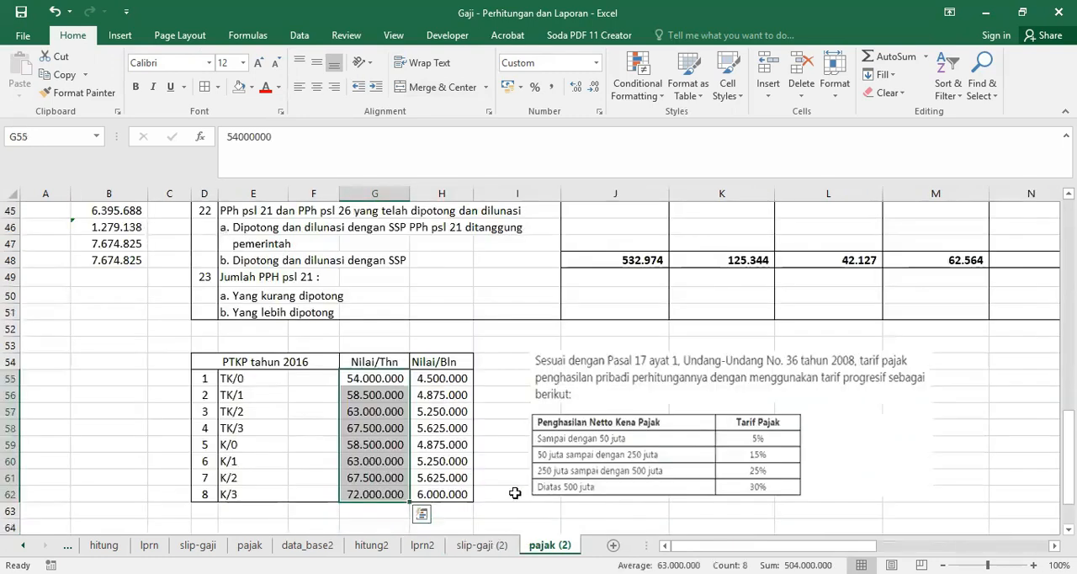
scroll(598, 398, "up", 14)
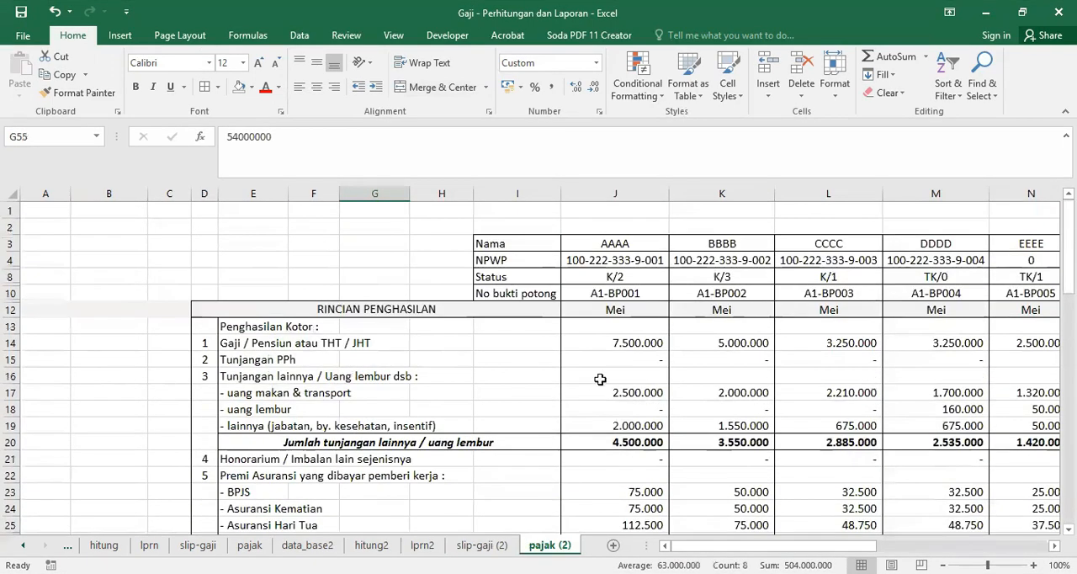
left_click_drag(697, 547, 775, 545)
scroll(751, 420, "down", 9)
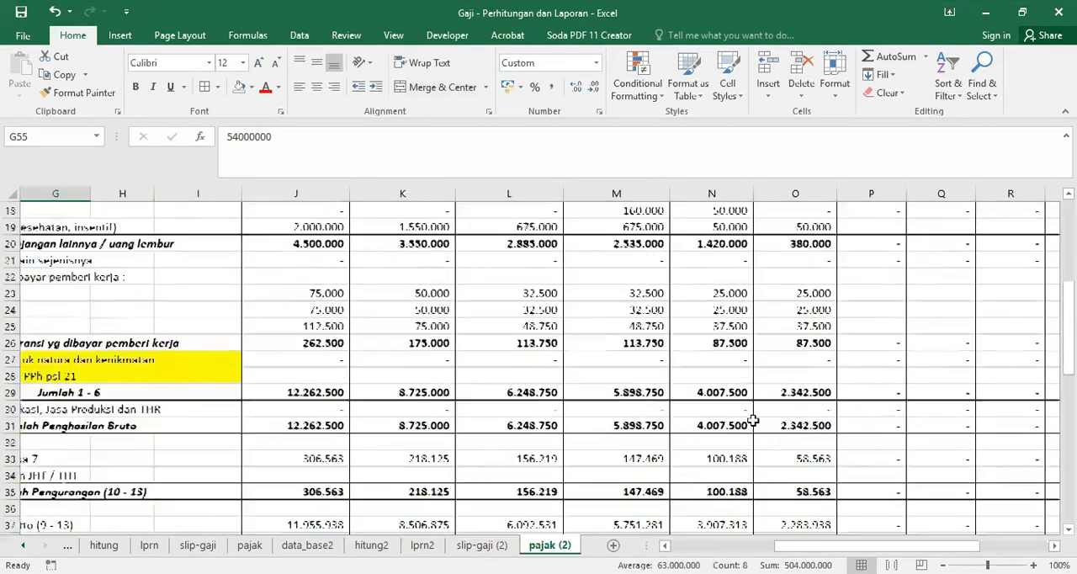
scroll(753, 420, "down", 2)
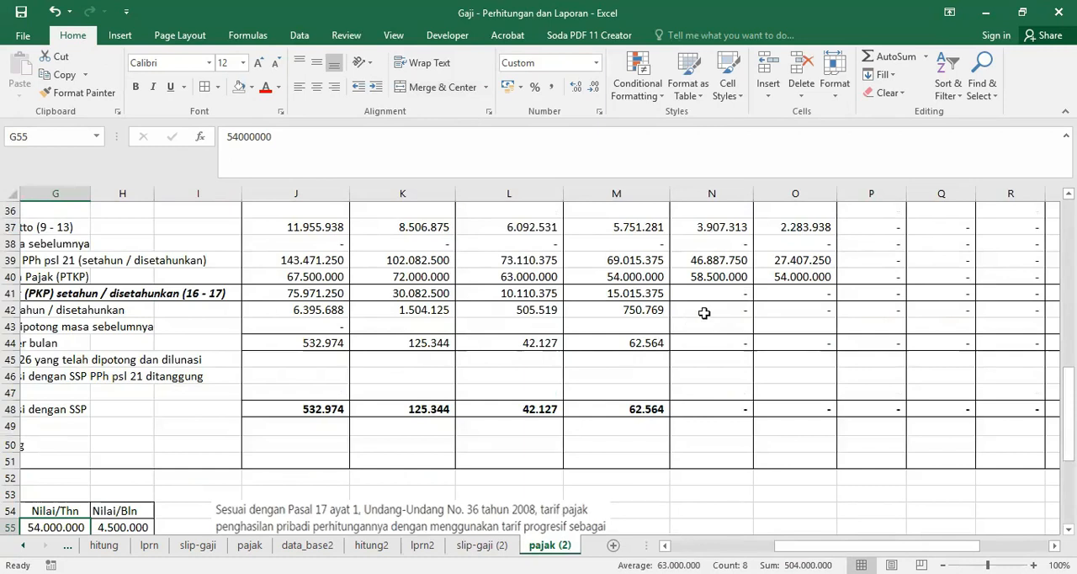
scroll(734, 362, "up", 12)
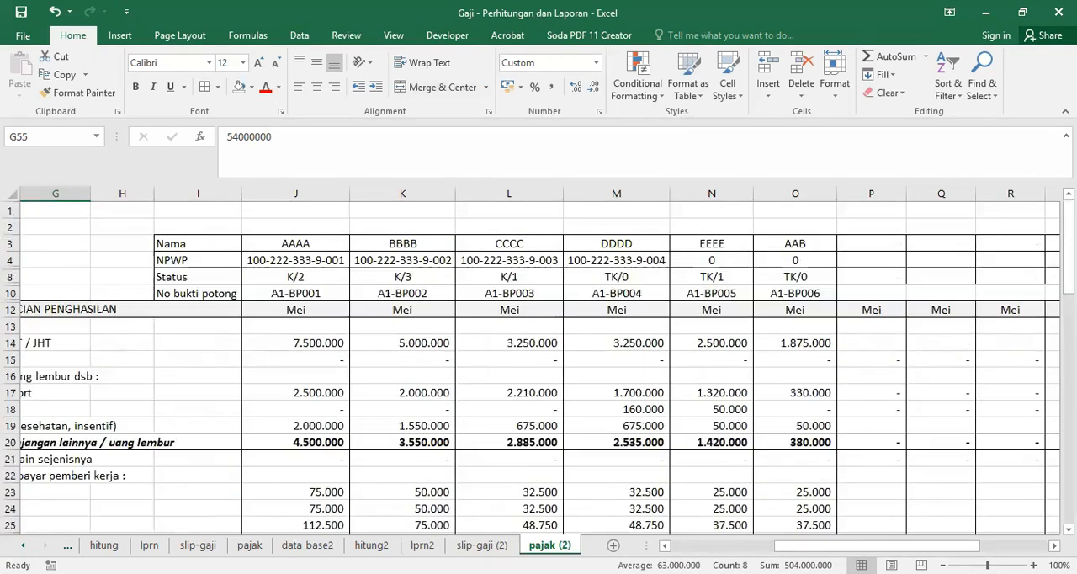
left_click_drag(828, 545, 715, 545)
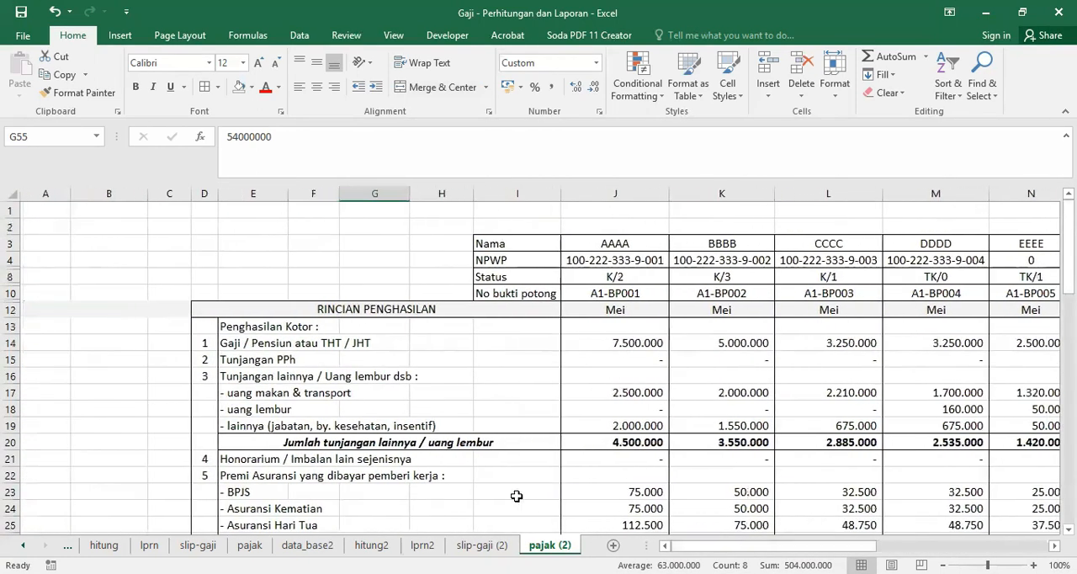